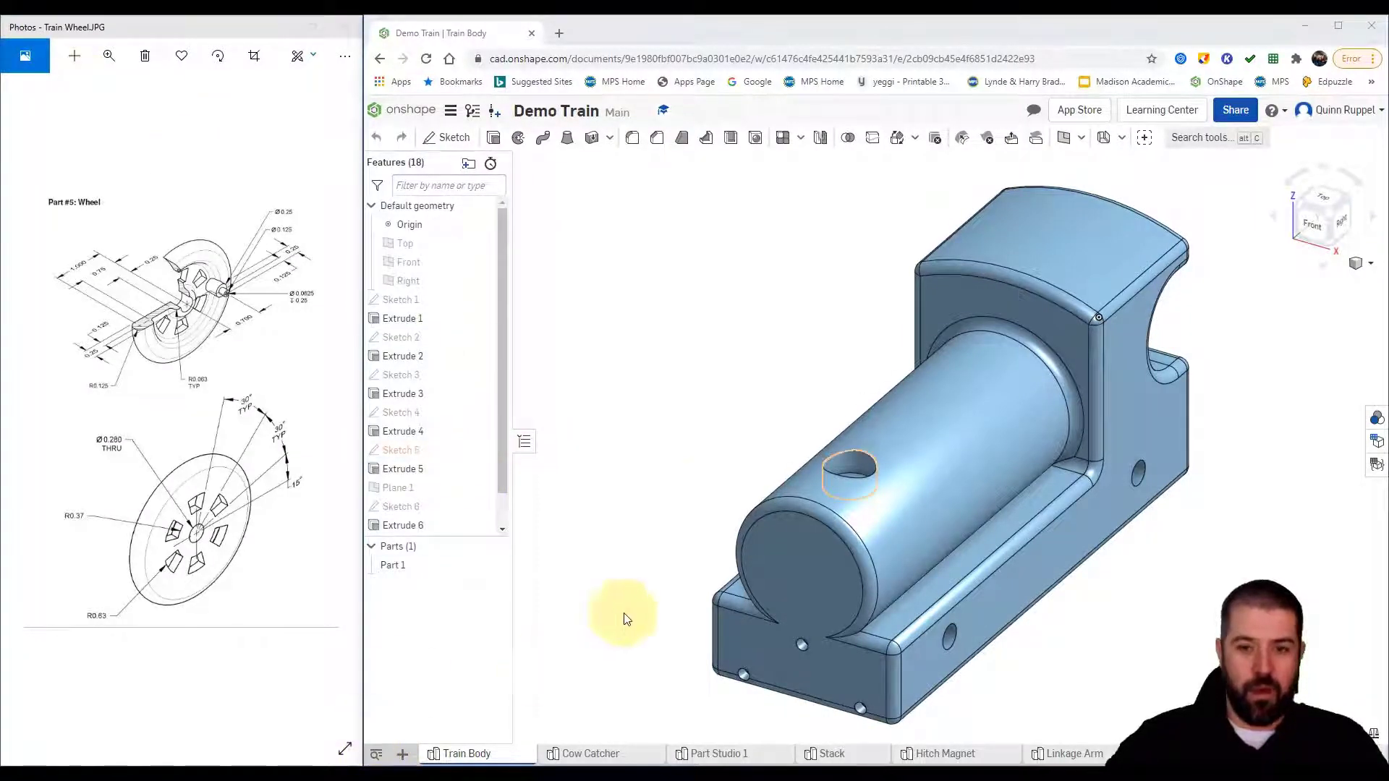
Step: Insert a new Part Studio and rename its tab to 'Wheel'
{"action": "left_click", "coordinate": [403, 754]}
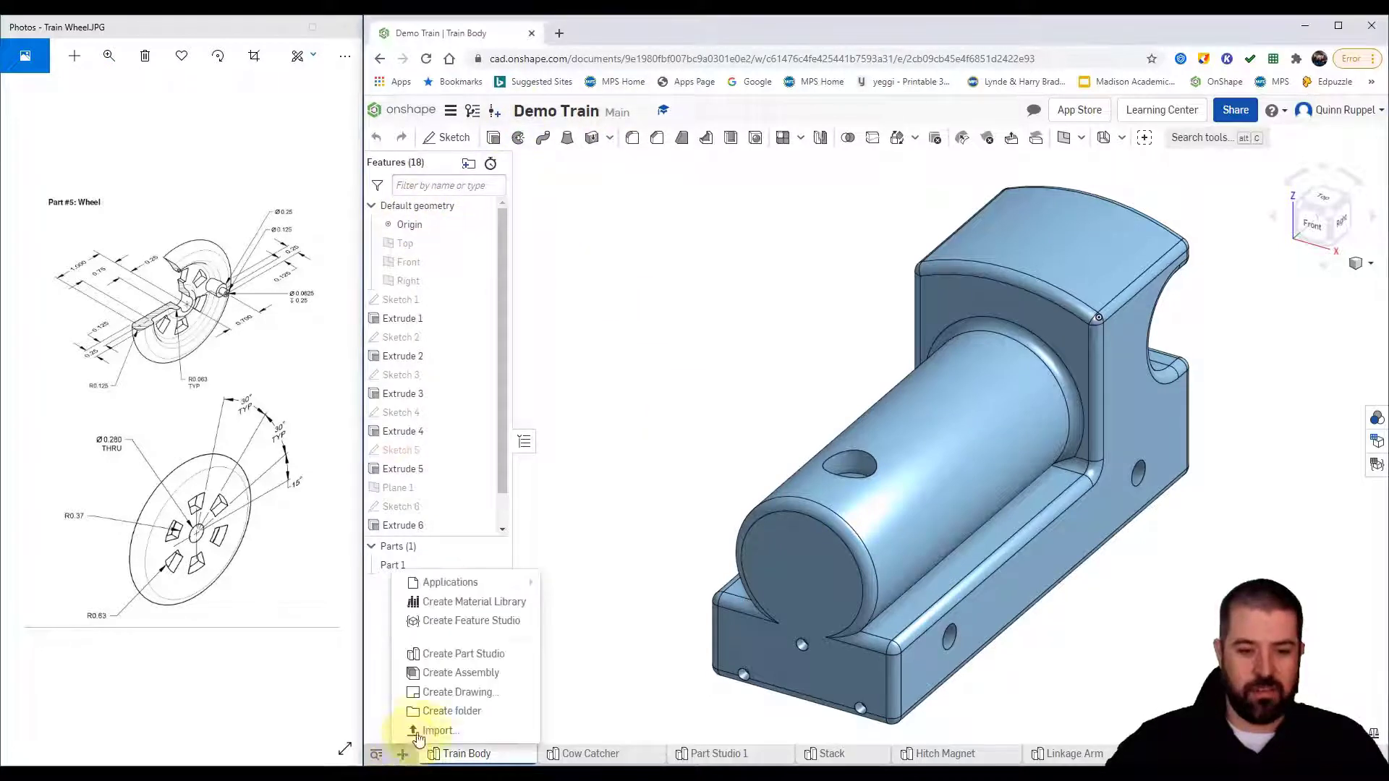
{"action": "left_click", "coordinate": [462, 654]}
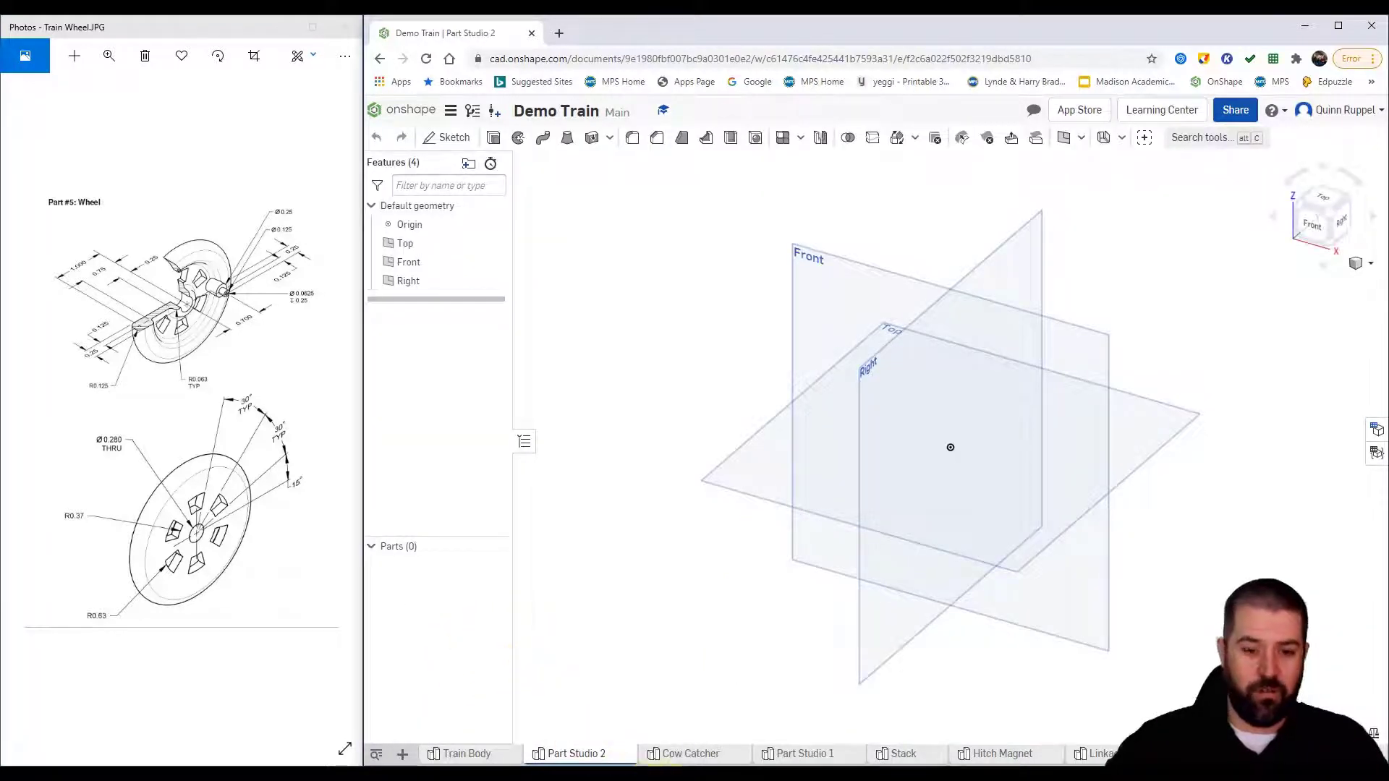
{"action": "right_click", "coordinate": [589, 756]}
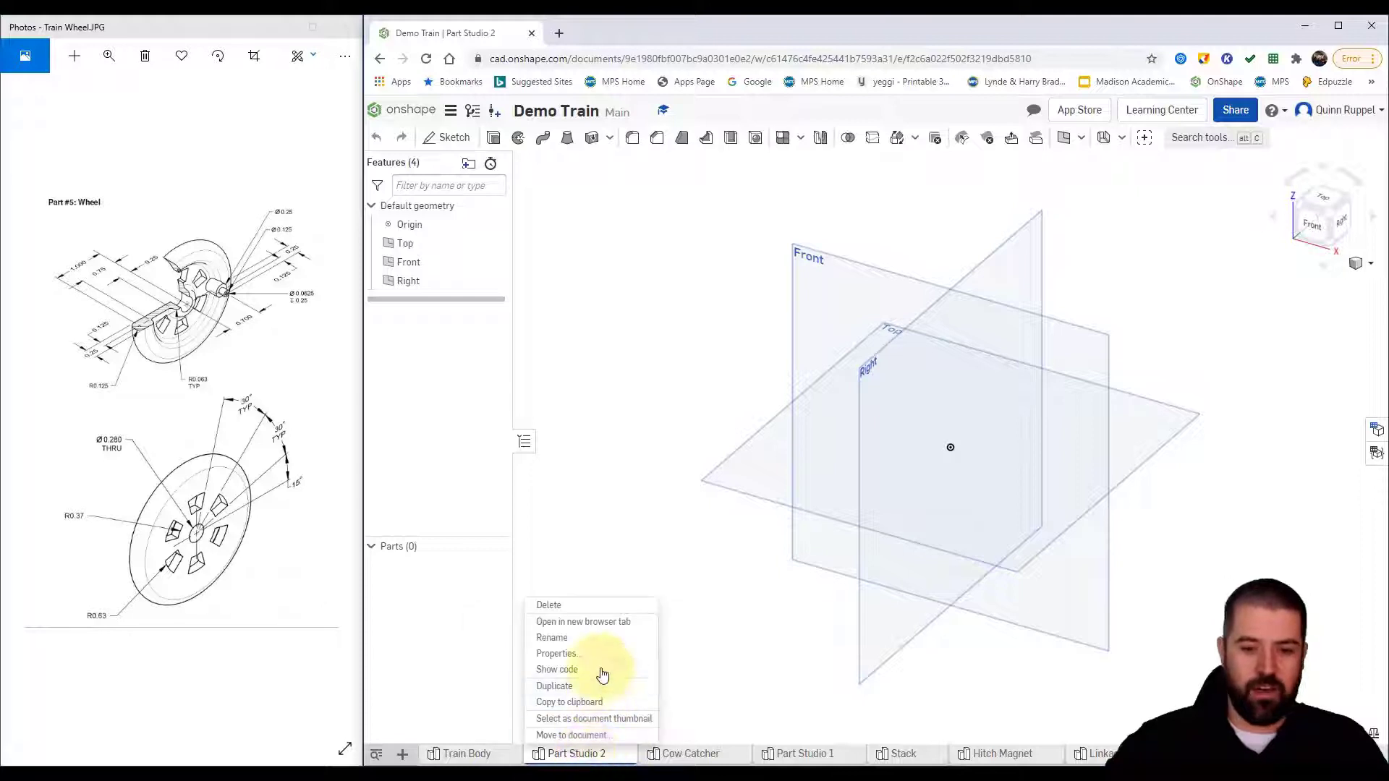
{"action": "left_click", "coordinate": [593, 637]}
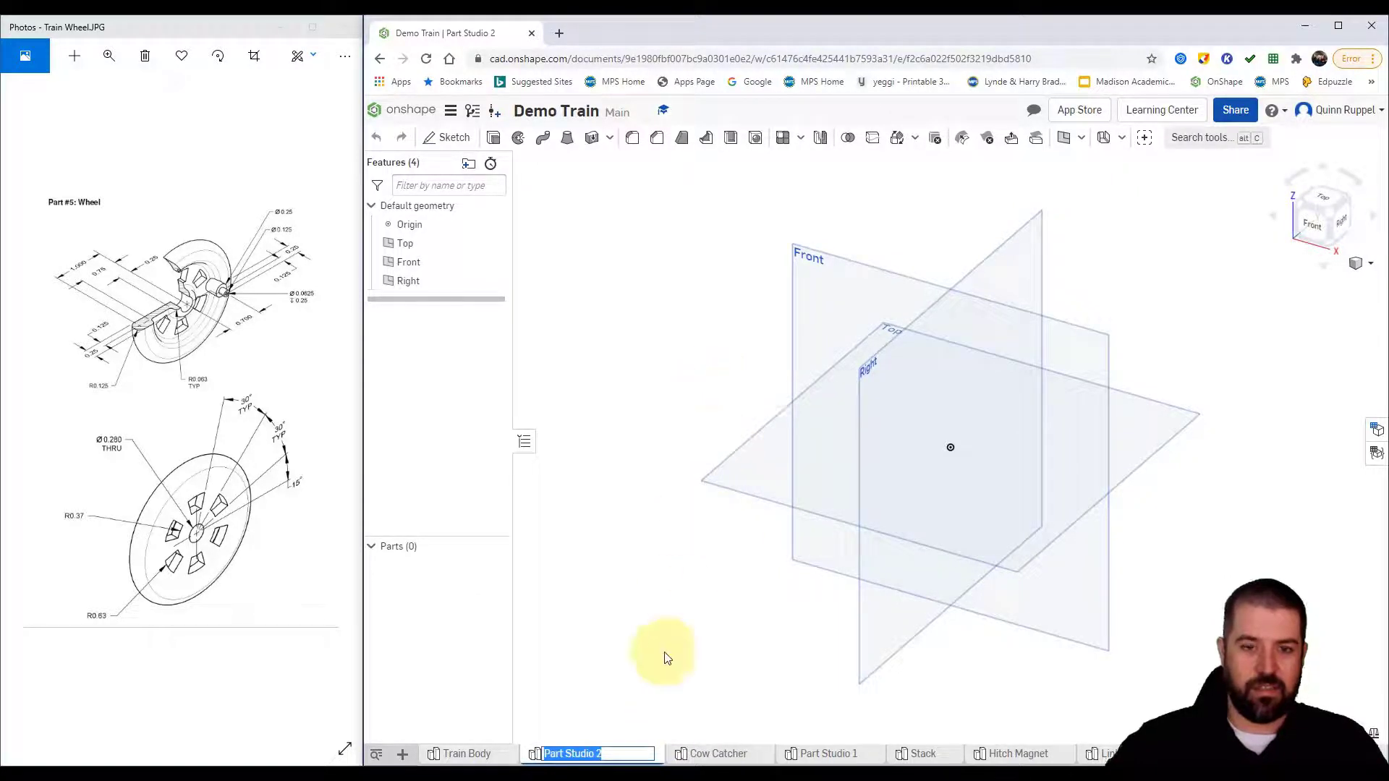
{"action": "type", "text": "Wheel"}
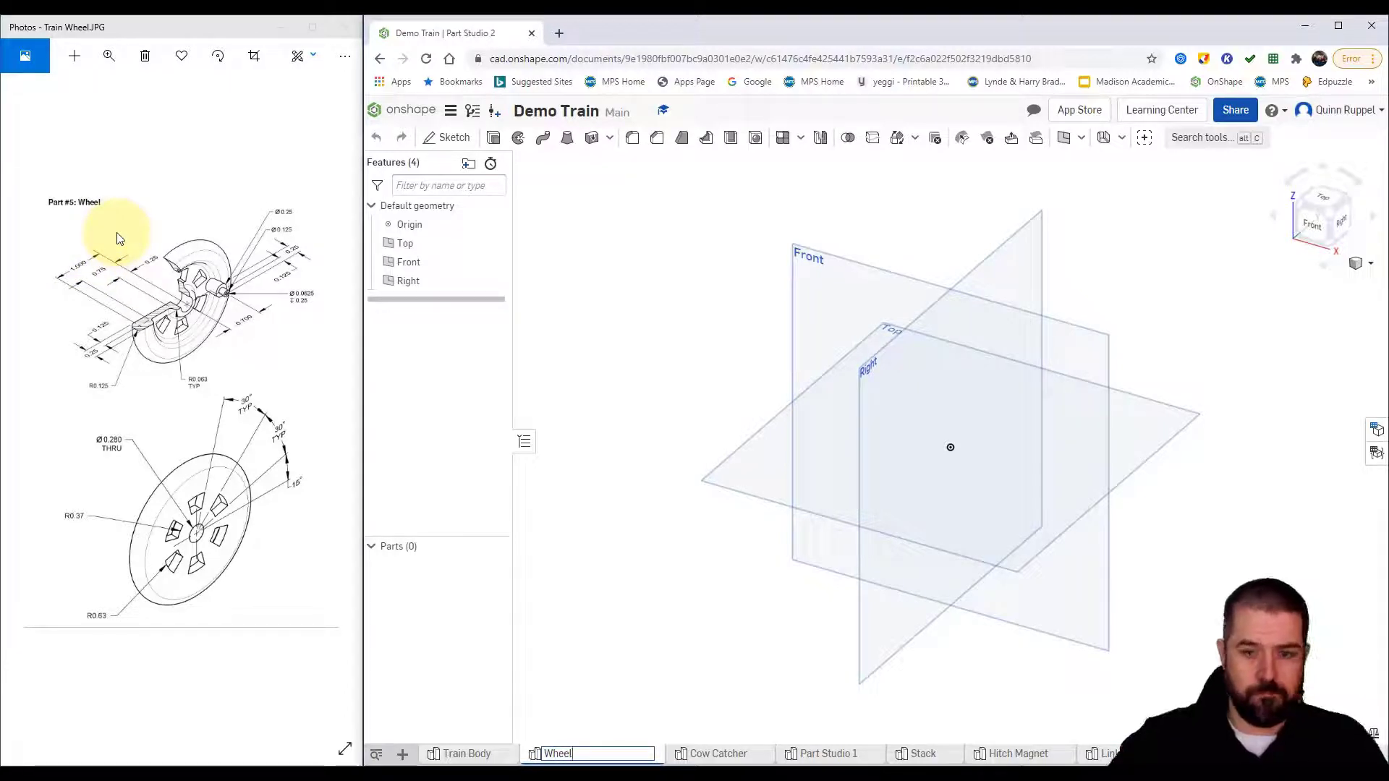
{"action": "key", "text": "Return"}
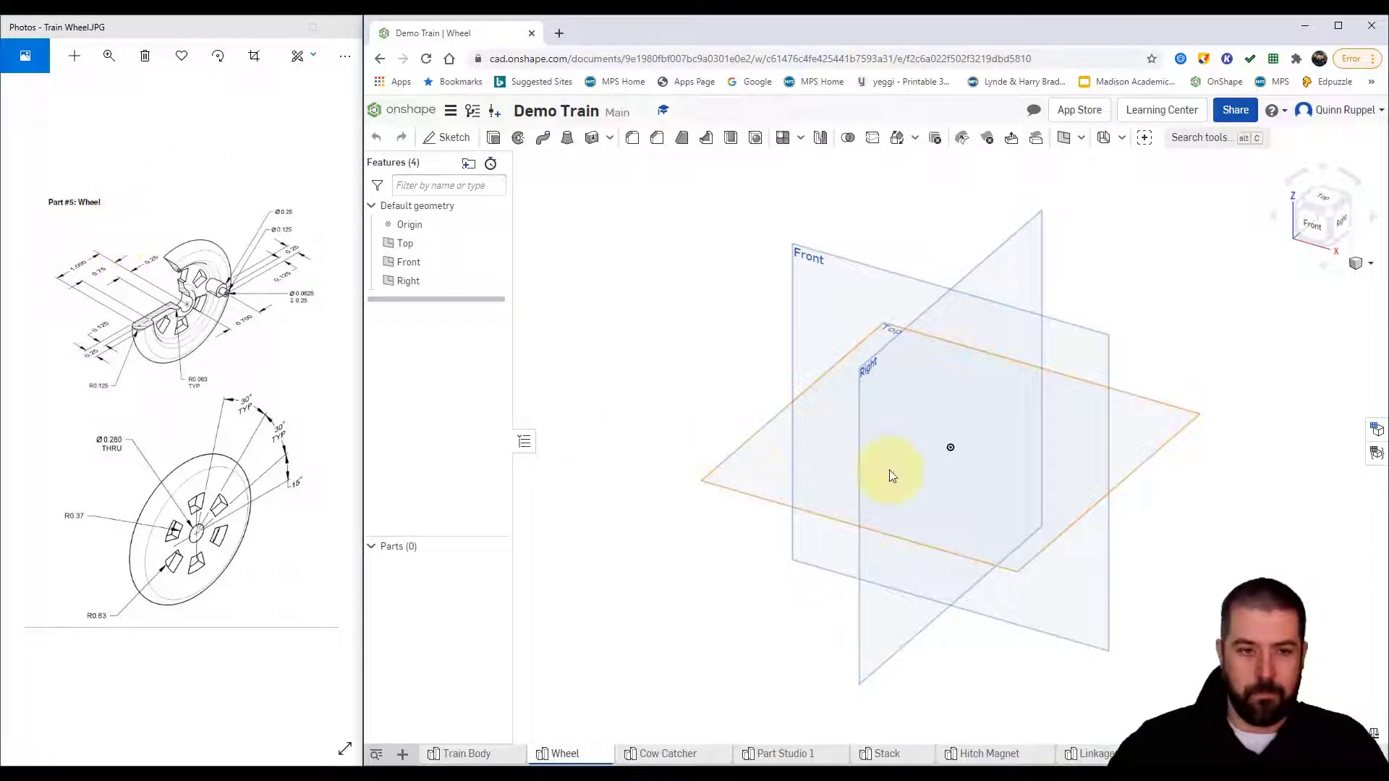
Step: Open Sketch 1 on the Front plane and turn the view to face Front
{"action": "scroll", "coordinate": [979, 380], "scroll_direction": "up", "scroll_amount": 5}
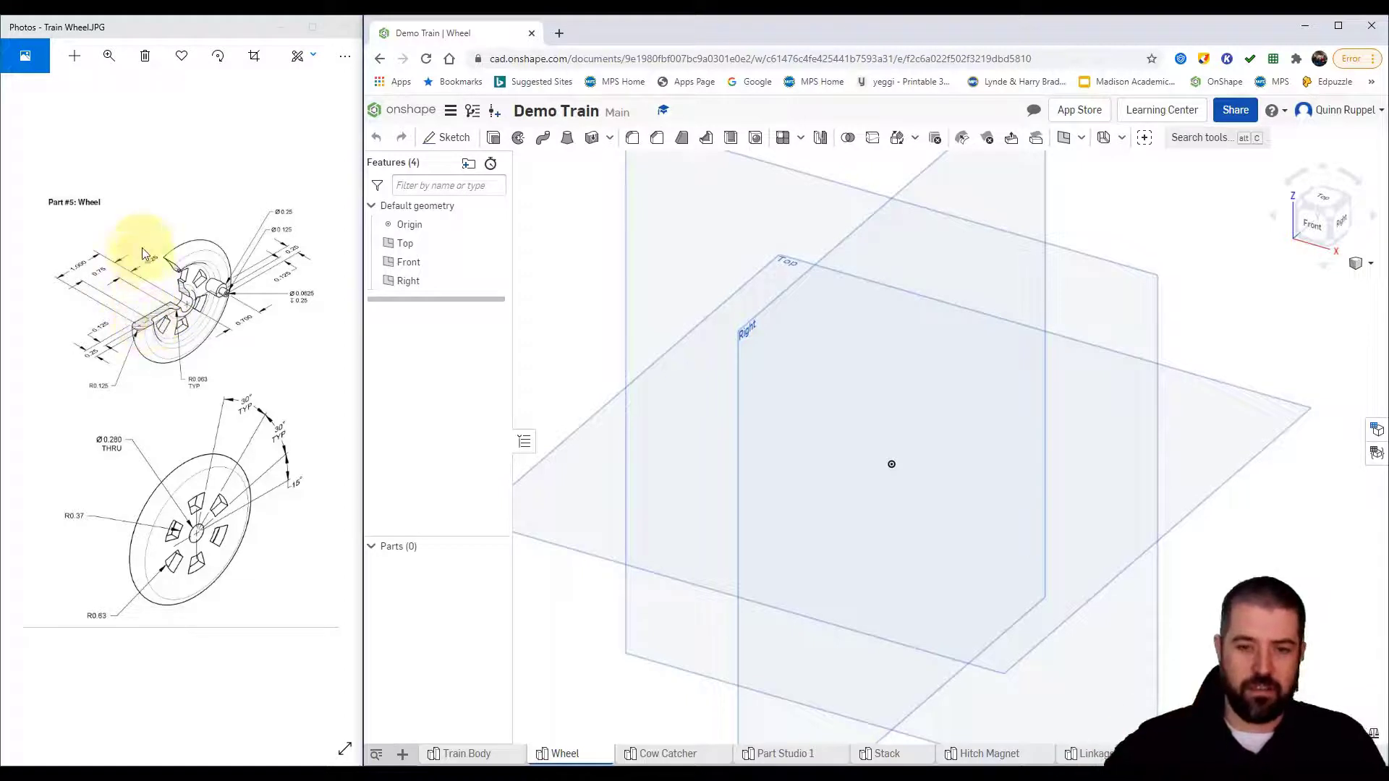
{"action": "left_click", "coordinate": [446, 137]}
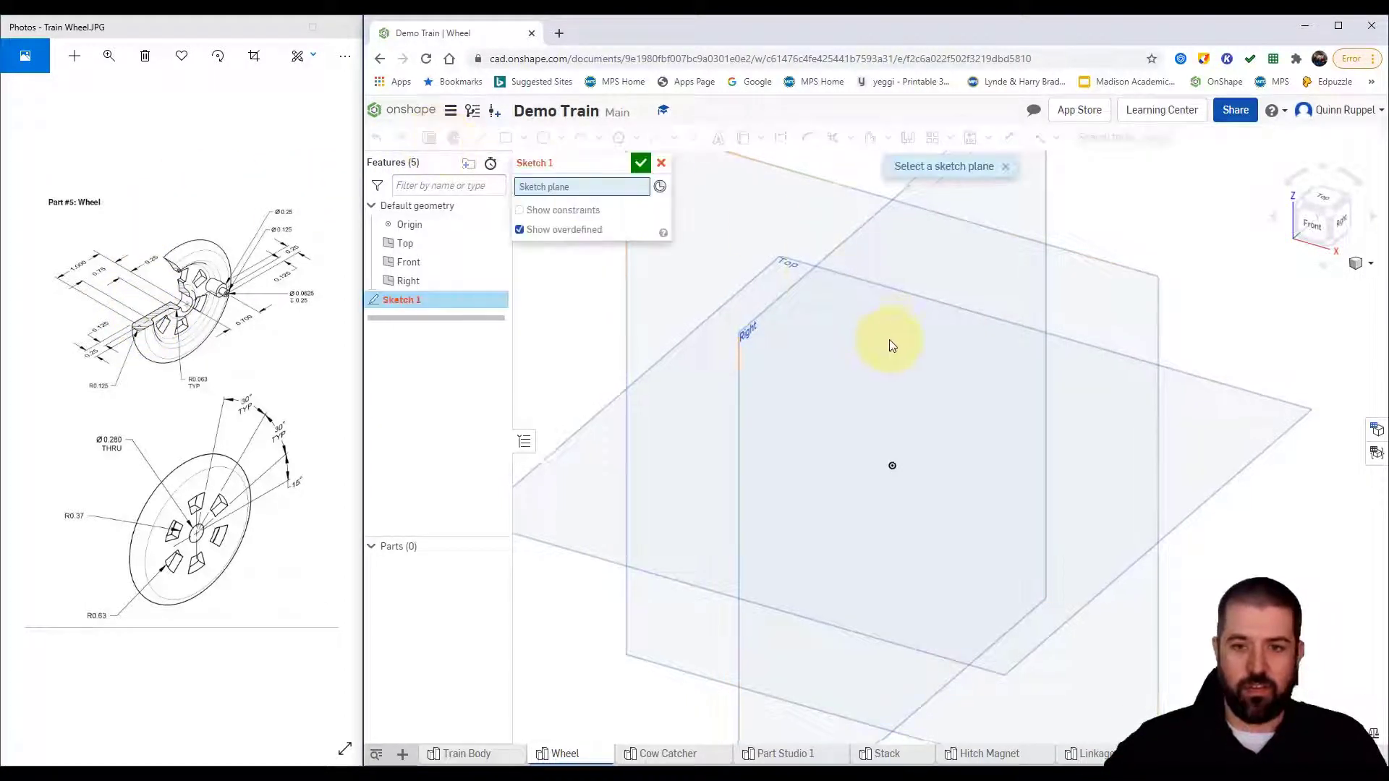
{"action": "left_click", "coordinate": [878, 280]}
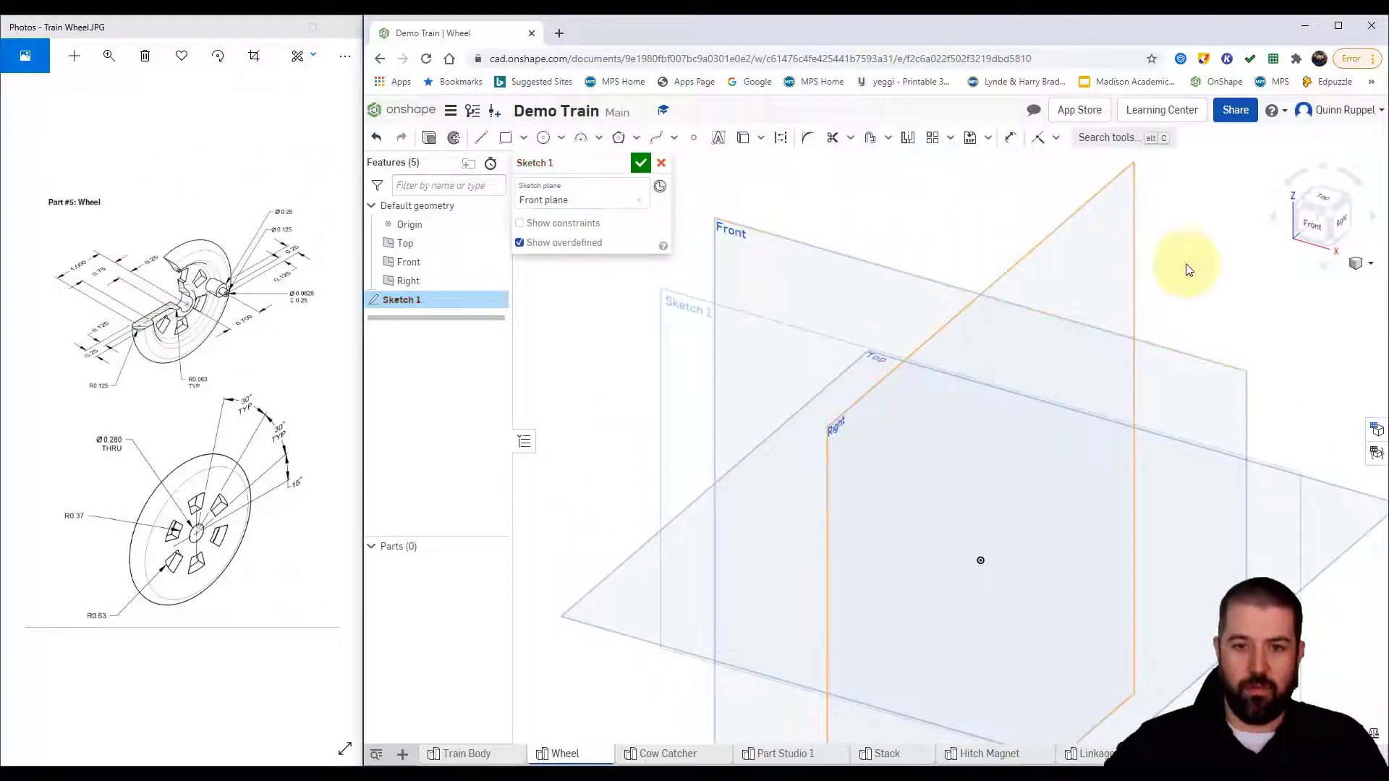
{"action": "left_click", "coordinate": [1313, 230]}
{"action": "scroll", "coordinate": [977, 483], "scroll_direction": "down", "scroll_amount": 3}
{"action": "scroll", "coordinate": [993, 446], "scroll_direction": "up", "scroll_amount": 3}
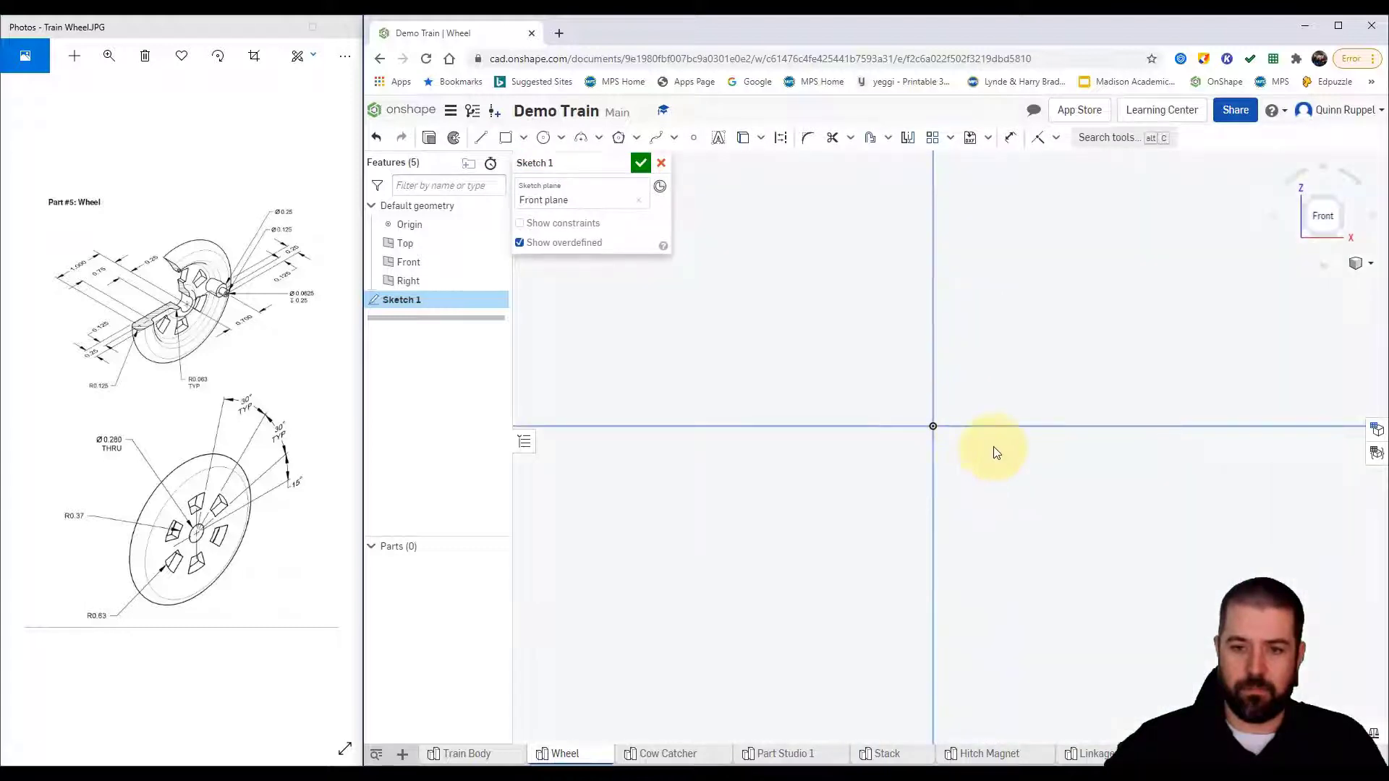
Step: Draw a rectangle from the origin extending up and to the right
{"action": "left_click", "coordinate": [505, 137]}
{"action": "left_click", "coordinate": [877, 495]}
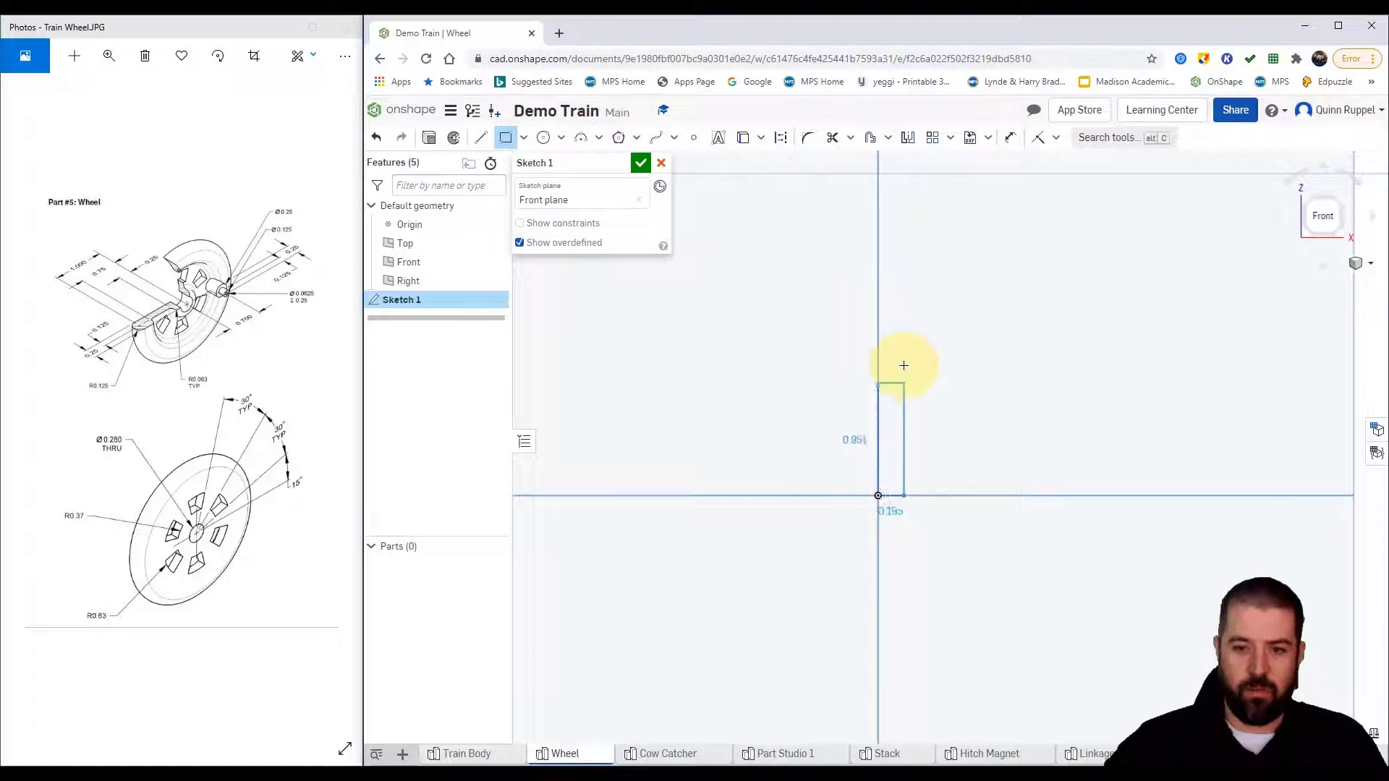
{"action": "left_click", "coordinate": [934, 279]}
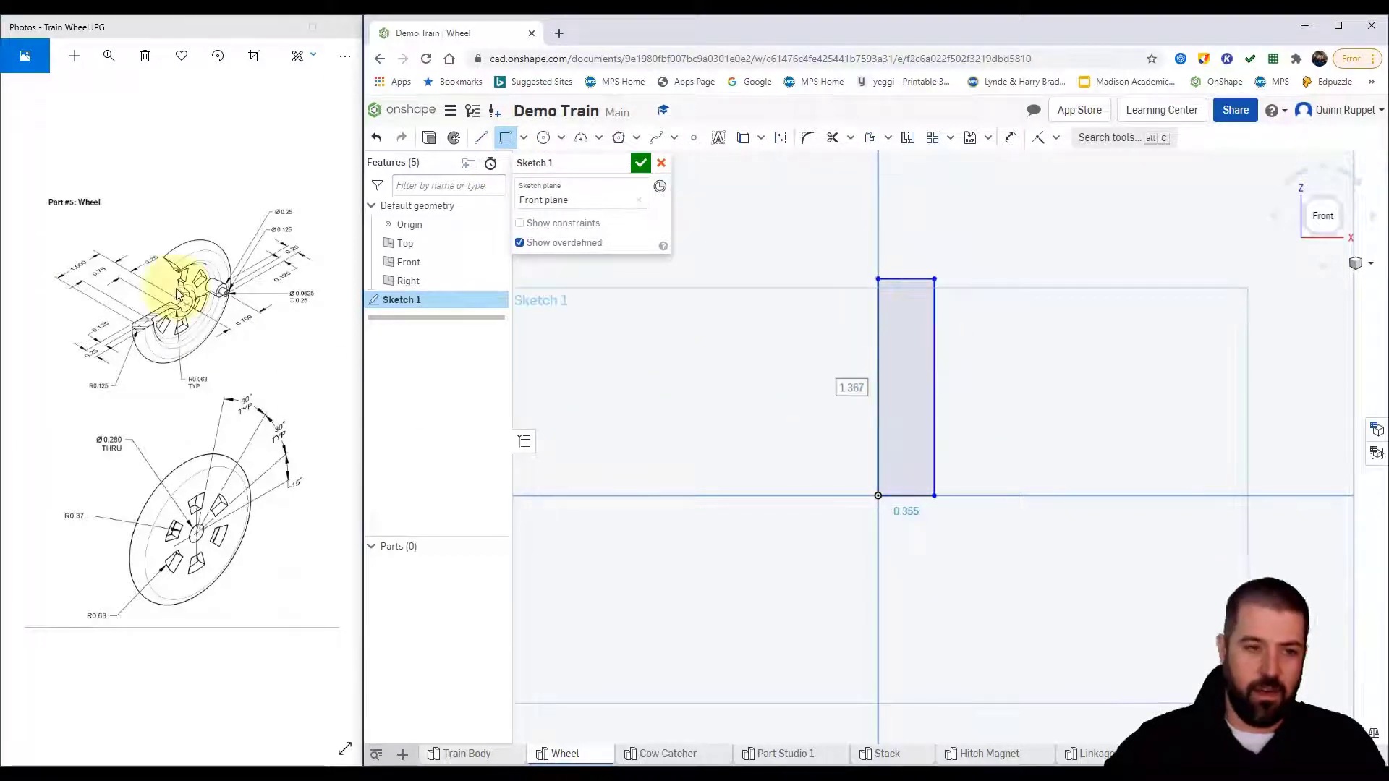
{"action": "left_click", "coordinate": [108, 55]}
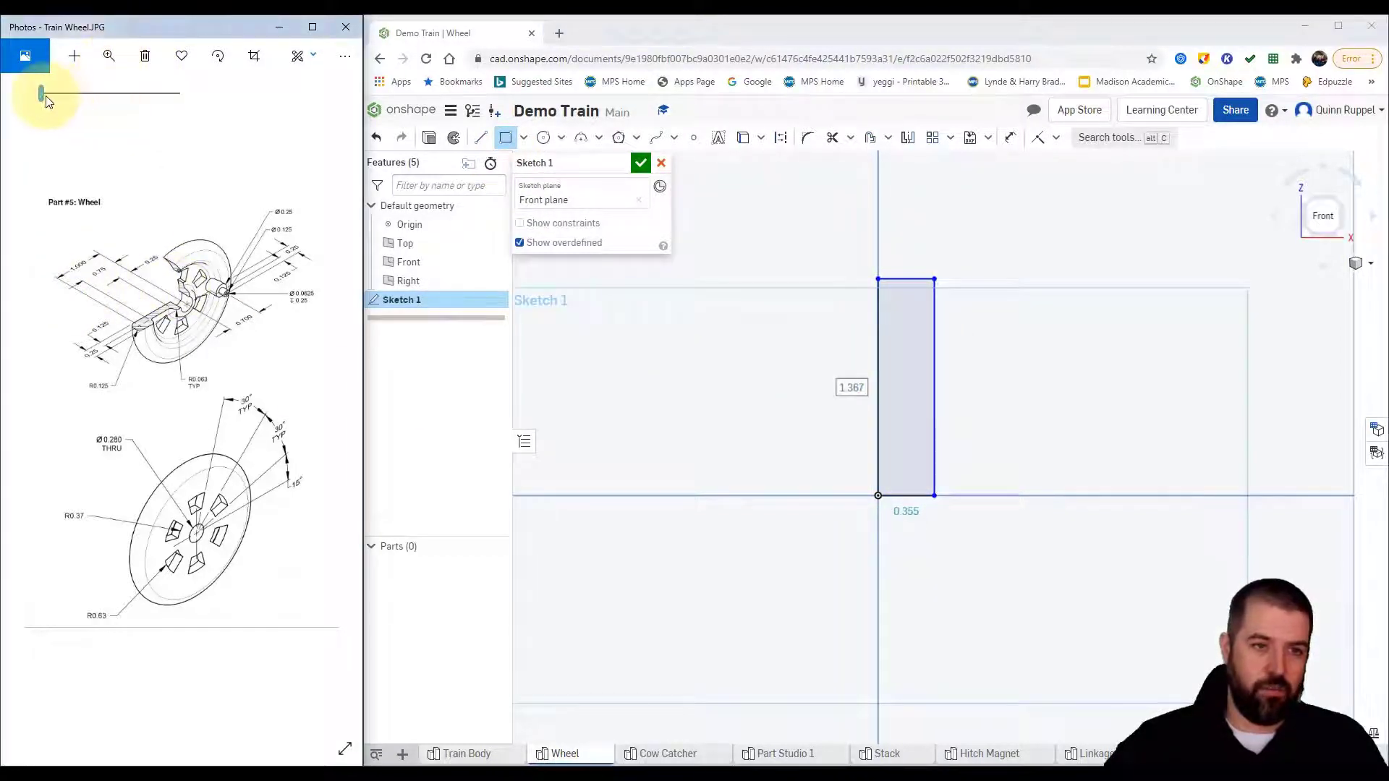
{"action": "left_click_drag", "start_coordinate": [45, 96], "coordinate": [68, 93]}
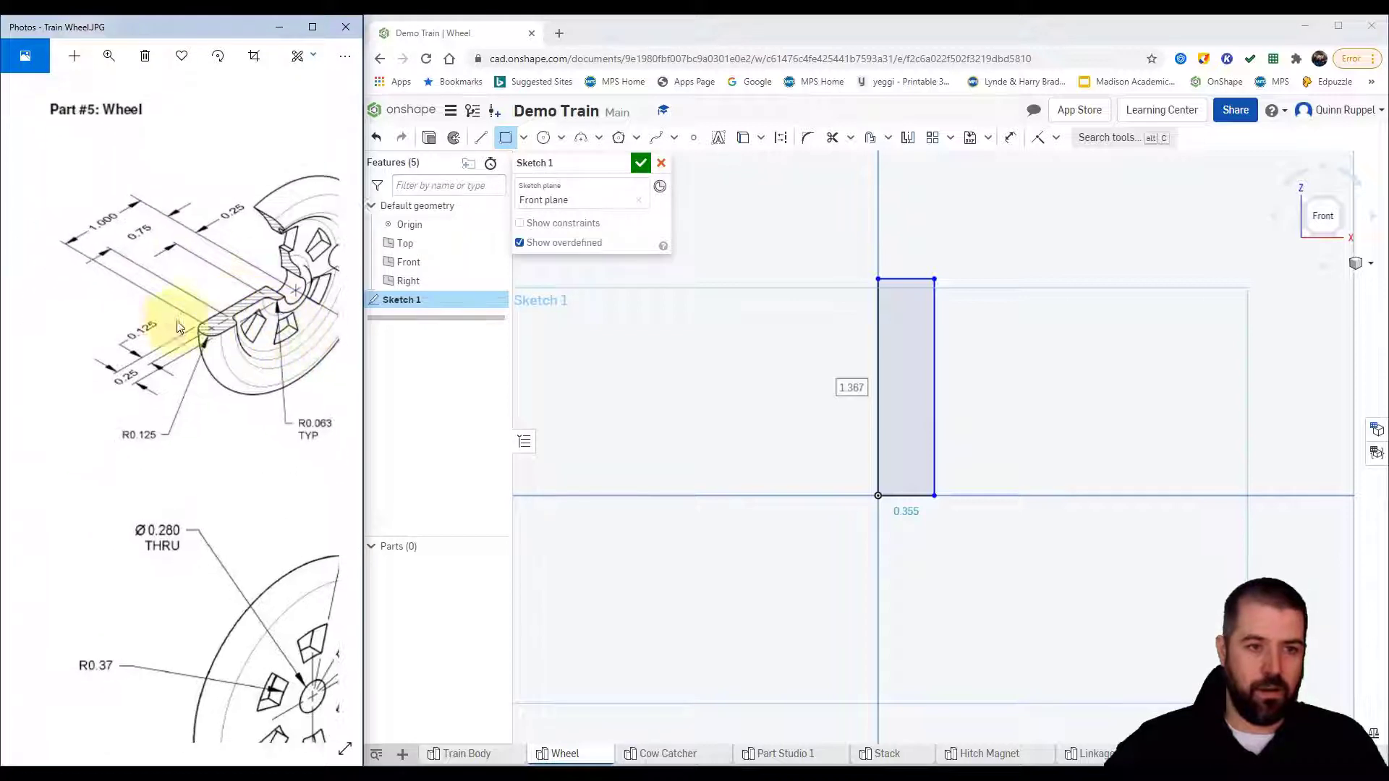
{"action": "left_click", "coordinate": [852, 390]}
{"action": "left_click", "coordinate": [683, 201]}
Step: Dimension the rectangle 1 inch tall and 0.25 inch wide
{"action": "left_click", "coordinate": [1010, 138]}
{"action": "left_click", "coordinate": [878, 329]}
{"action": "left_click", "coordinate": [833, 350]}
{"action": "type", "text": "1"}
{"action": "key", "text": "Return"}
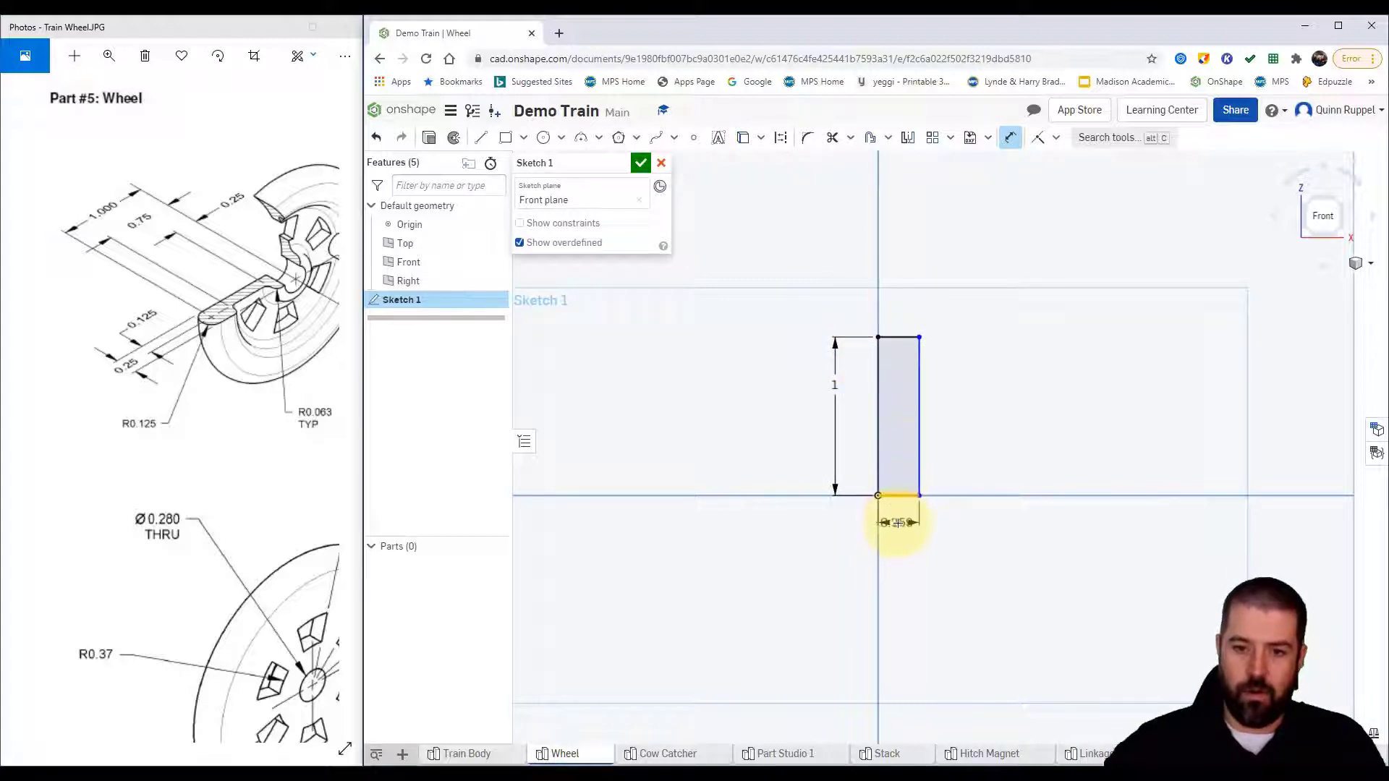
{"action": "left_click", "coordinate": [897, 523]}
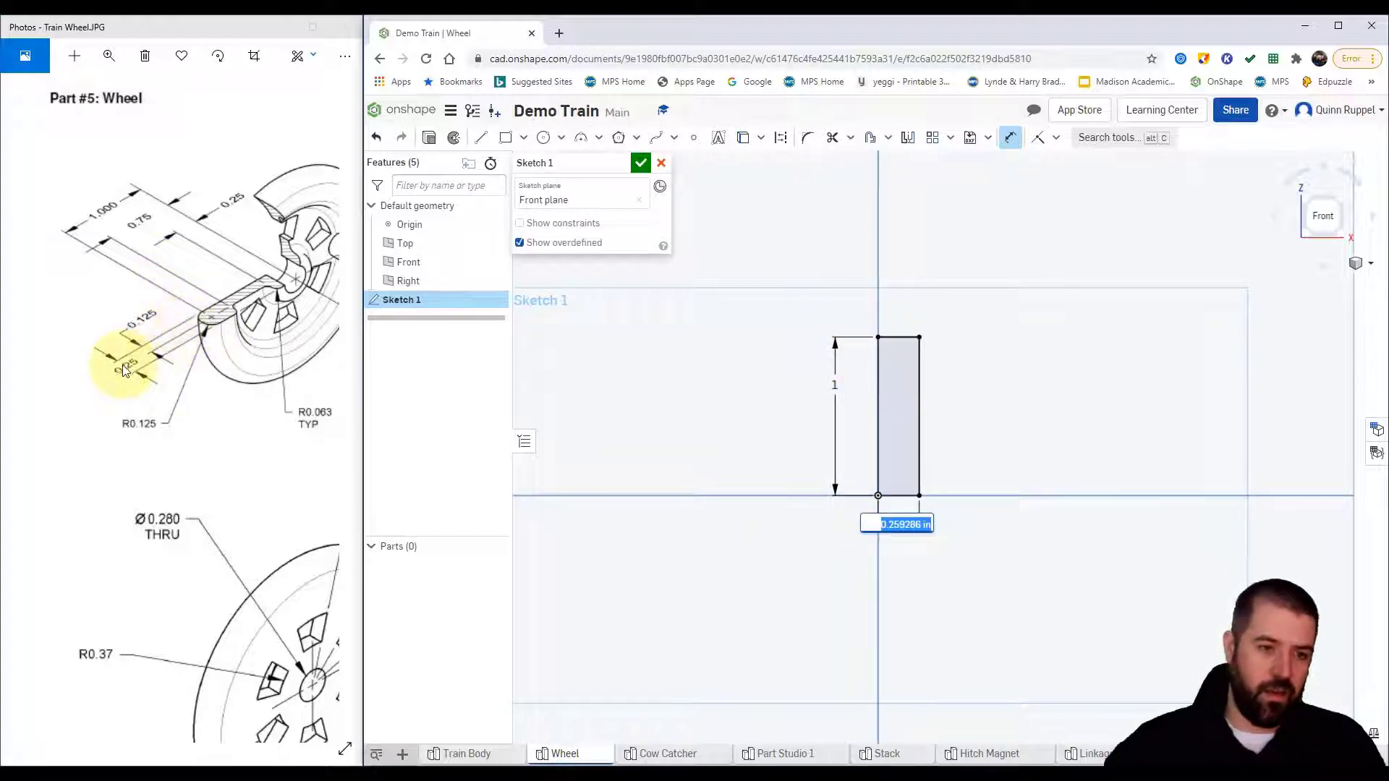
{"action": "key", "text": "BackSpace"}
{"action": "type", "text": ".25"}
{"action": "key", "text": "Return"}
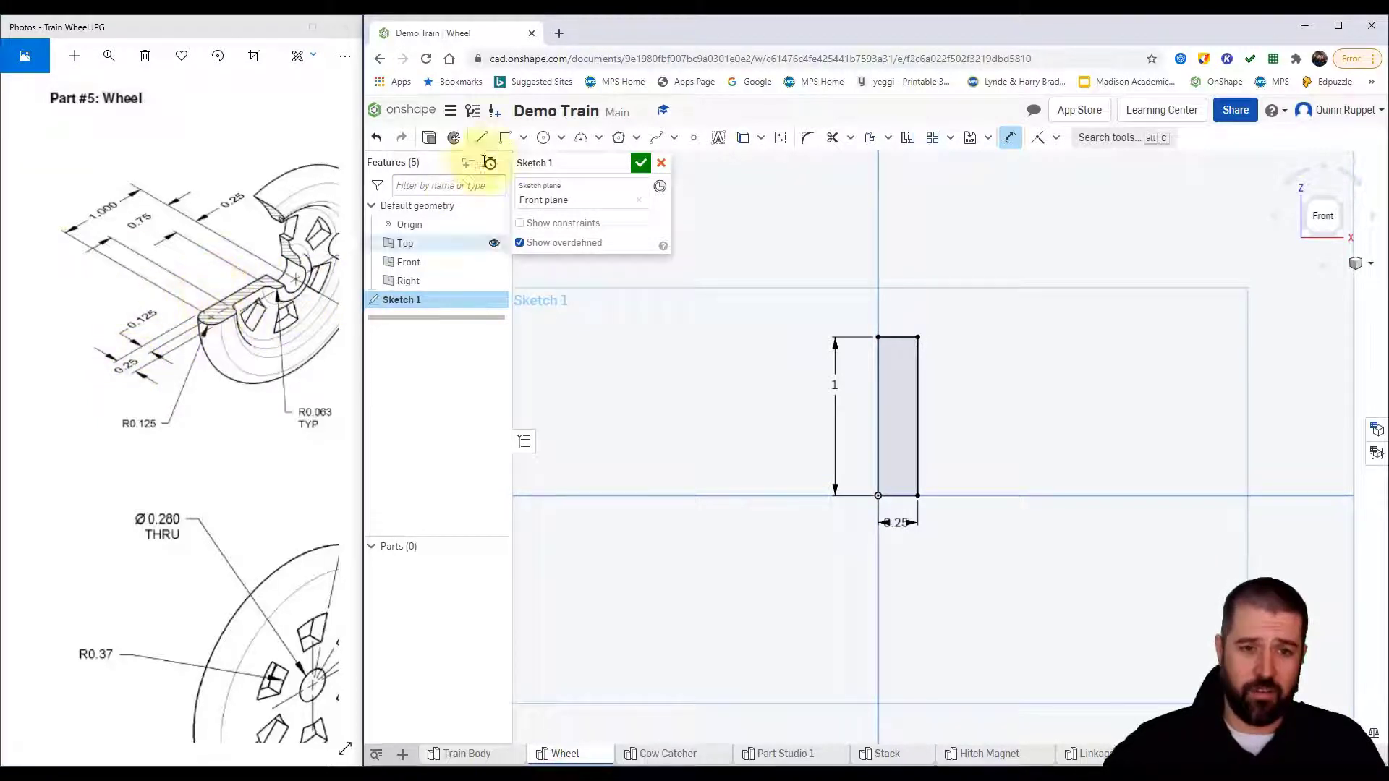
Step: Draw a circle on the rectangle's top midpoint and a narrower inner rectangle
{"action": "left_click", "coordinate": [543, 137]}
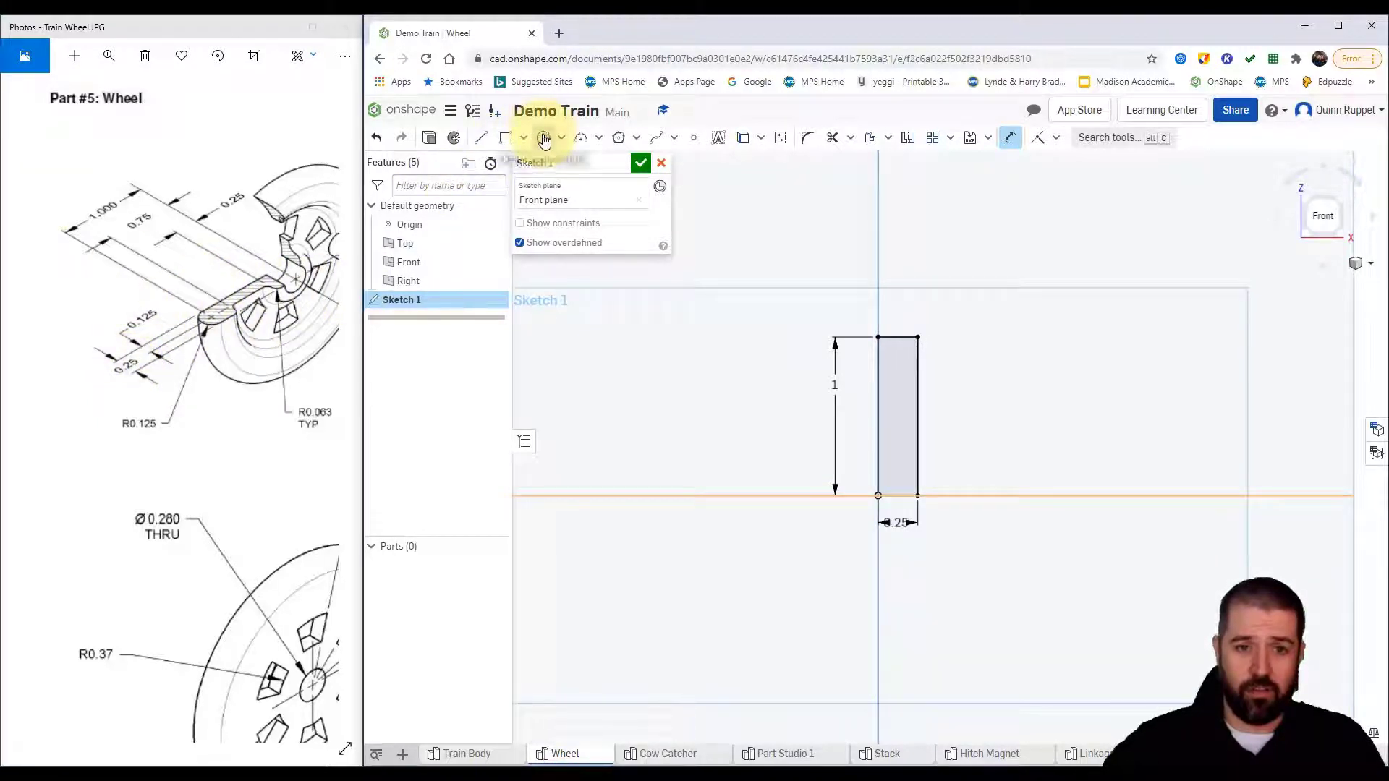
{"action": "left_click", "coordinate": [898, 337]}
{"action": "left_click", "coordinate": [918, 337]}
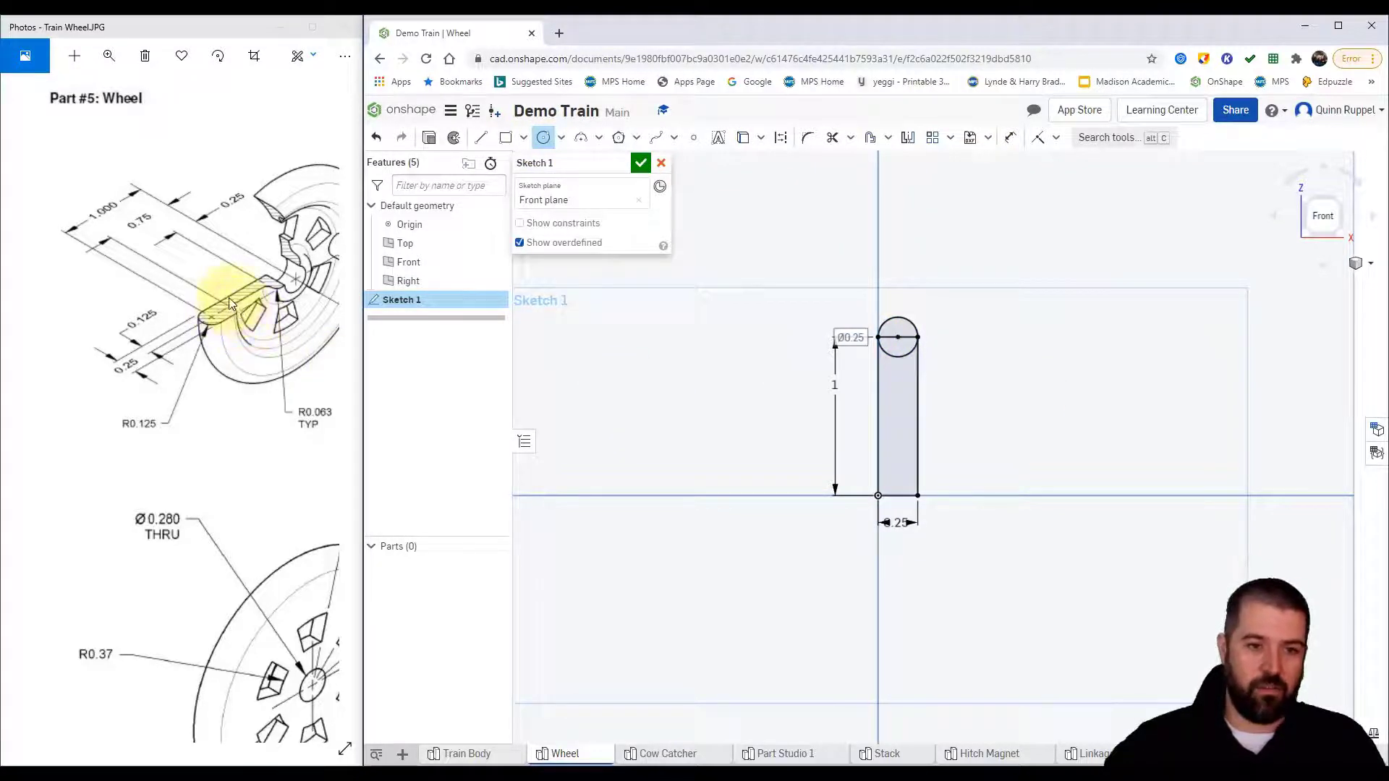
{"action": "left_click", "coordinate": [506, 138]}
{"action": "left_click", "coordinate": [918, 380]}
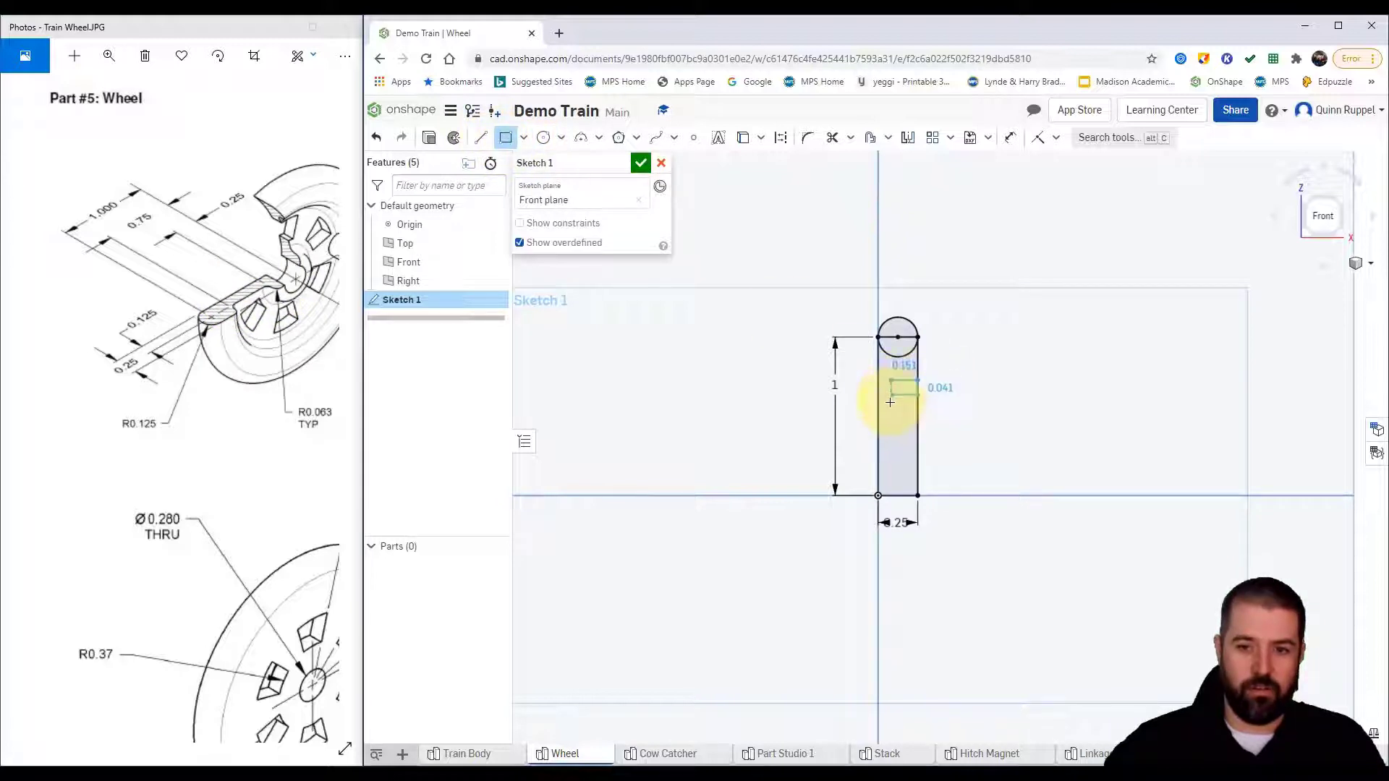
{"action": "left_click", "coordinate": [898, 462]}
Step: Dimension the gap above the inner rectangle to 0.125
{"action": "left_click", "coordinate": [1010, 137]}
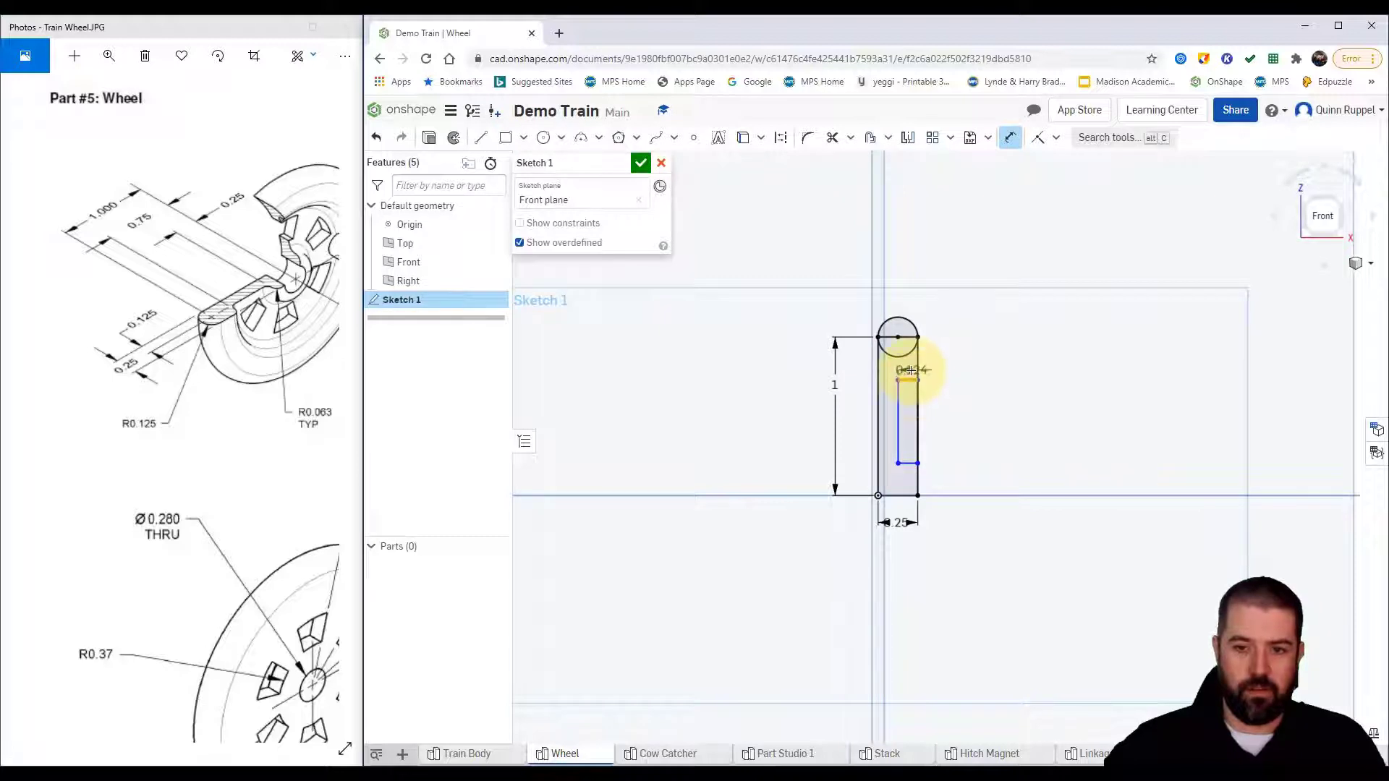
{"action": "left_click", "coordinate": [909, 370]}
{"action": "type", "text": ".125"}
{"action": "key", "text": "Return"}
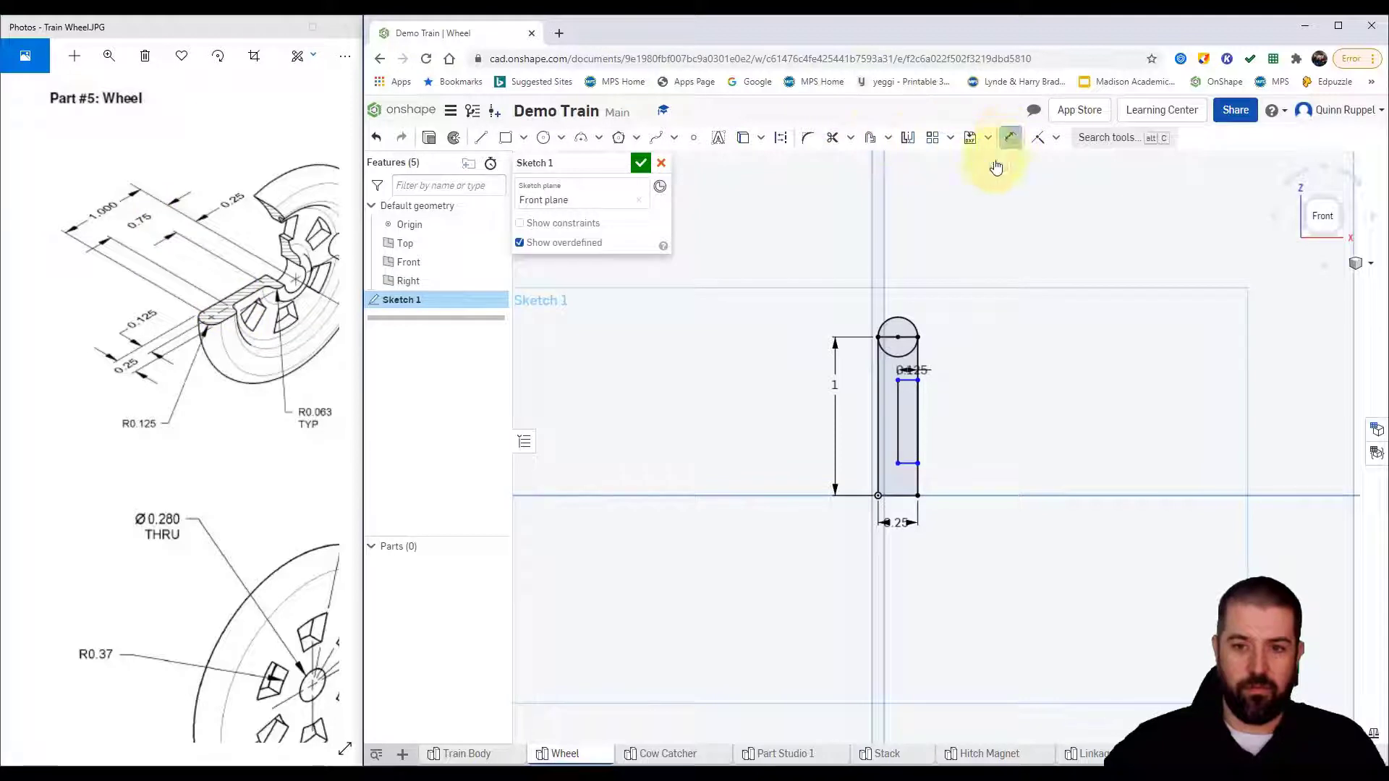
Step: Dimension the inner rectangle's top edge 0.75 above the outline's bottom edge
{"action": "left_click", "coordinate": [908, 495]}
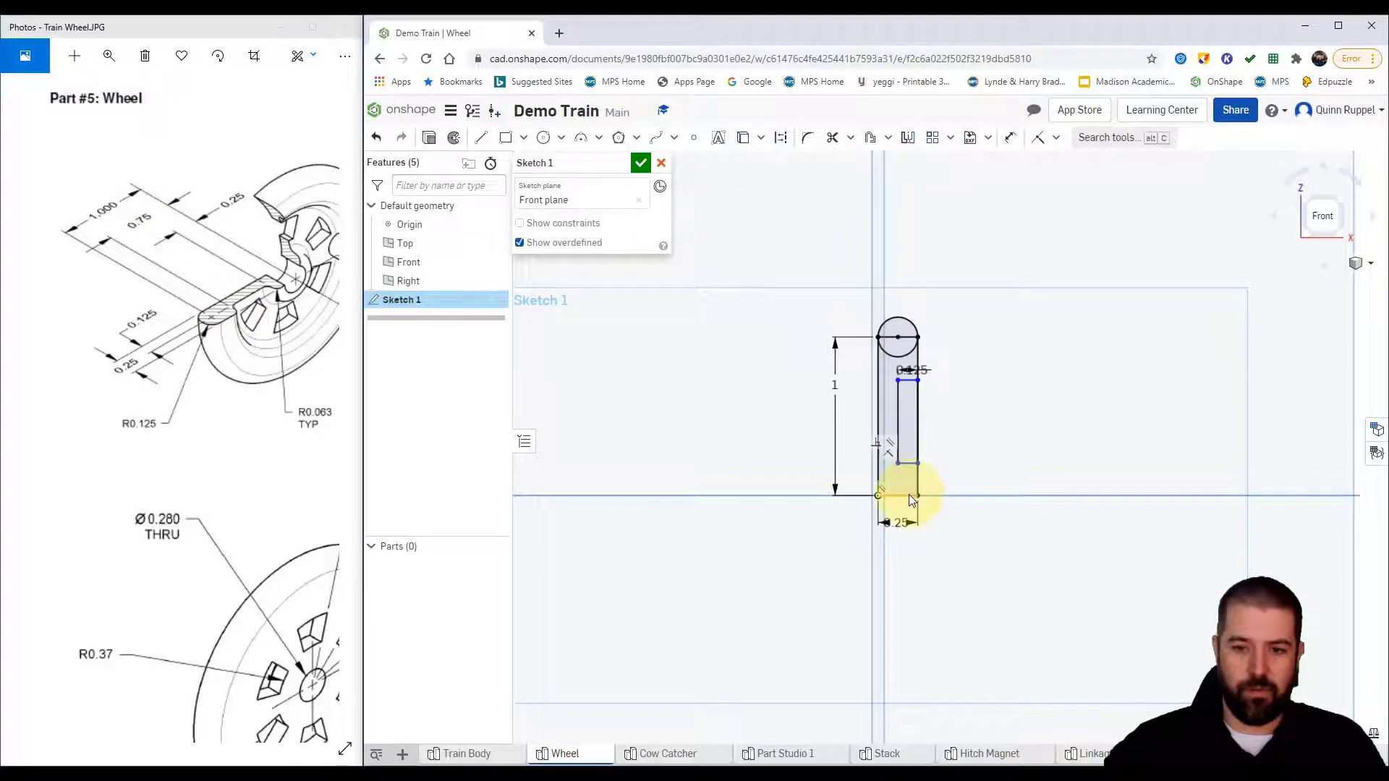
{"action": "left_click", "coordinate": [909, 380]}
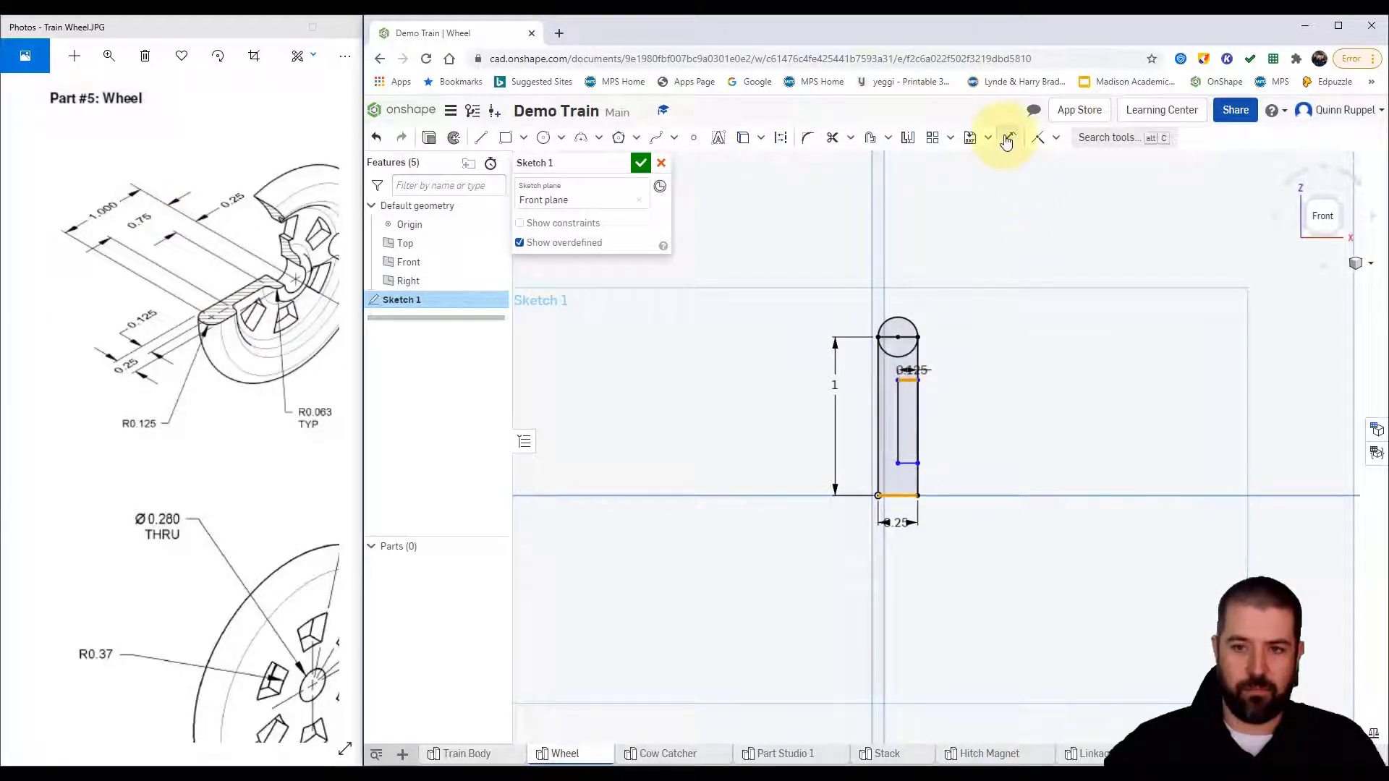
{"action": "left_click", "coordinate": [1007, 139]}
{"action": "left_click", "coordinate": [912, 381]}
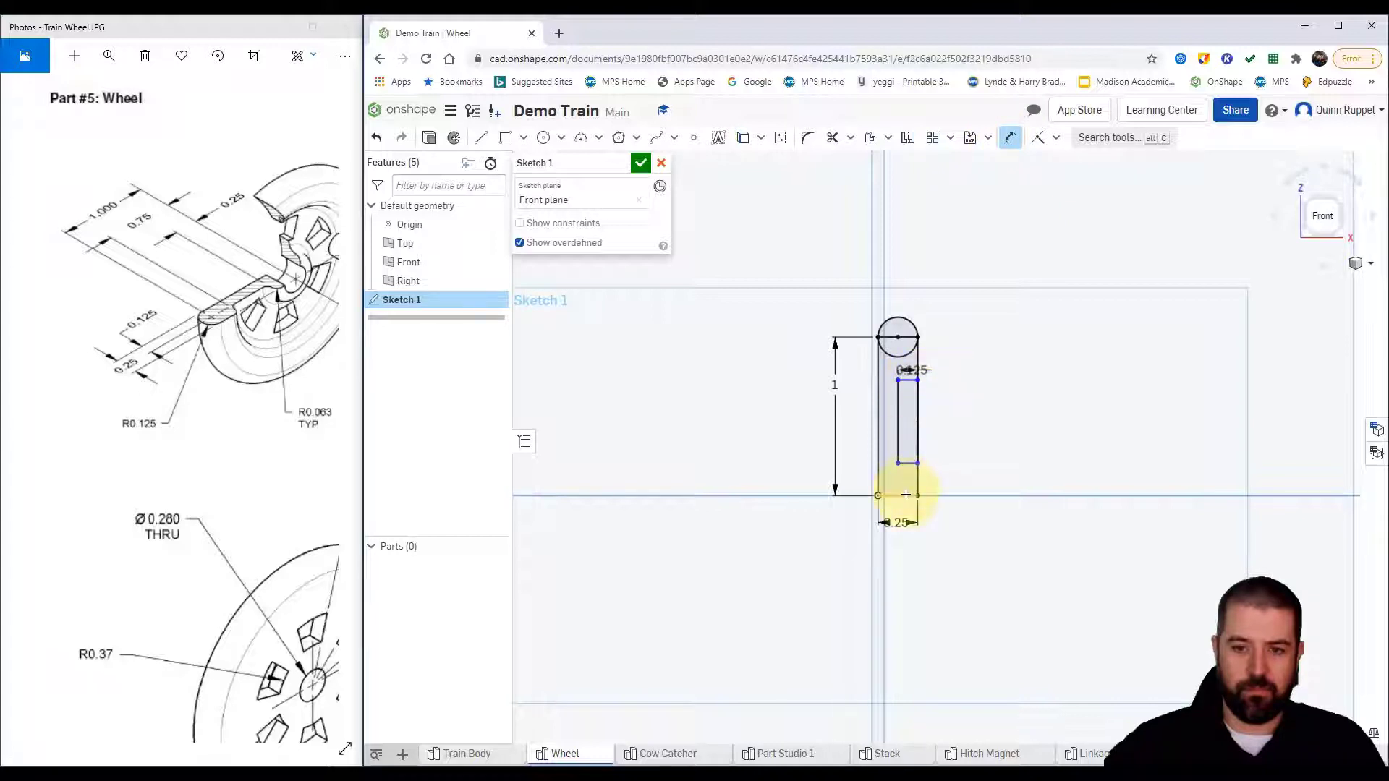
{"action": "left_click", "coordinate": [906, 495]}
{"action": "left_click", "coordinate": [989, 446]}
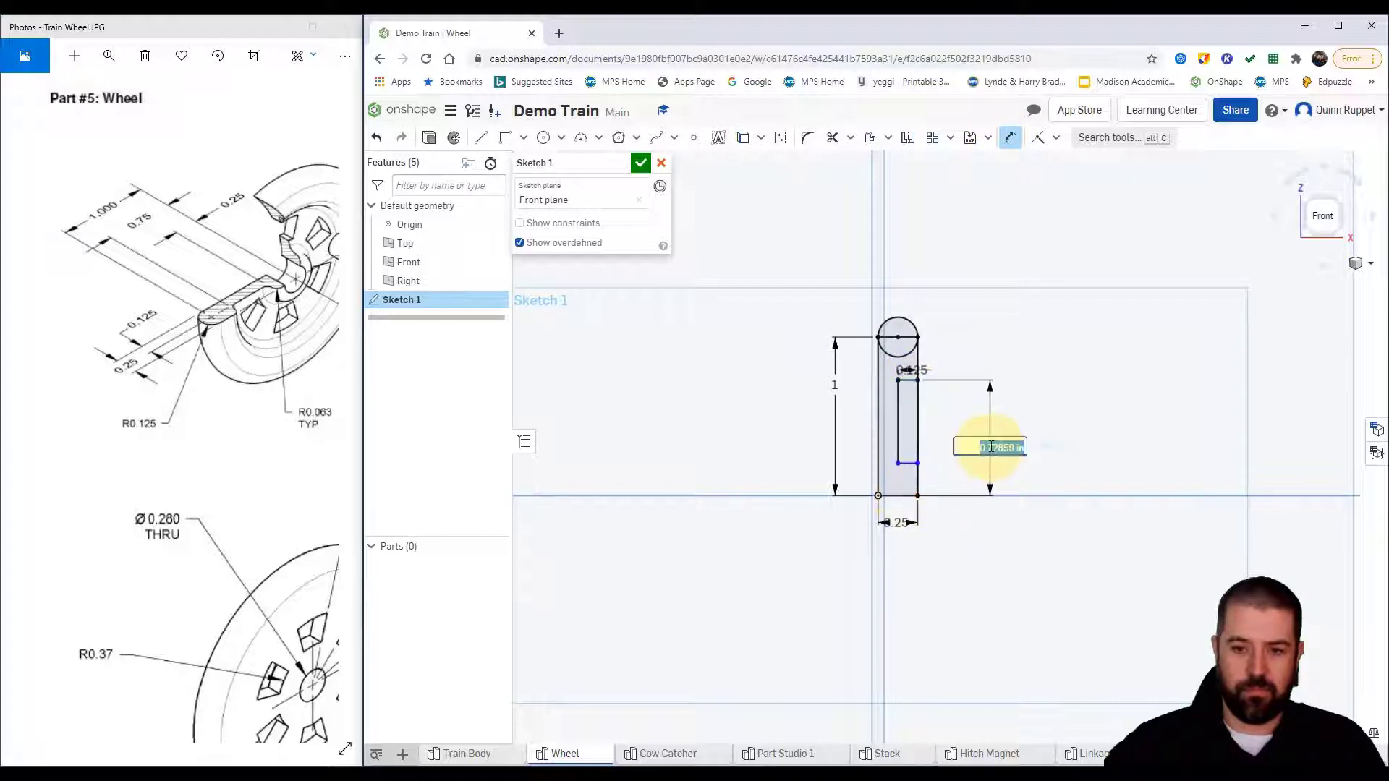
{"action": "key", "text": "Return"}
{"action": "double_click", "coordinate": [990, 446]}
{"action": "type", "text": "0.75"}
{"action": "key", "text": "Return"}
Step: Dimension the inner rectangle's bottom gap to the baseline as 0.25
{"action": "left_click", "coordinate": [295, 281]}
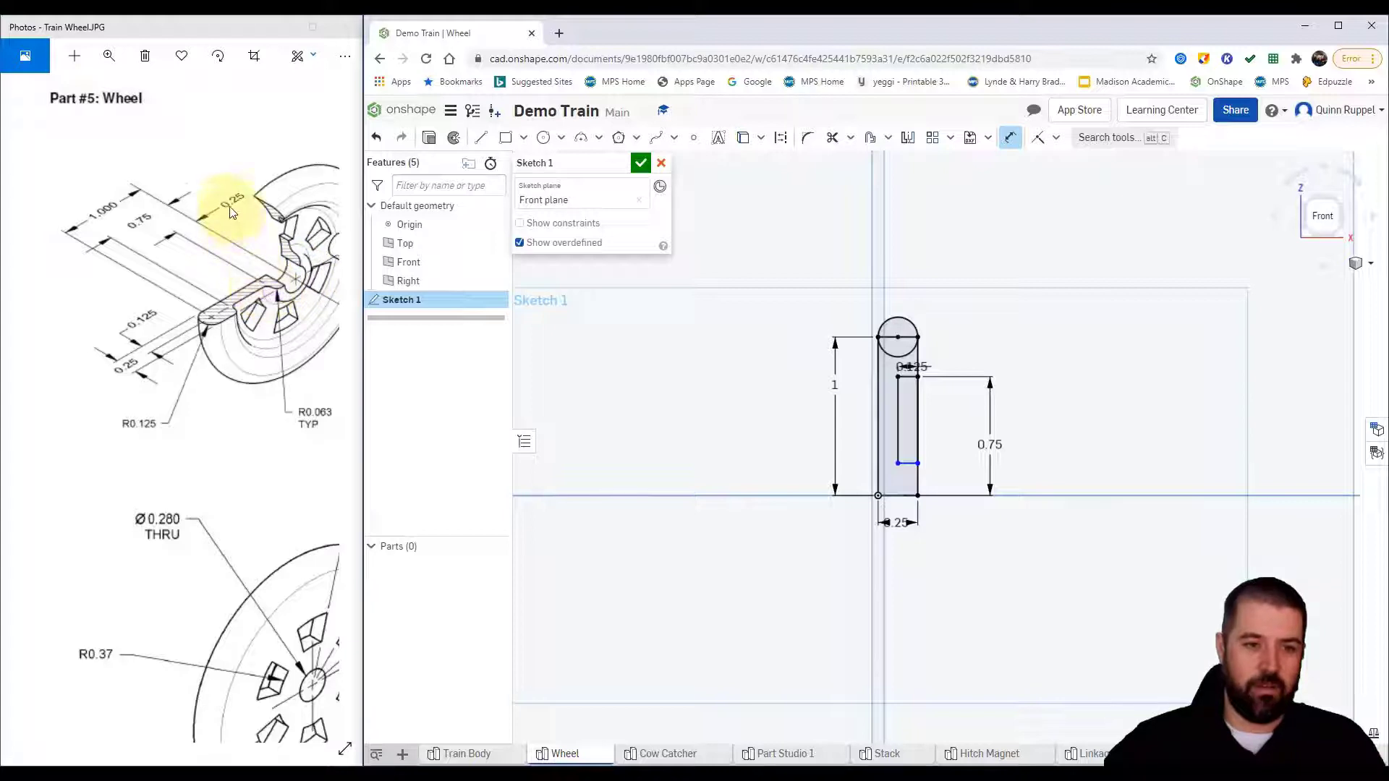
{"action": "left_click", "coordinate": [908, 496]}
{"action": "left_click", "coordinate": [952, 473]}
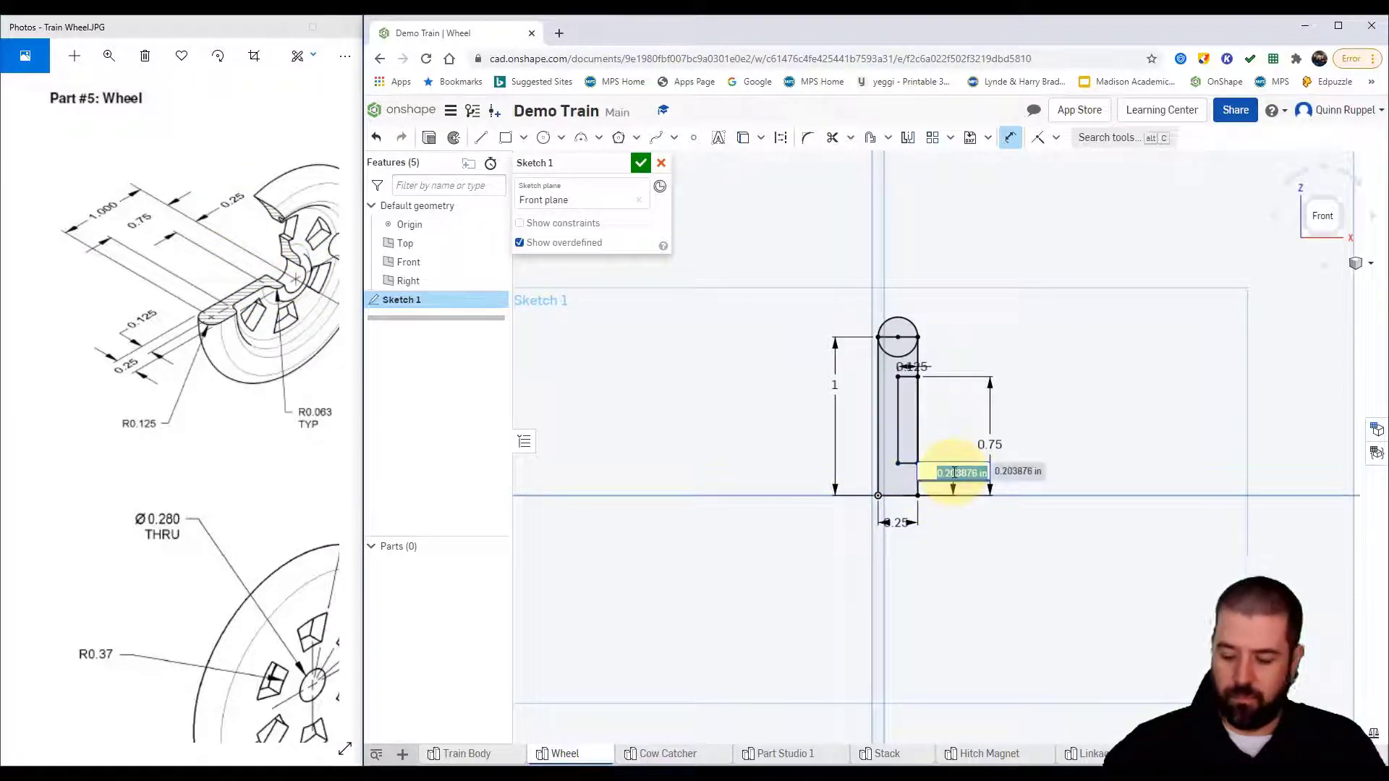
{"action": "type", "text": ".25"}
{"action": "key", "text": "Return"}
{"action": "middle_click_drag", "start_coordinate": [921, 360], "coordinate": [894, 376]}
Step: Trim the inner vertical line, crossing horizontal line and lower arc, then move the 0.125 dimension up
{"action": "scroll", "coordinate": [987, 455], "scroll_direction": "up", "scroll_amount": 3}
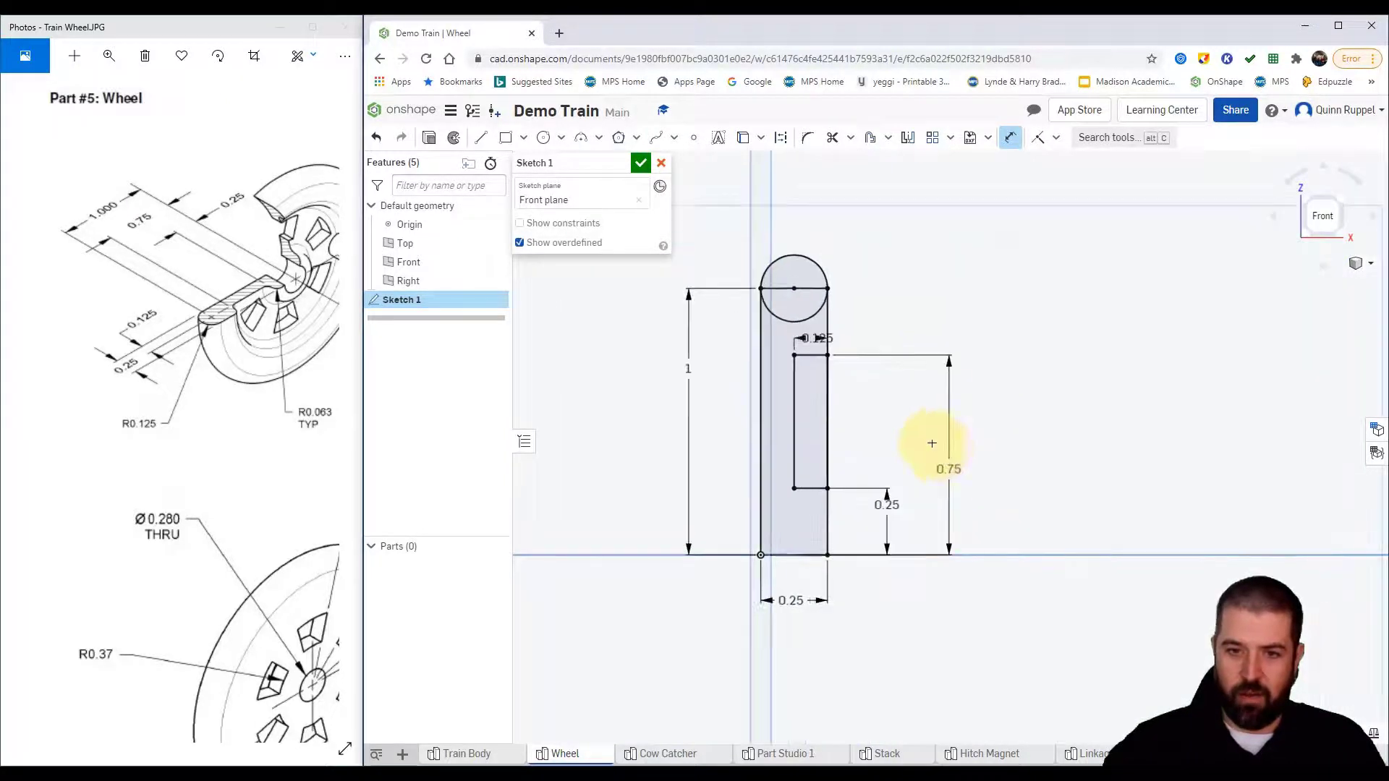
{"action": "middle_click_drag", "start_coordinate": [926, 444], "coordinate": [976, 453]}
{"action": "left_click", "coordinate": [832, 137]}
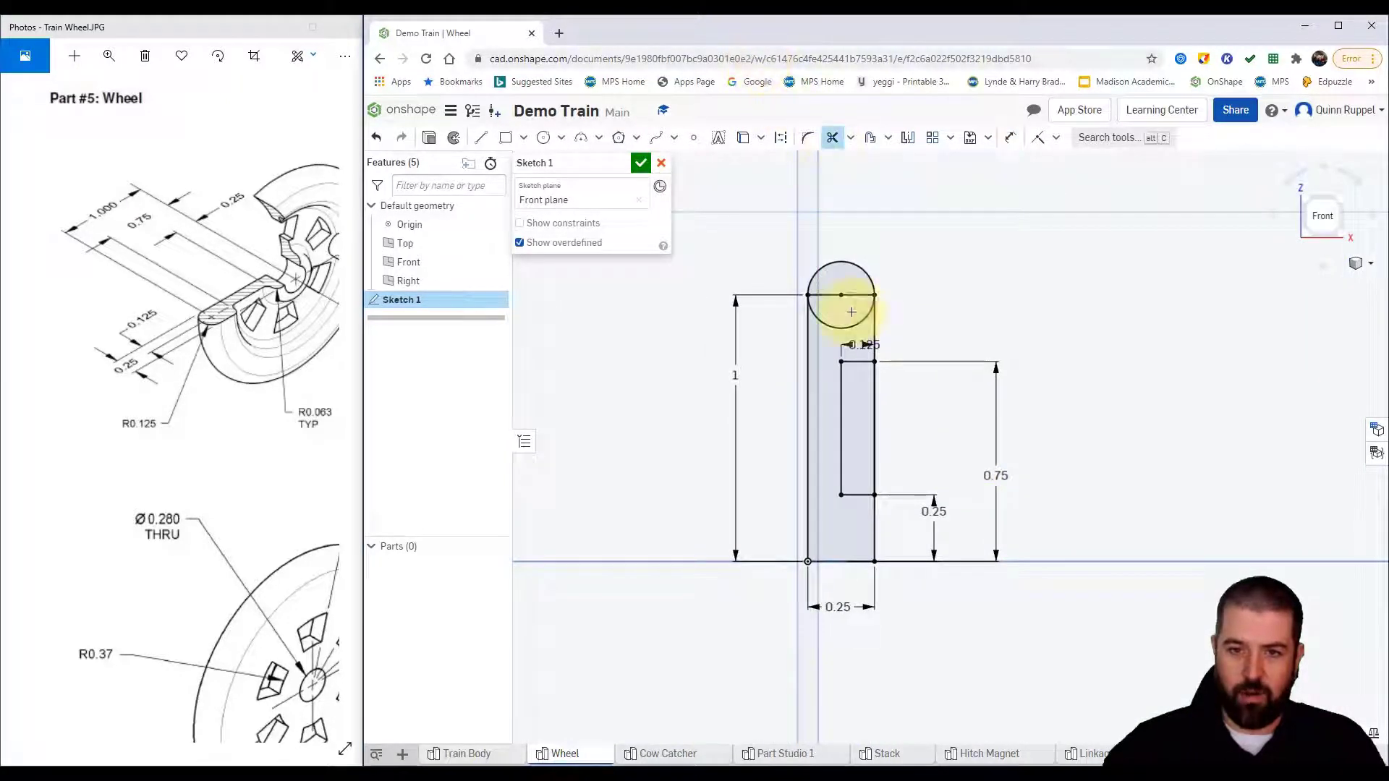
{"action": "left_click", "coordinate": [875, 396]}
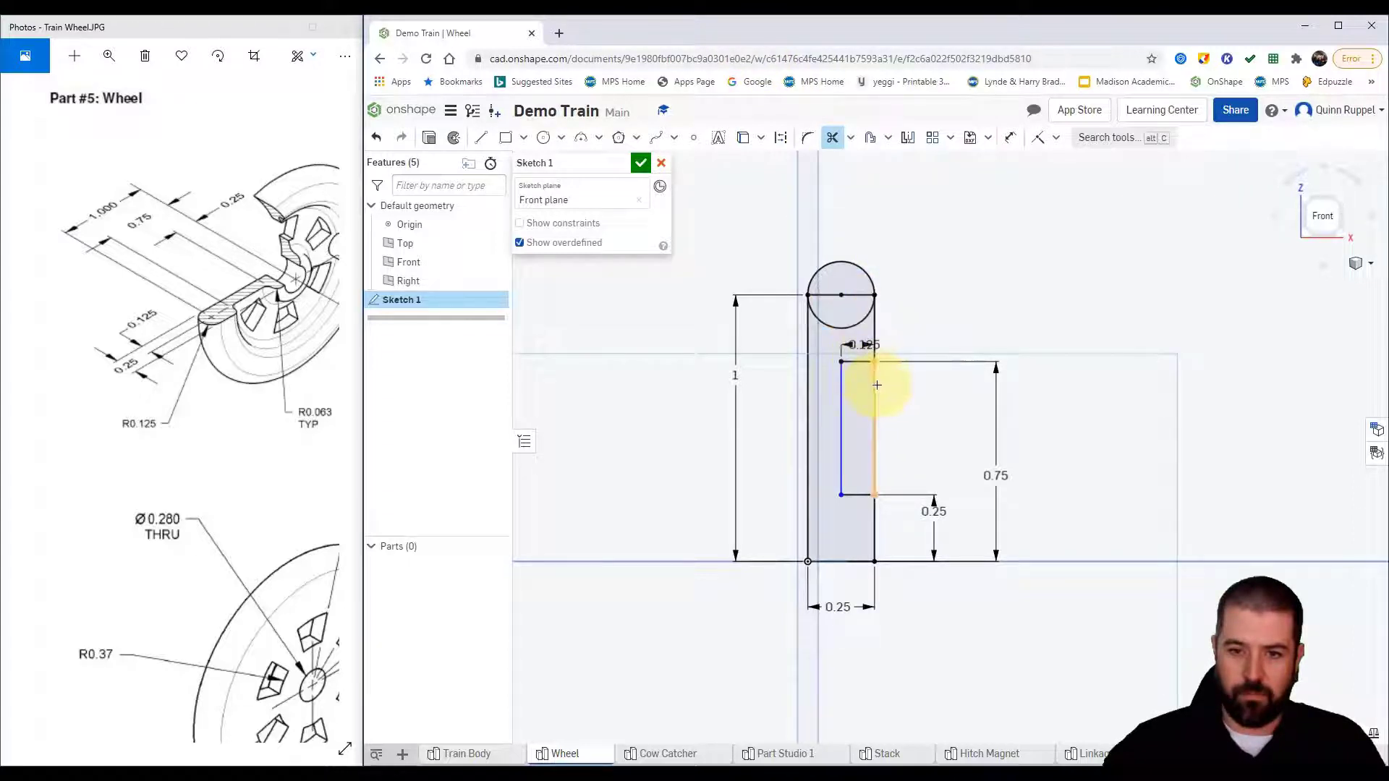
{"action": "left_click", "coordinate": [876, 387]}
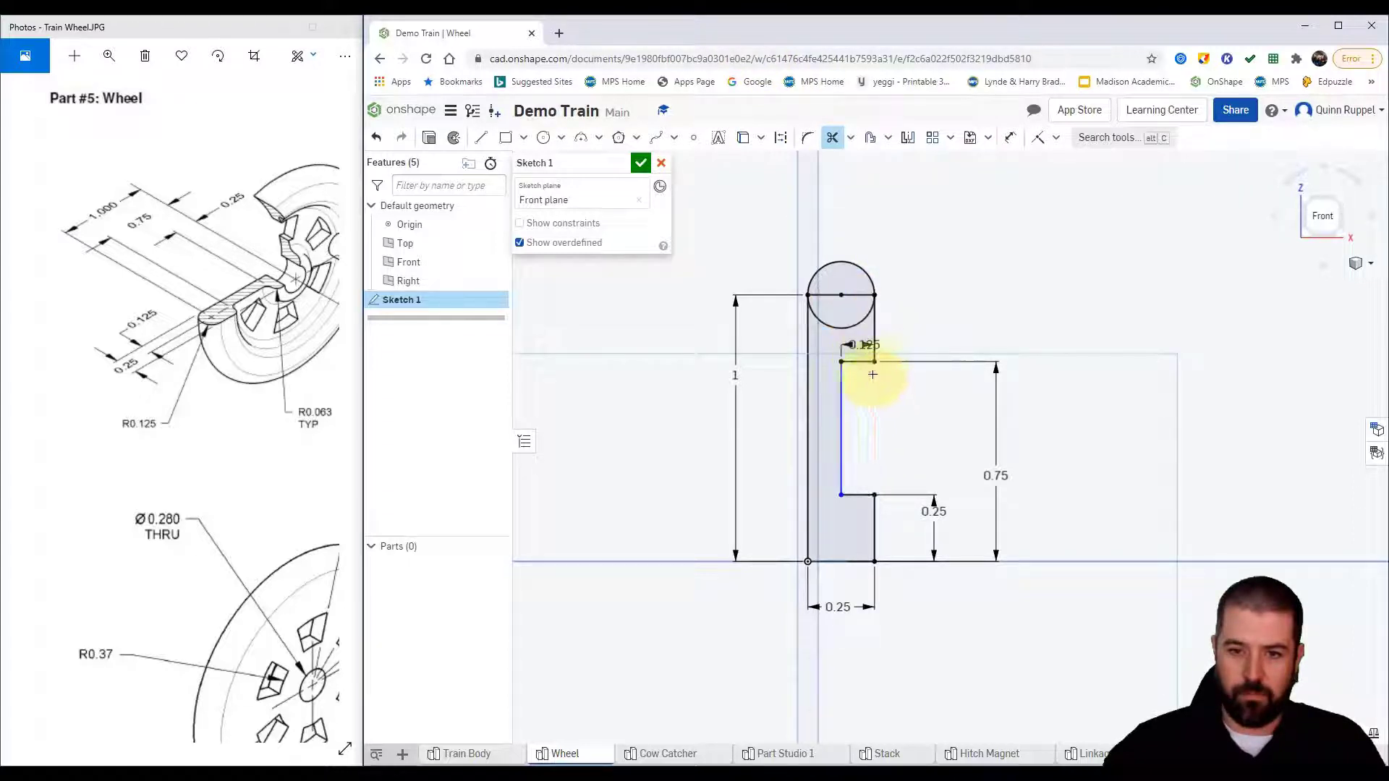
{"action": "left_click", "coordinate": [830, 295]}
{"action": "left_click", "coordinate": [828, 326]}
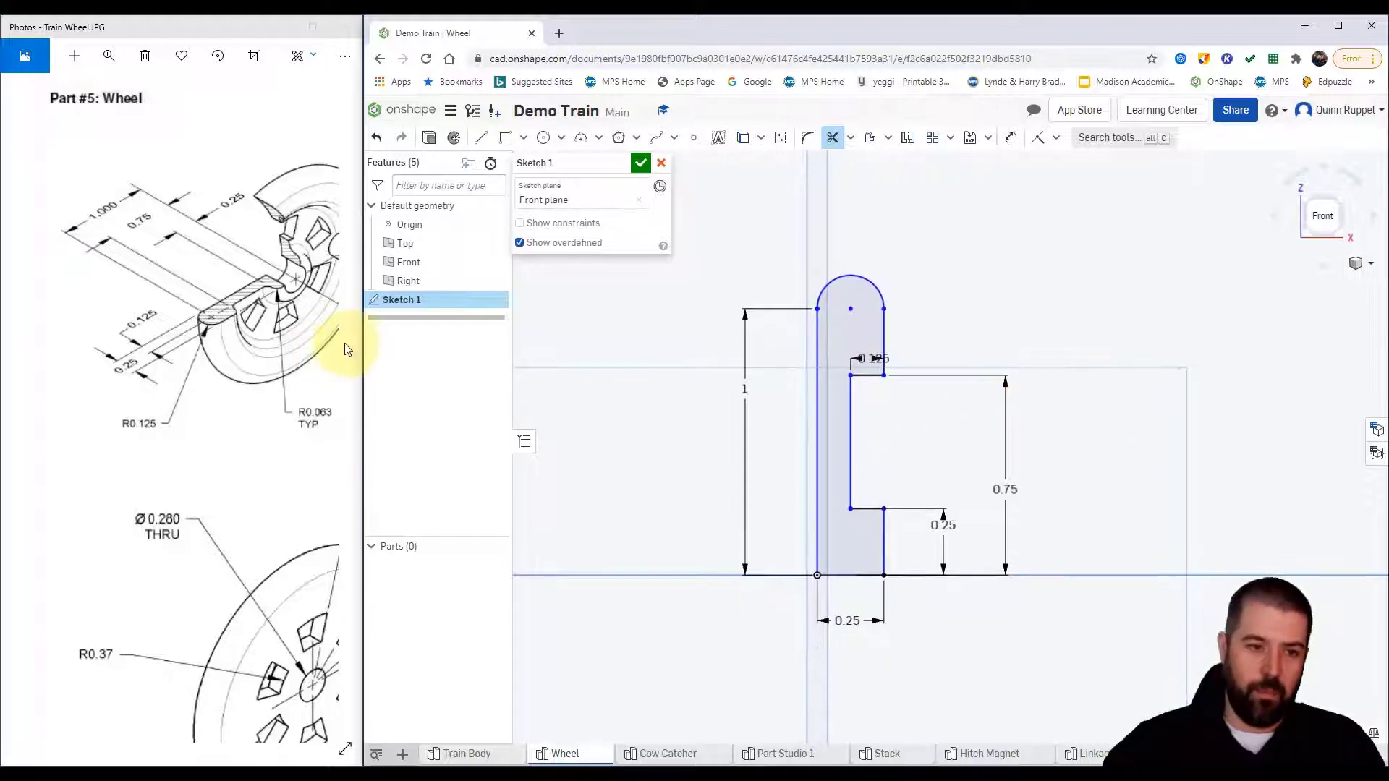
{"action": "right_click", "coordinate": [959, 295]}
{"action": "left_click", "coordinate": [1000, 304]}
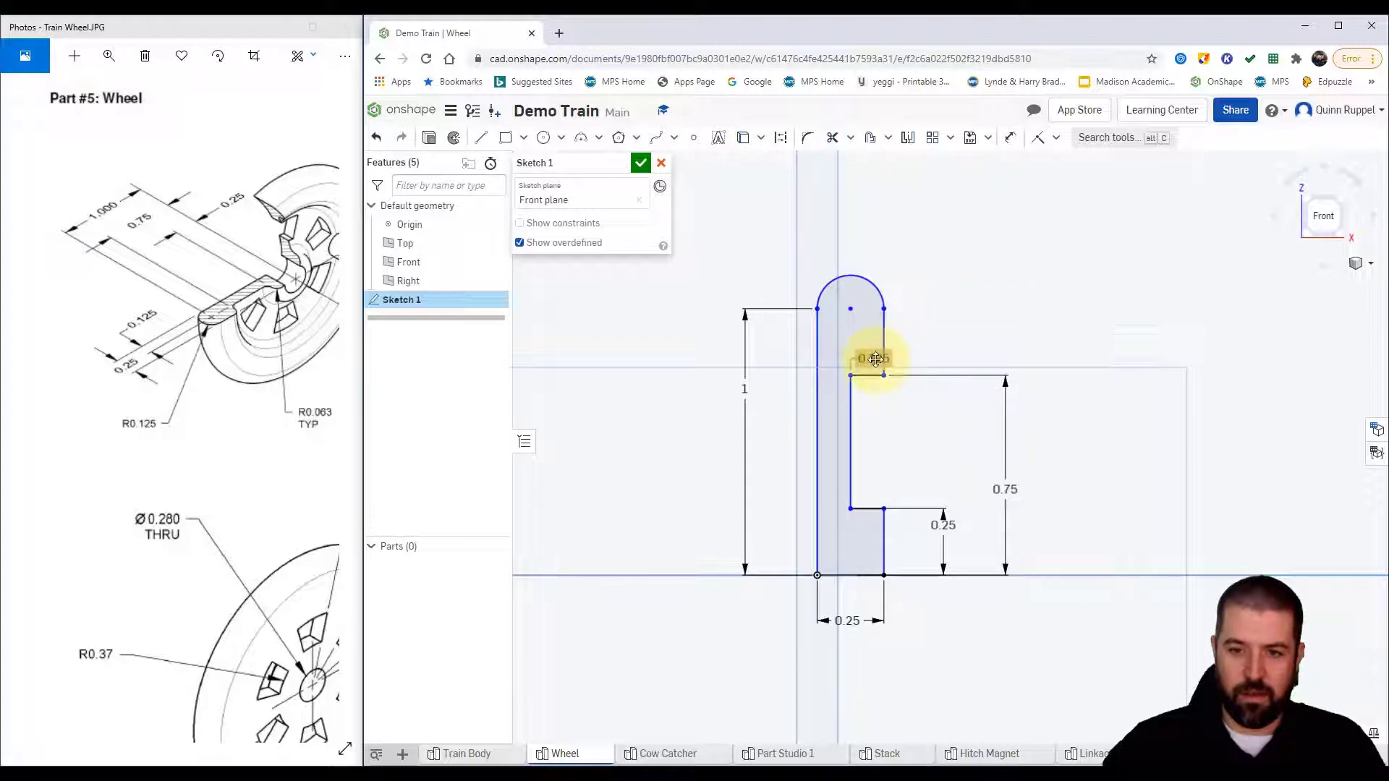
{"action": "mouse_move", "coordinate": [877, 356]}
{"action": "left_mouse_down"}
{"action": "mouse_move", "coordinate": [868, 335]}
{"action": "mouse_move", "coordinate": [926, 325]}
{"action": "mouse_move", "coordinate": [936, 308]}
{"action": "left_mouse_up"}
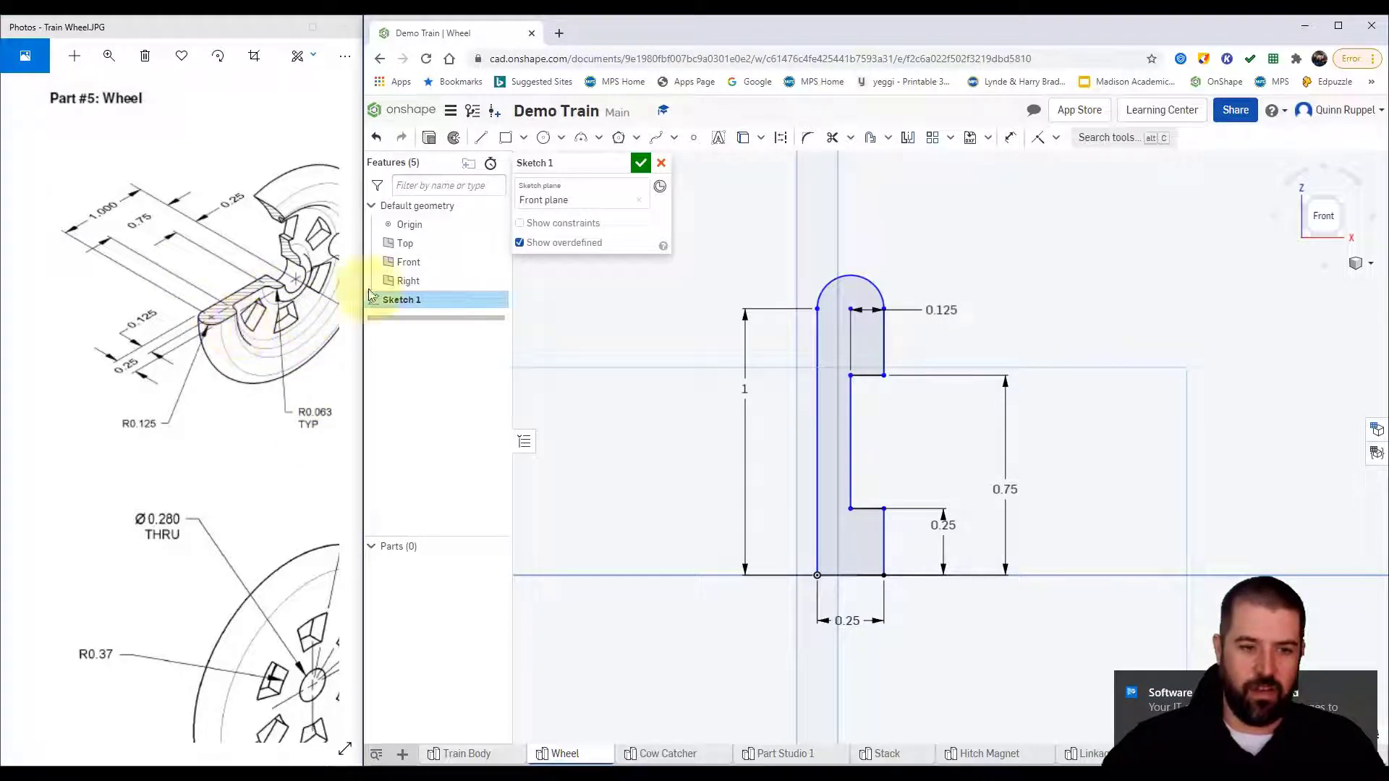
Step: Fillet the notch's upper and lower inside corners with R0.063
{"action": "left_click", "coordinate": [807, 137]}
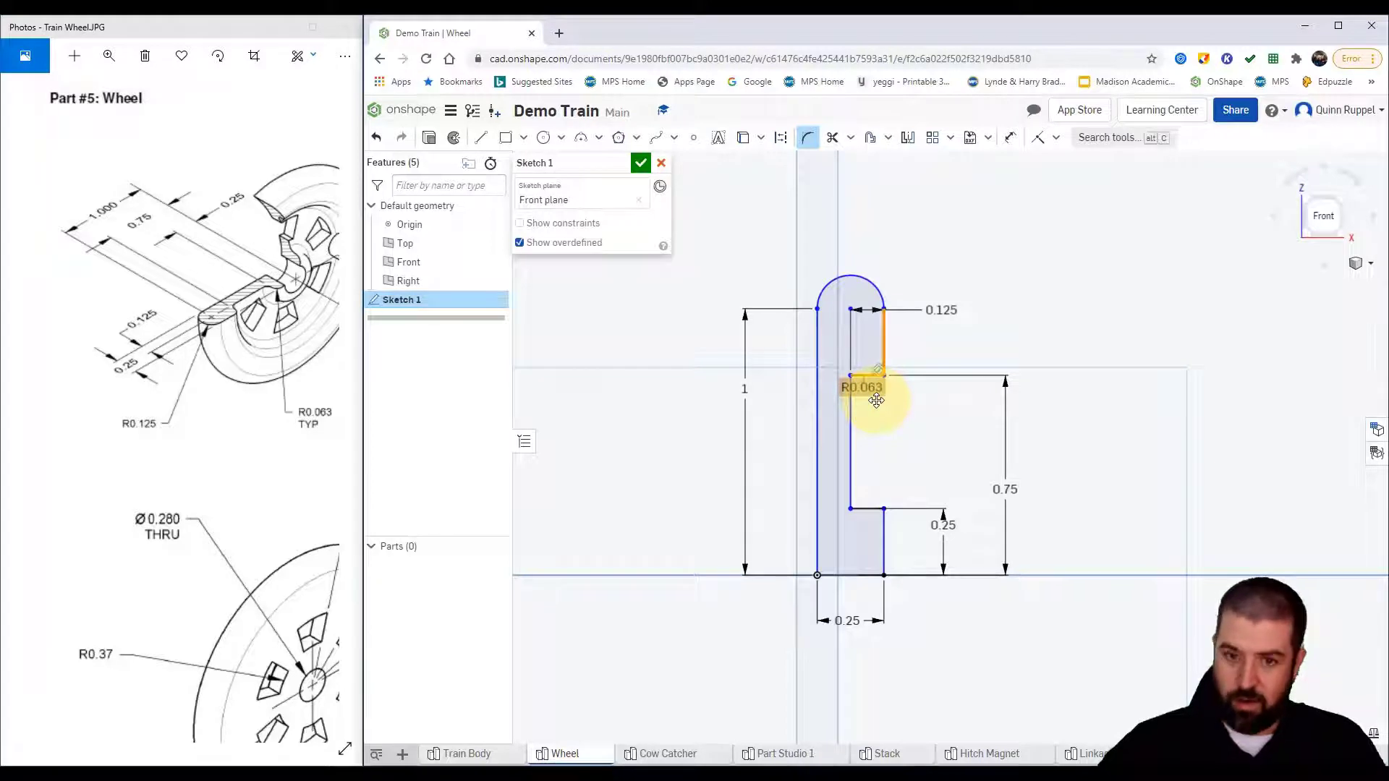
{"action": "double_click", "coordinate": [876, 399]}
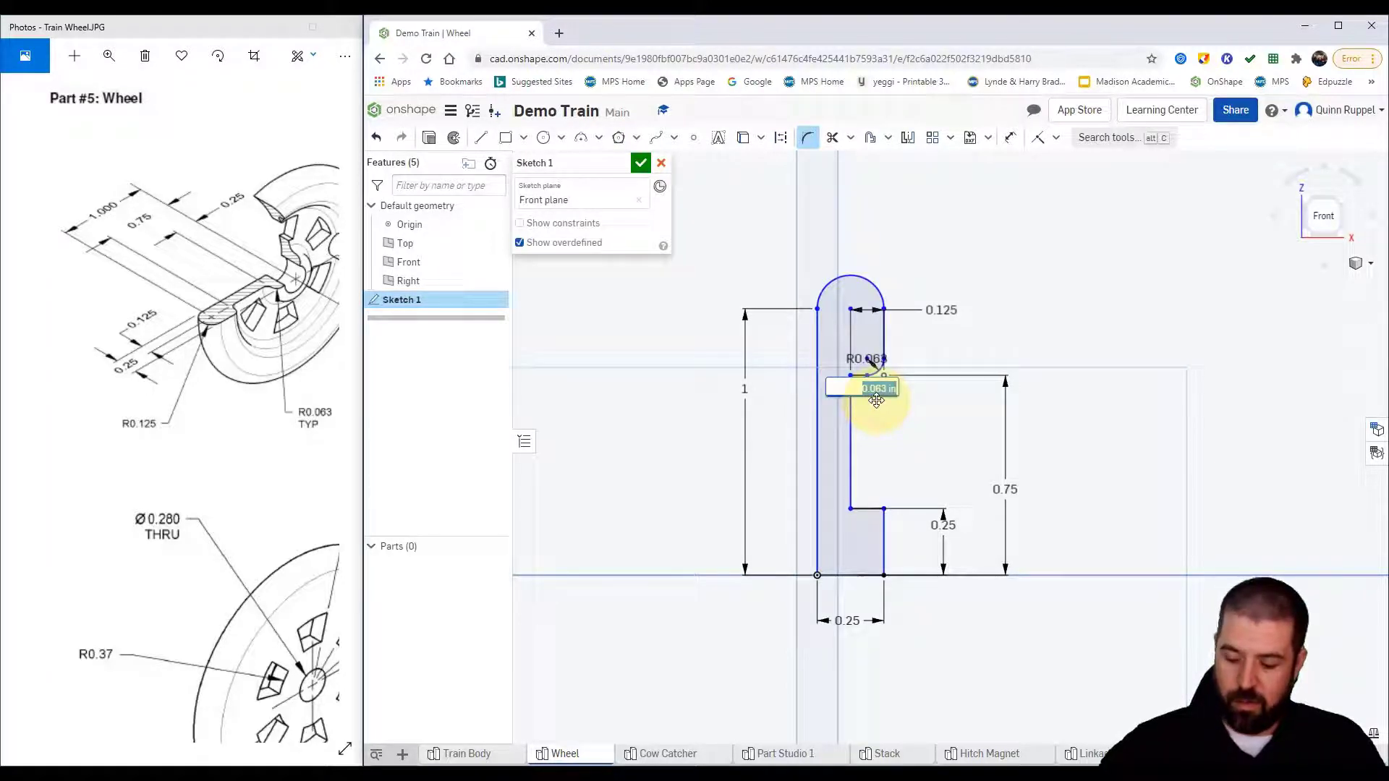
{"action": "key", "text": "Return"}
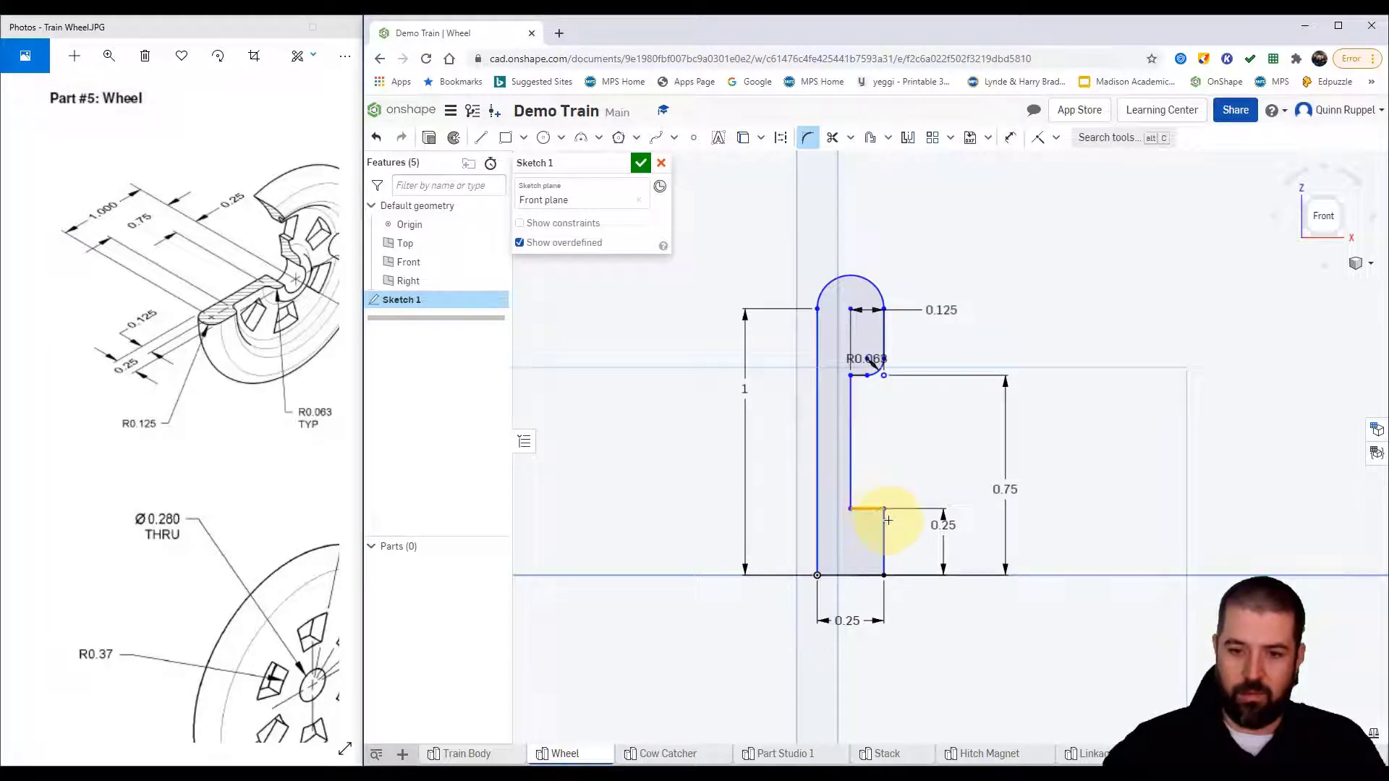
{"action": "left_click_drag", "start_coordinate": [886, 521], "coordinate": [906, 482]}
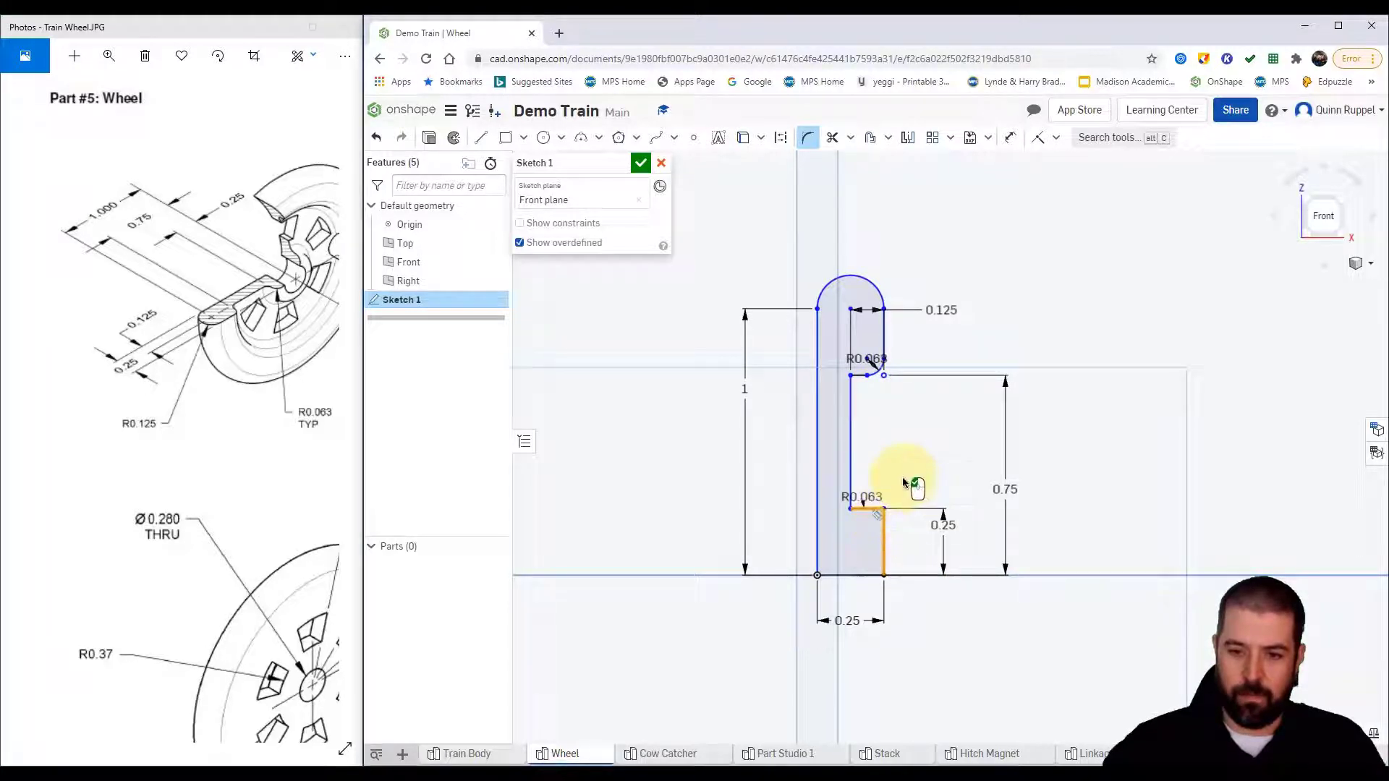
{"action": "double_click", "coordinate": [877, 498]}
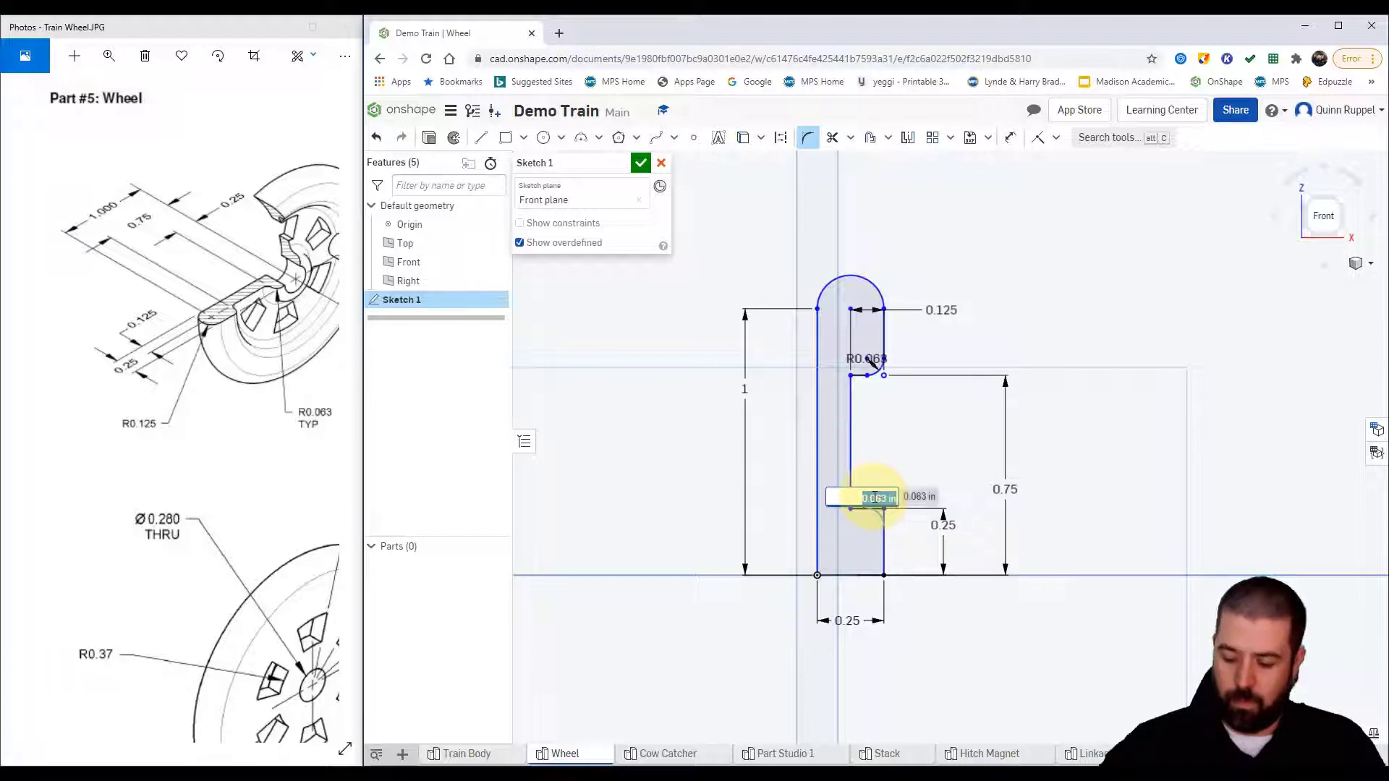
{"action": "key", "text": "Return"}
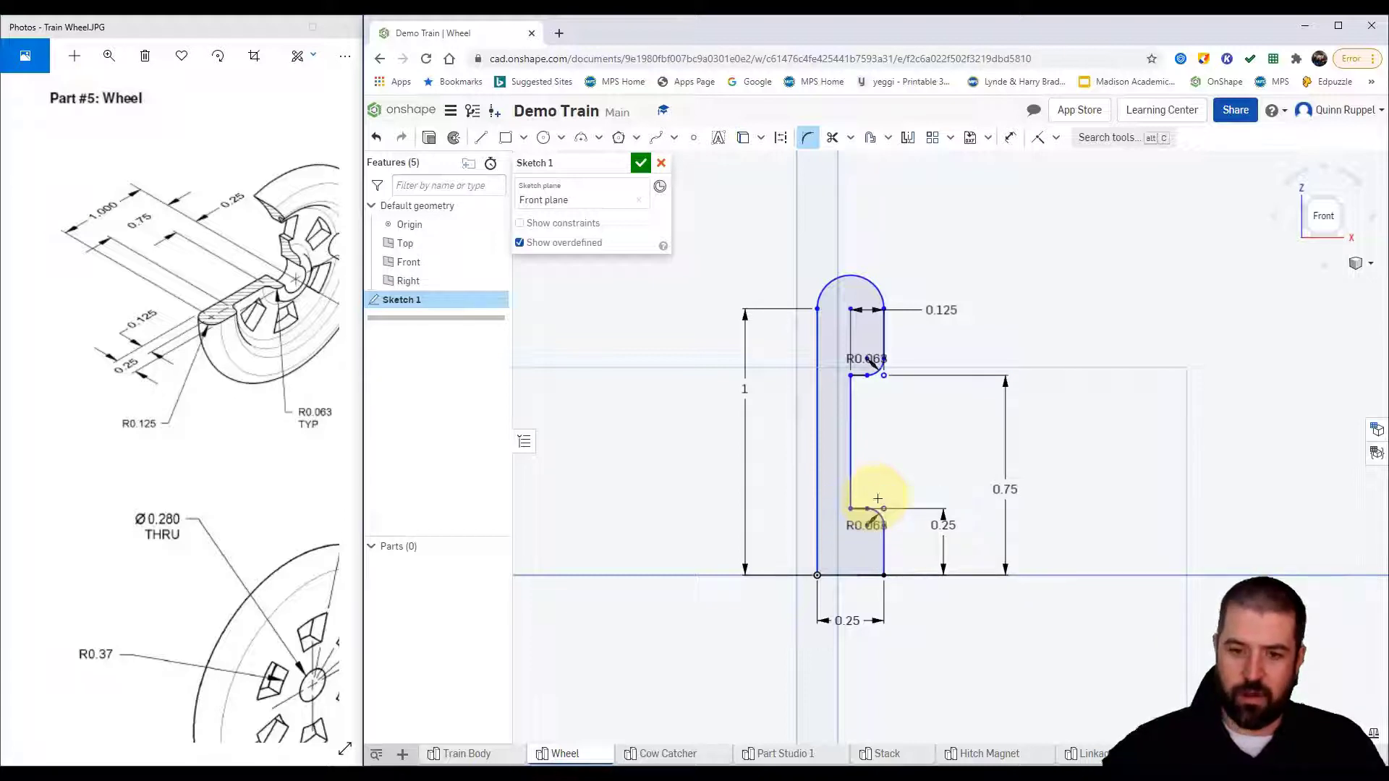
{"action": "middle_click_drag", "start_coordinate": [930, 527], "coordinate": [911, 513]}
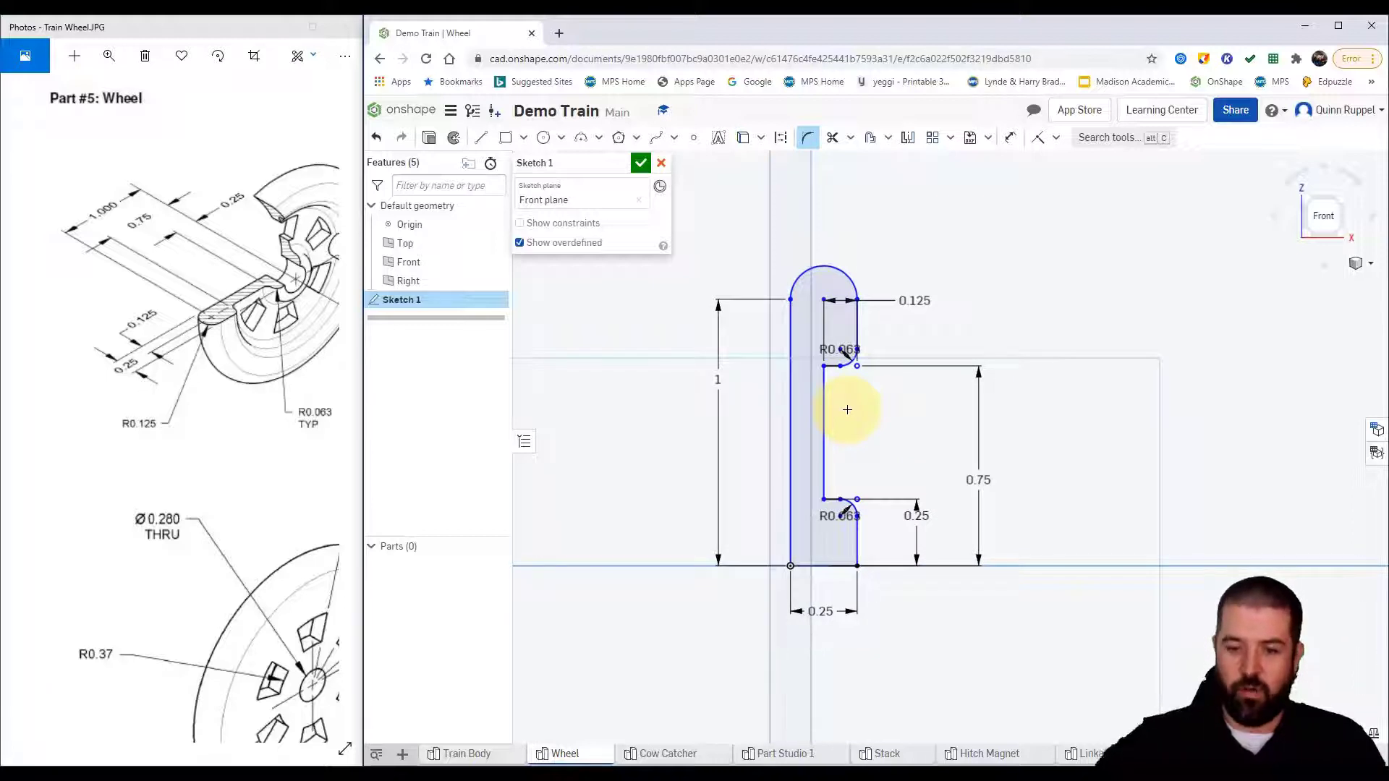
Step: Finish Sketch 1 and revolve it a full 360° about its bottom edge, viewed isometric
{"action": "left_click", "coordinate": [641, 163]}
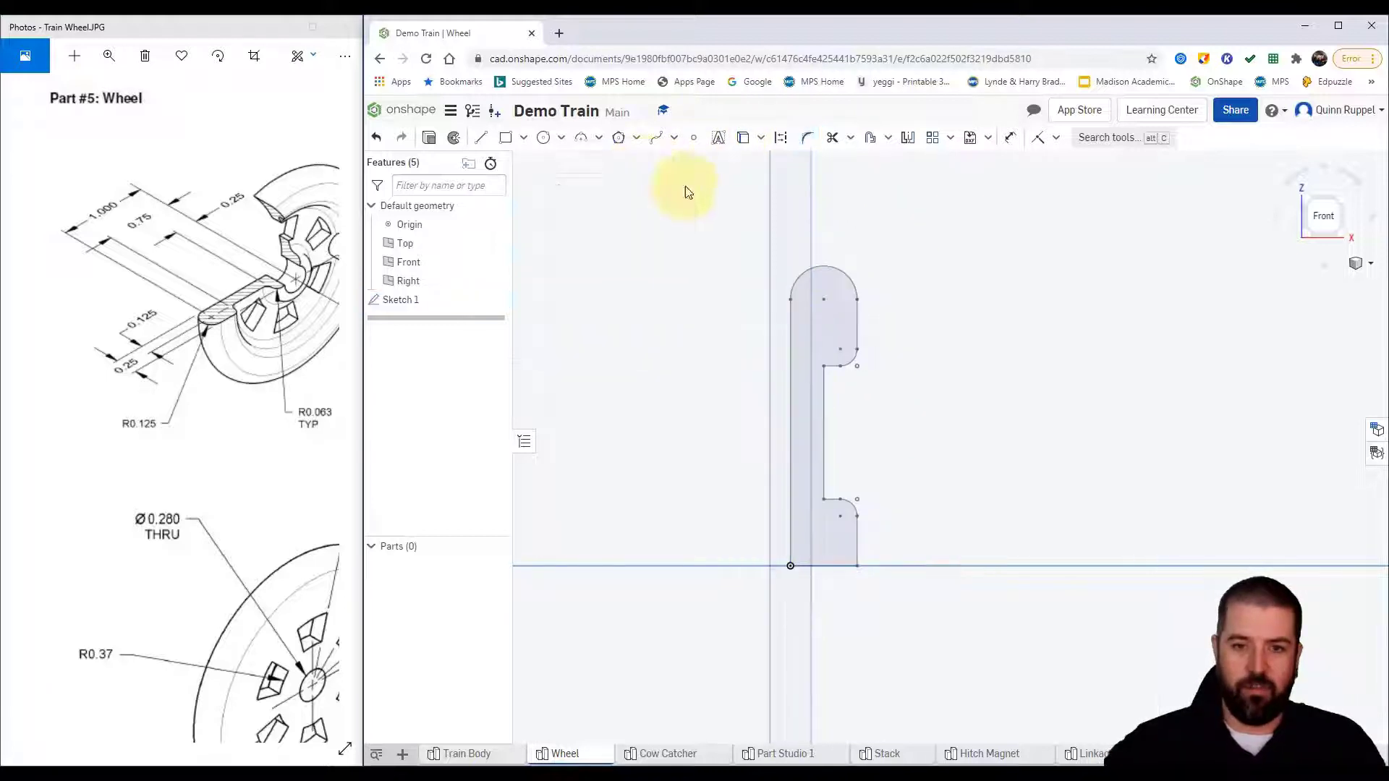
{"action": "left_click", "coordinate": [1362, 270]}
{"action": "left_click", "coordinate": [1273, 298]}
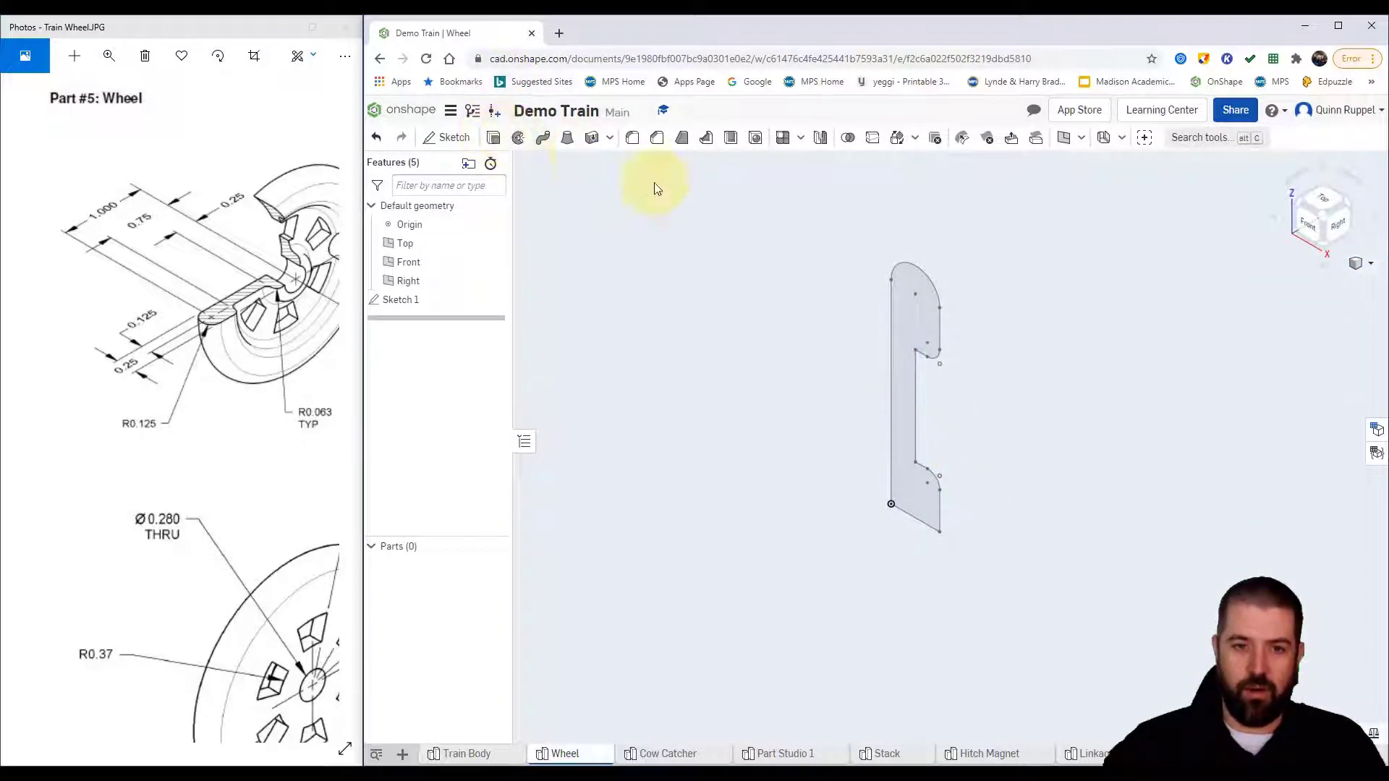
{"action": "left_click", "coordinate": [516, 140]}
{"action": "left_click", "coordinate": [912, 323]}
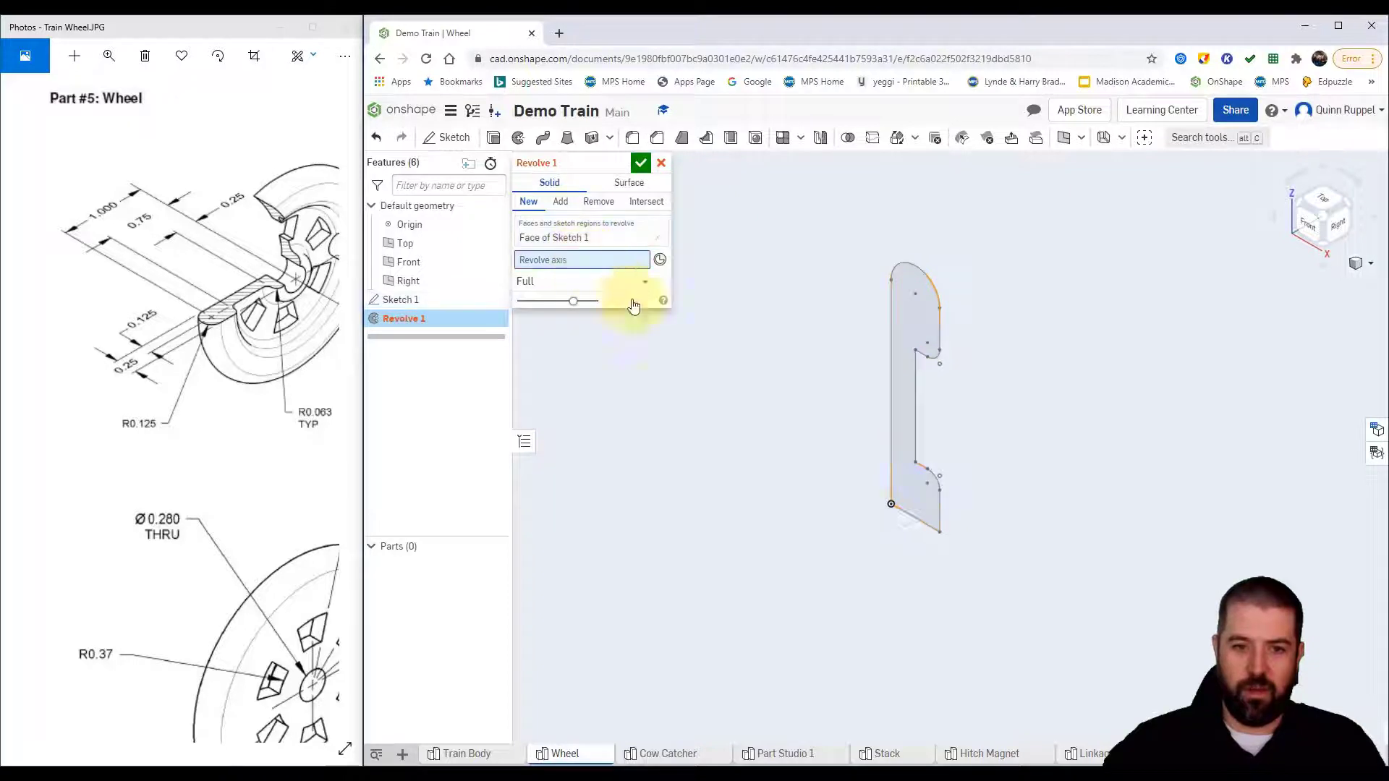
{"action": "left_click", "coordinate": [929, 527]}
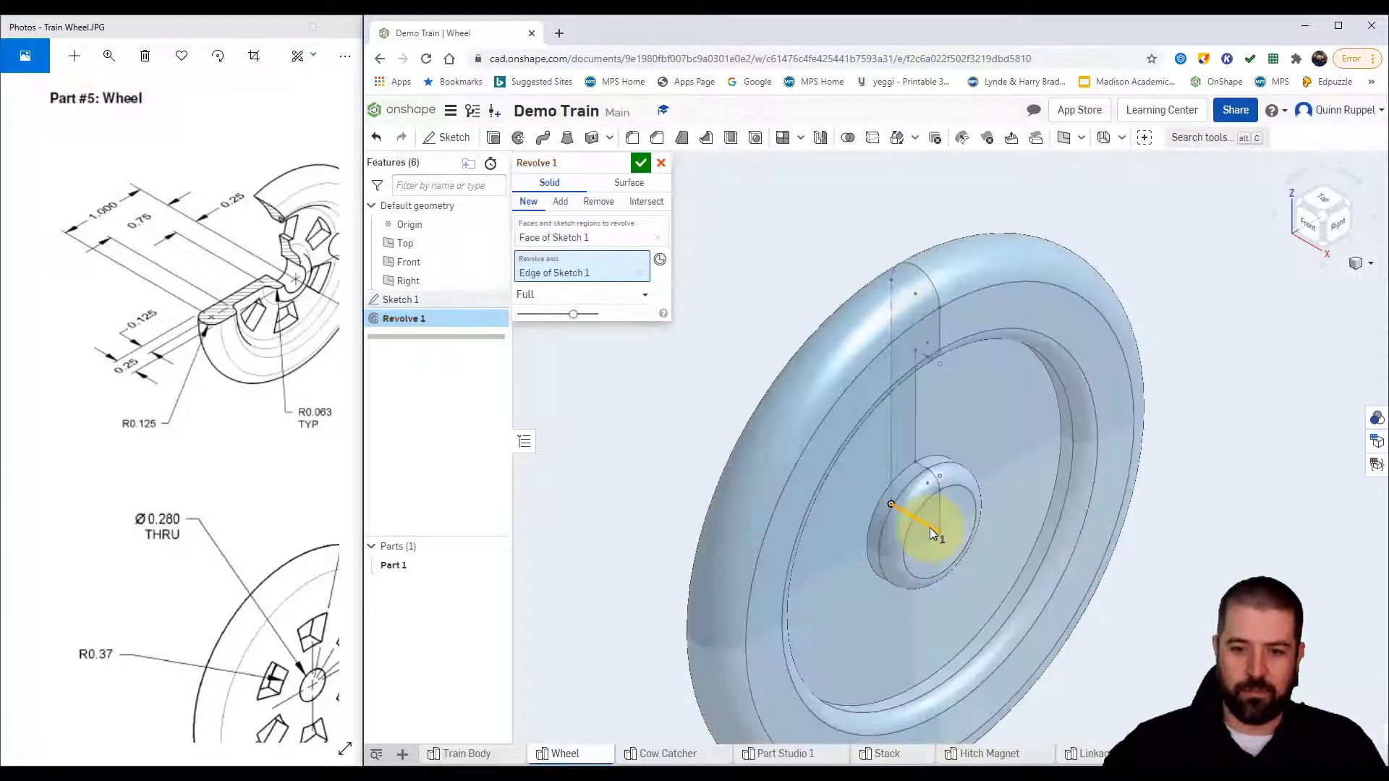
{"action": "left_click", "coordinate": [640, 162]}
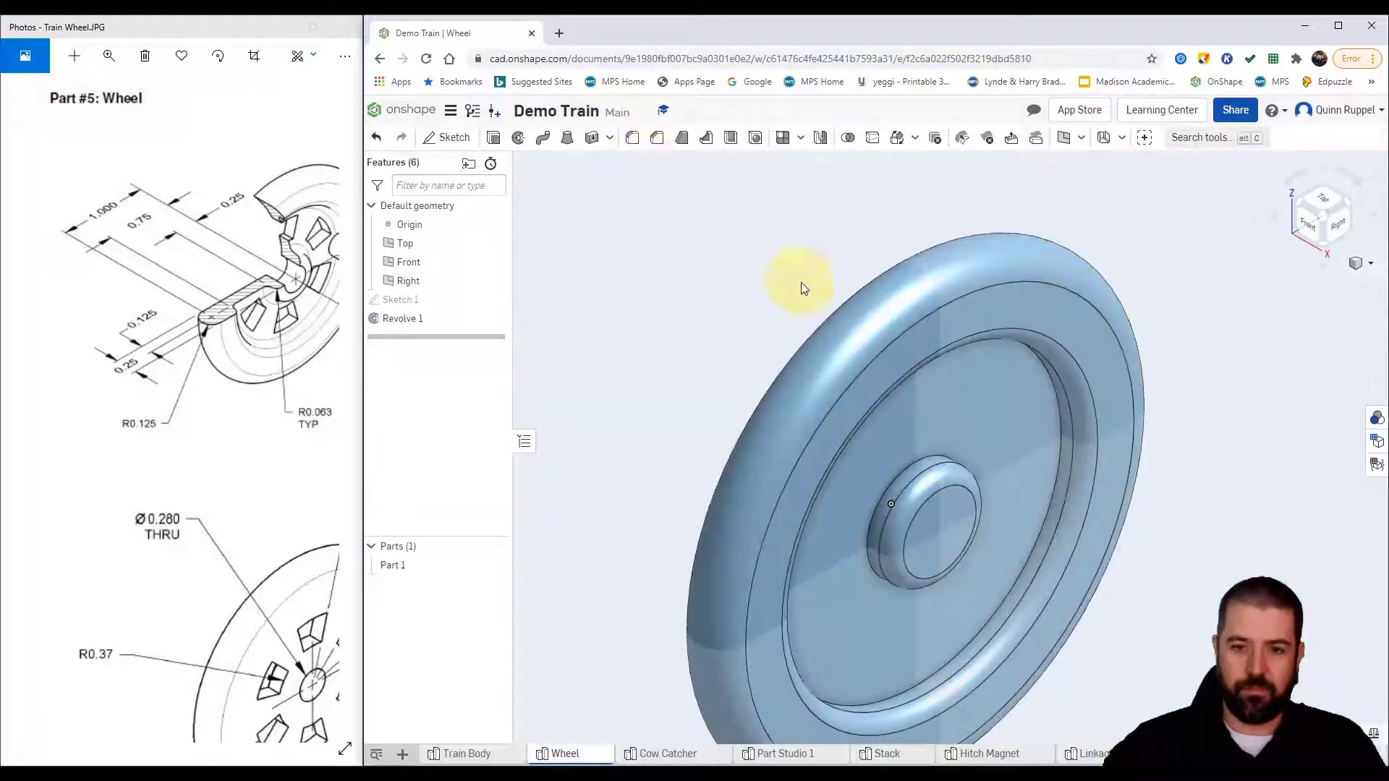
{"action": "middle_click_drag", "start_coordinate": [1013, 337], "coordinate": [988, 339]}
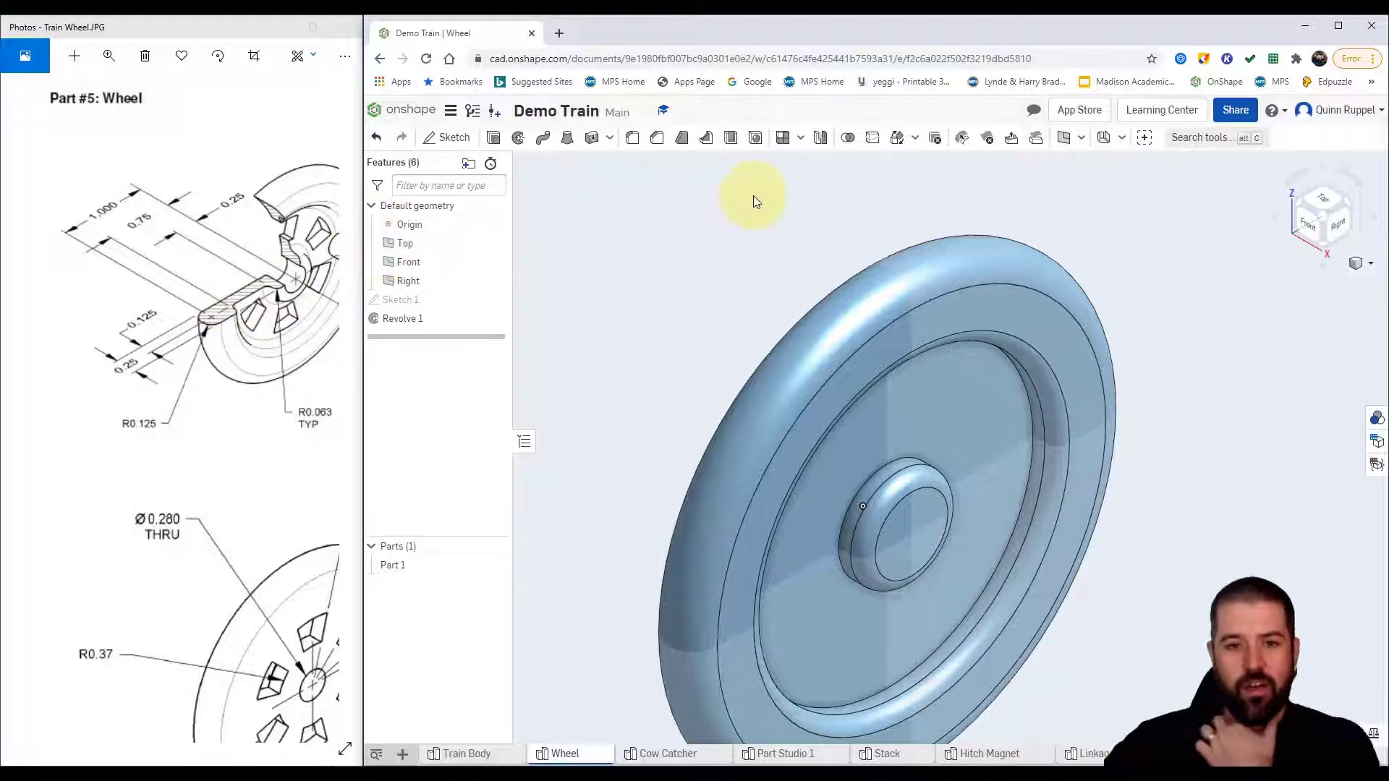
Step: Fillet the hub edge and the inner rim edge with a 0.063 in radius
{"action": "left_click", "coordinate": [632, 138]}
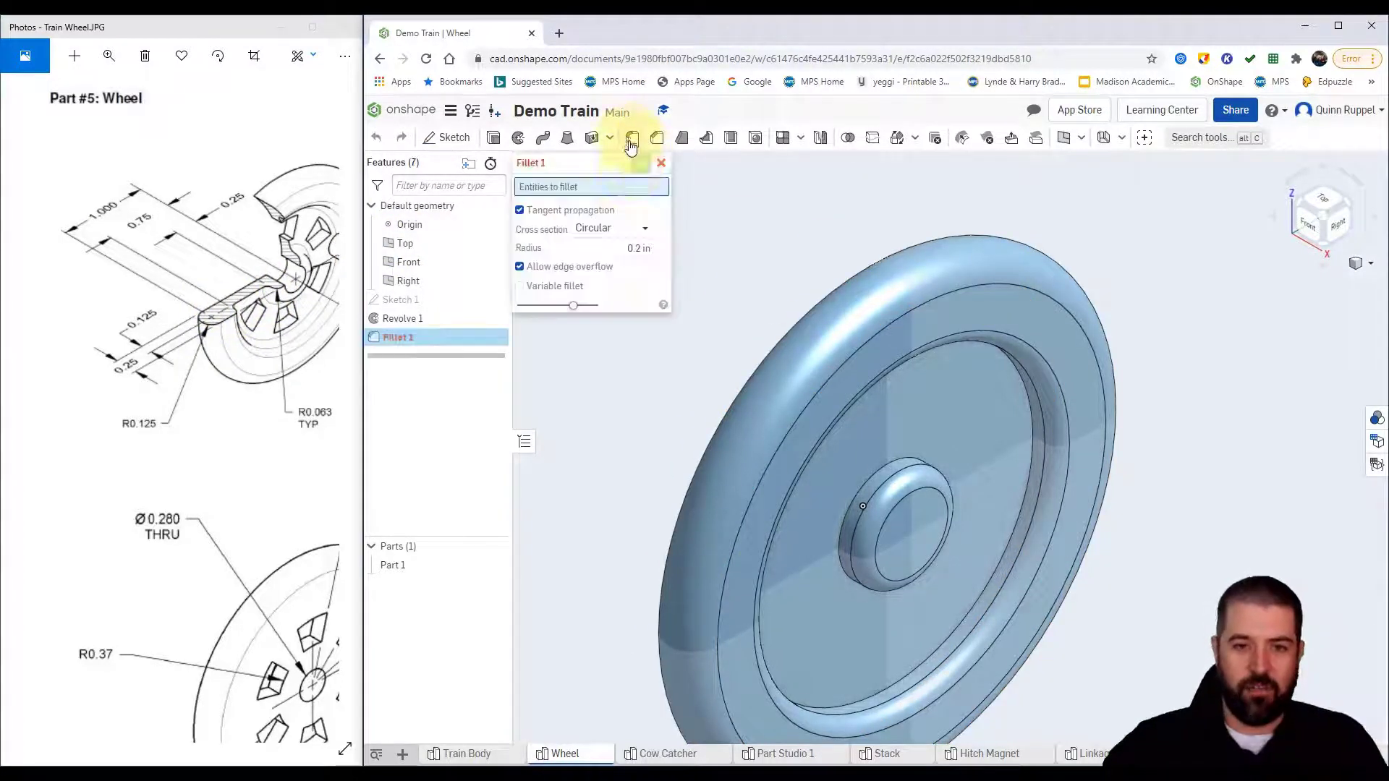
{"action": "left_click", "coordinate": [624, 246]}
{"action": "type", "text": ".063"}
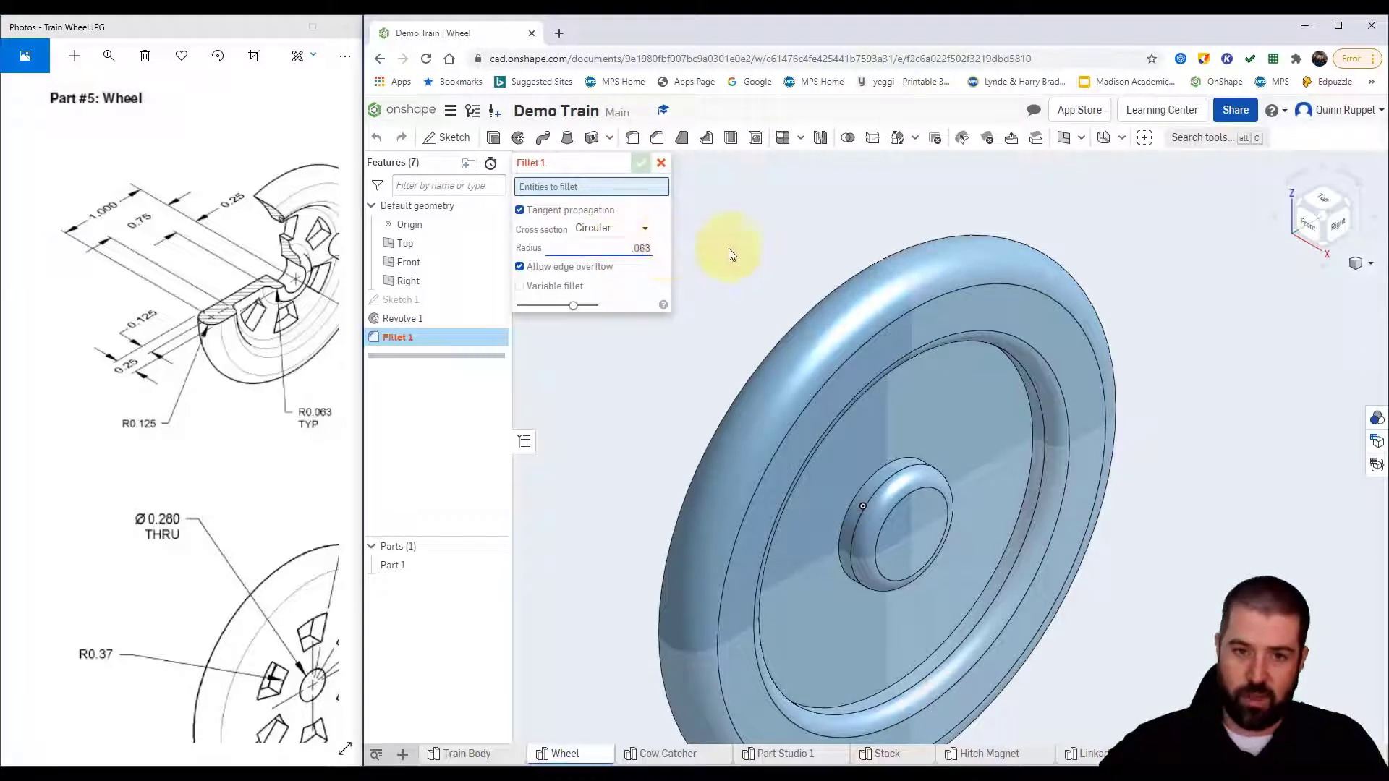
{"action": "left_click", "coordinate": [859, 487]}
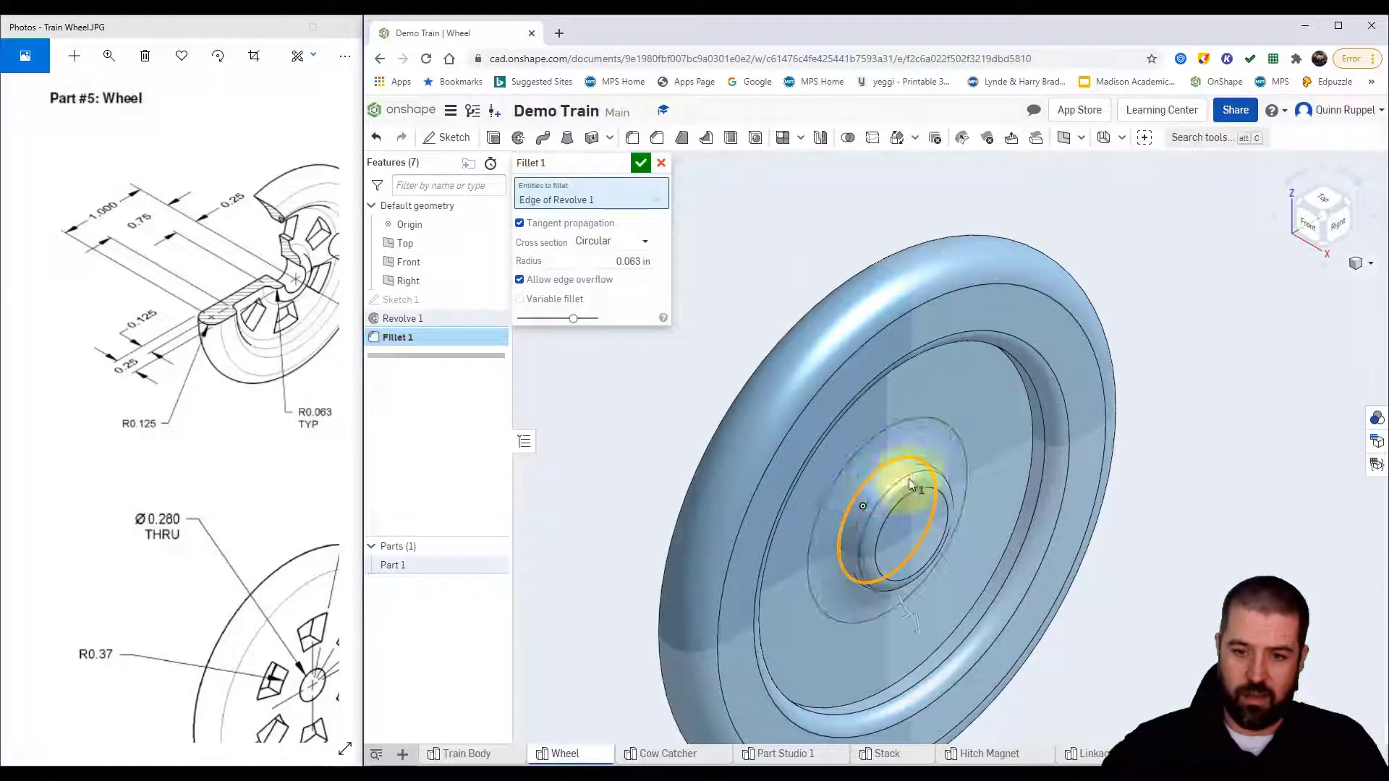
{"action": "left_click", "coordinate": [1026, 400]}
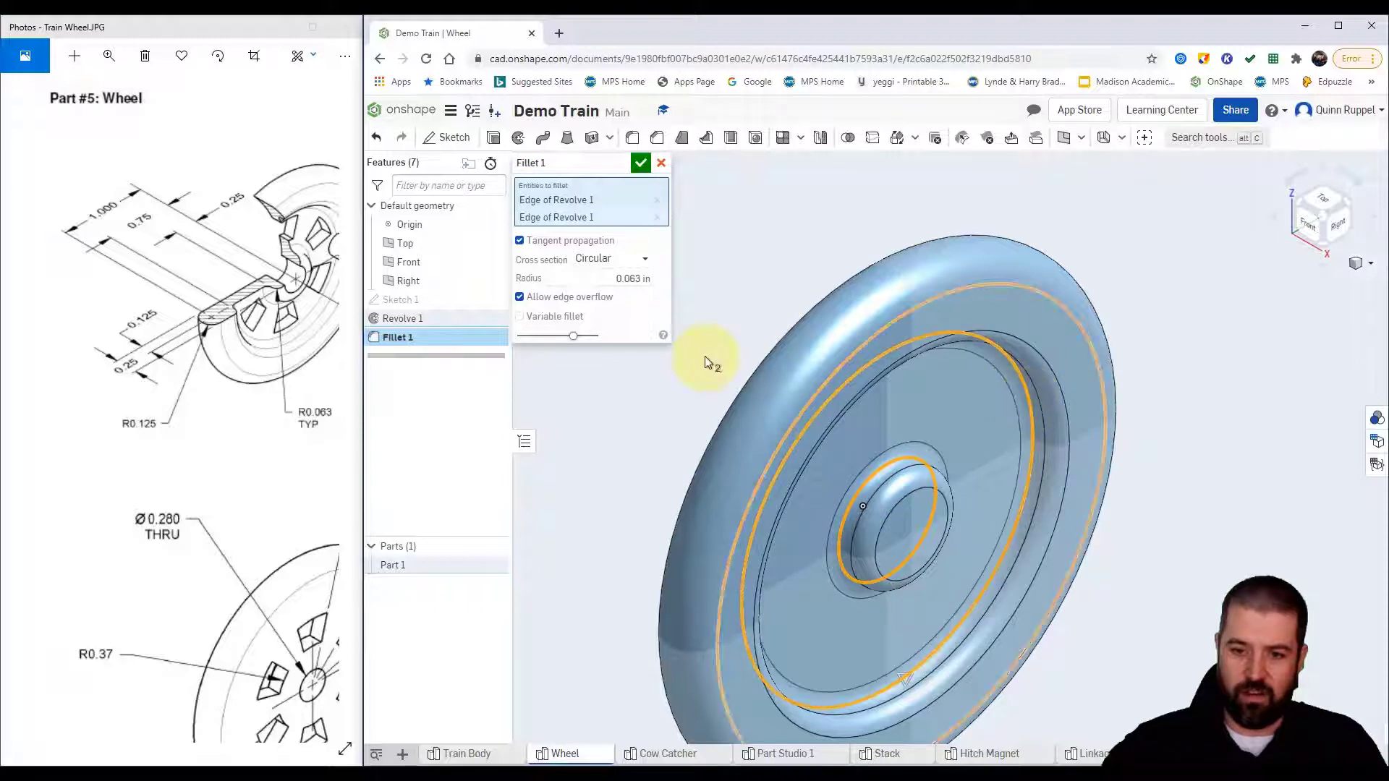
{"action": "left_click", "coordinate": [640, 164]}
{"action": "right_click_drag", "start_coordinate": [969, 394], "coordinate": [939, 323]}
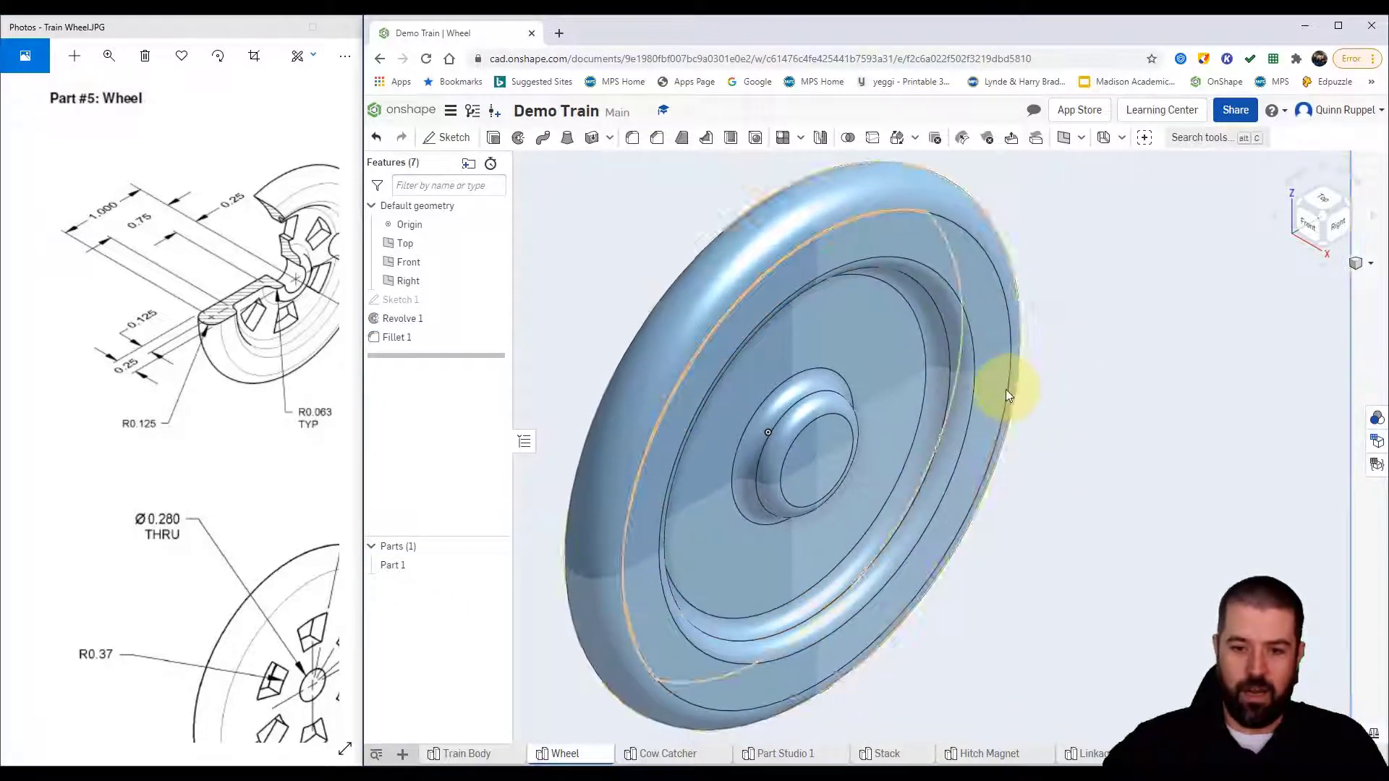
{"action": "mouse_move", "coordinate": [285, 298]}
{"action": "left_mouse_down"}
{"action": "mouse_move", "coordinate": [170, 311]}
{"action": "mouse_move", "coordinate": [182, 298]}
{"action": "left_mouse_up"}
{"action": "scroll", "coordinate": [214, 344], "scroll_direction": "down", "scroll_amount": 3}
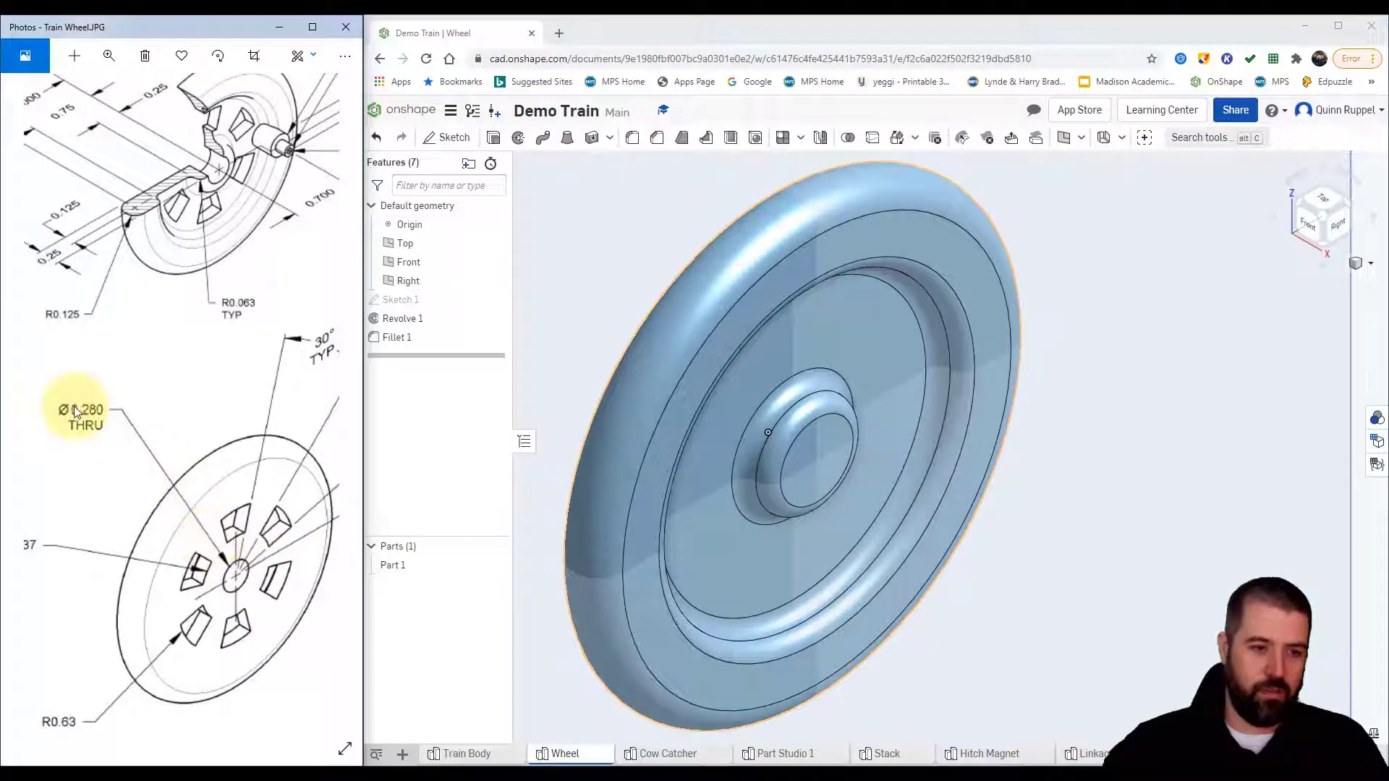
Step: Open Sketch 2 on the hub face and draw a Ø0.28 circle at the centre point
{"action": "left_click", "coordinate": [446, 137]}
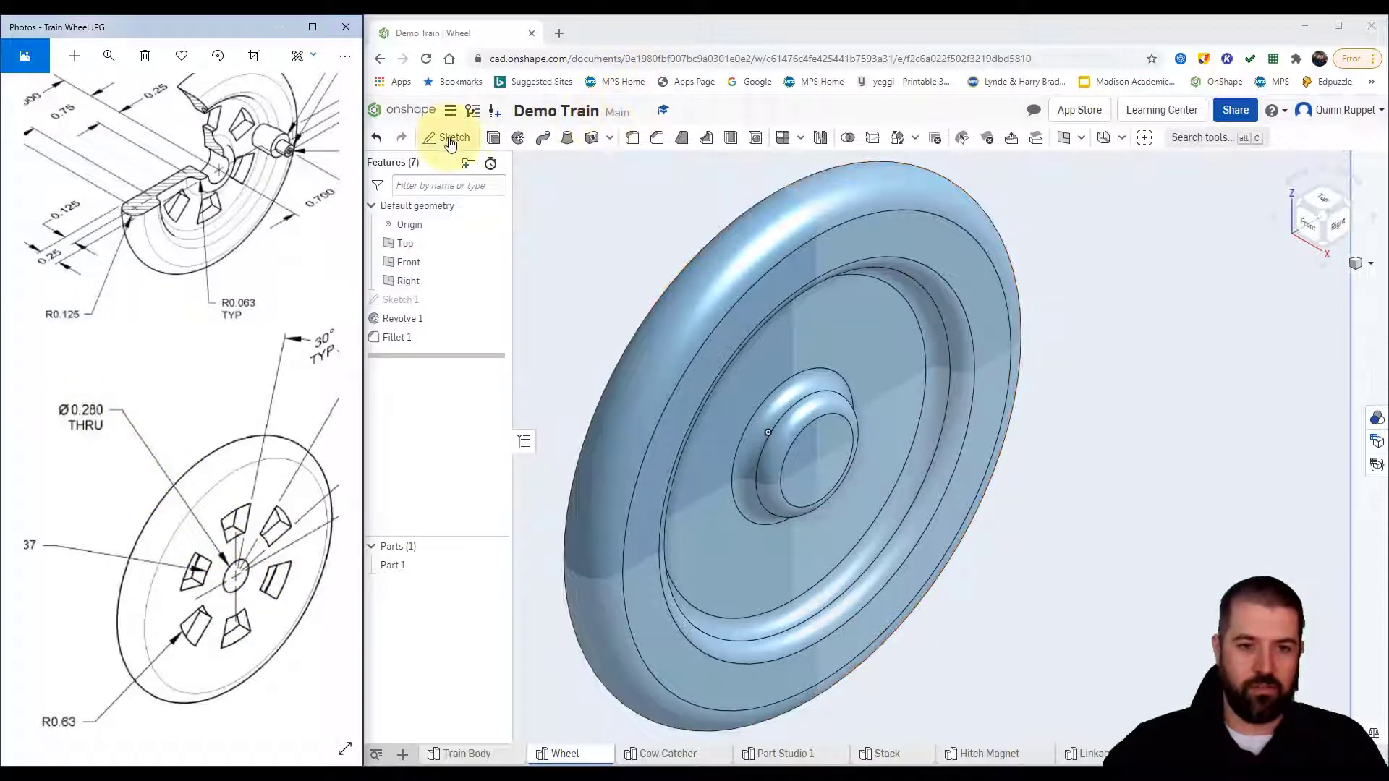
{"action": "left_click", "coordinate": [831, 469]}
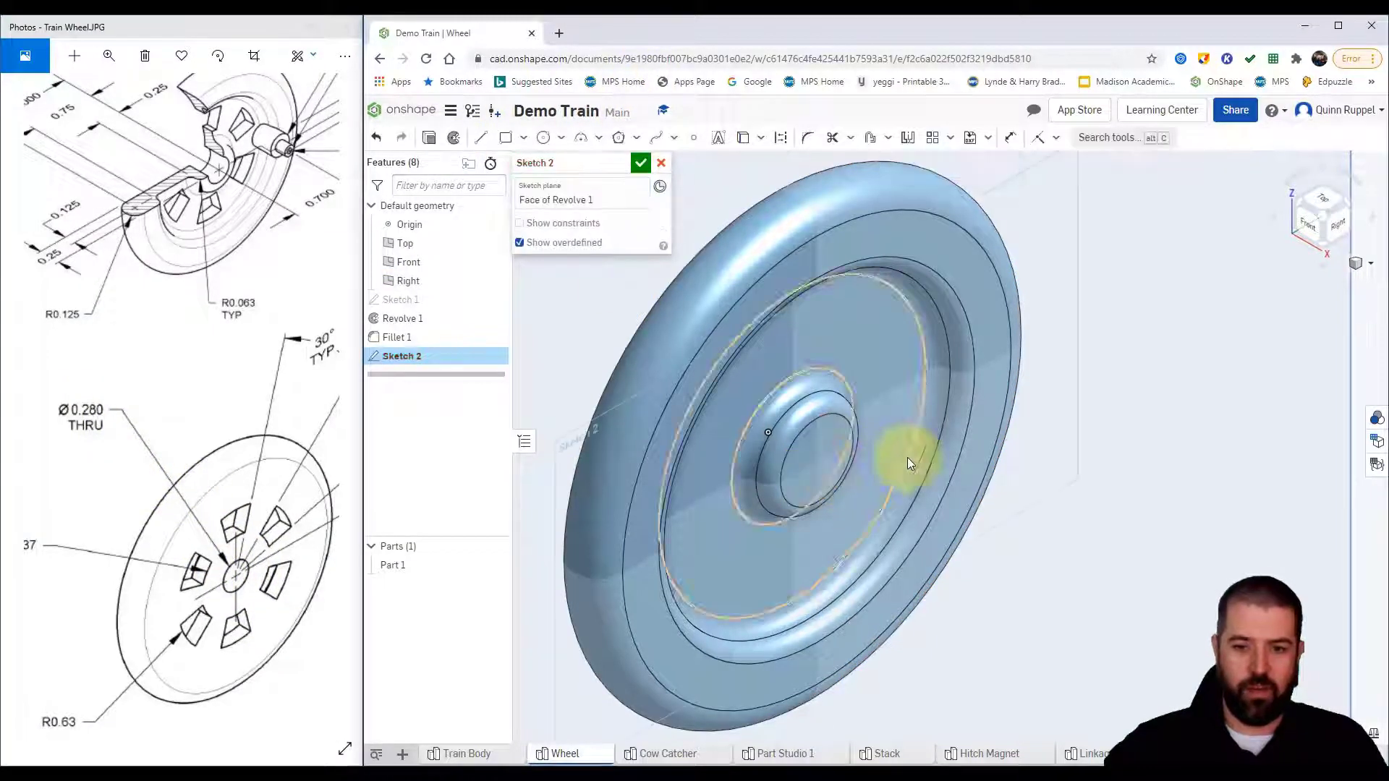
{"action": "left_click", "coordinate": [1344, 227]}
{"action": "scroll", "coordinate": [890, 535], "scroll_direction": "up", "scroll_amount": 5}
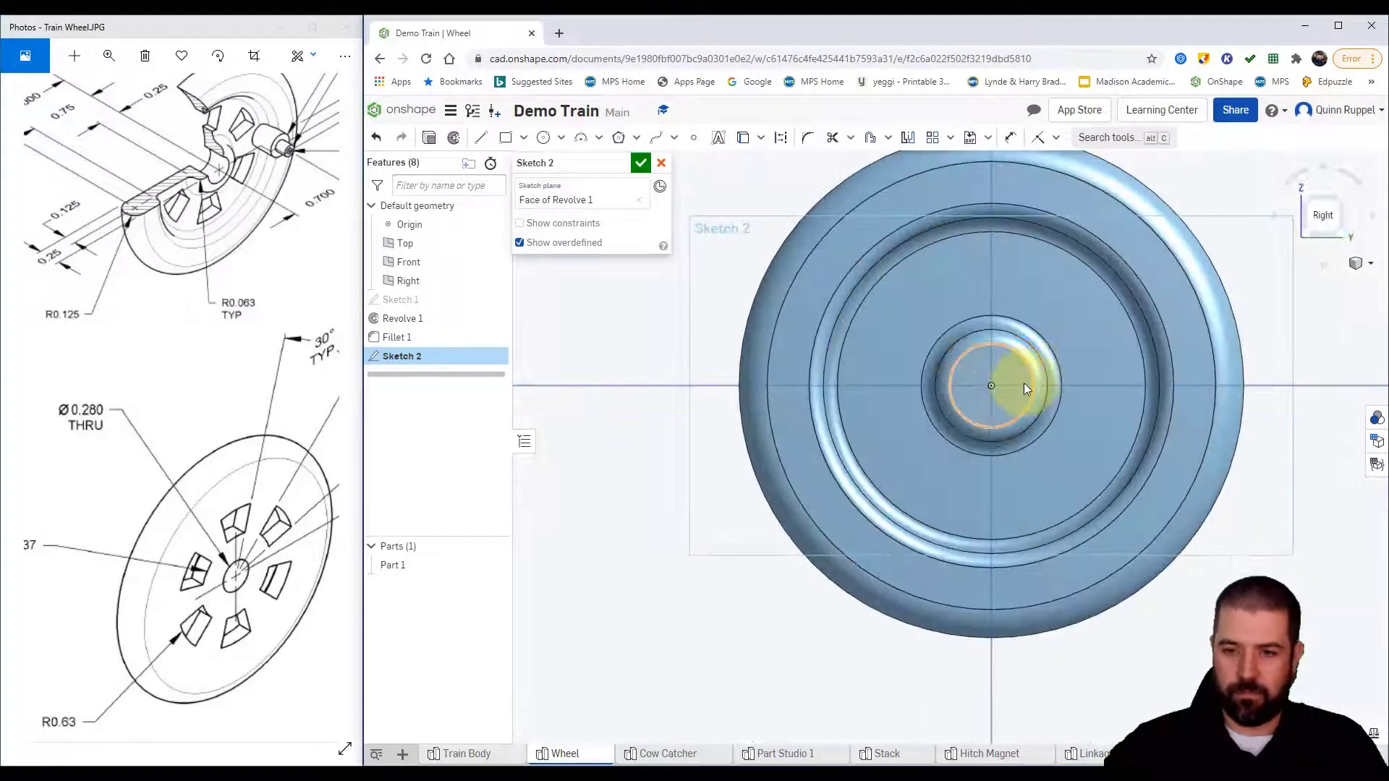
{"action": "left_click", "coordinate": [543, 137]}
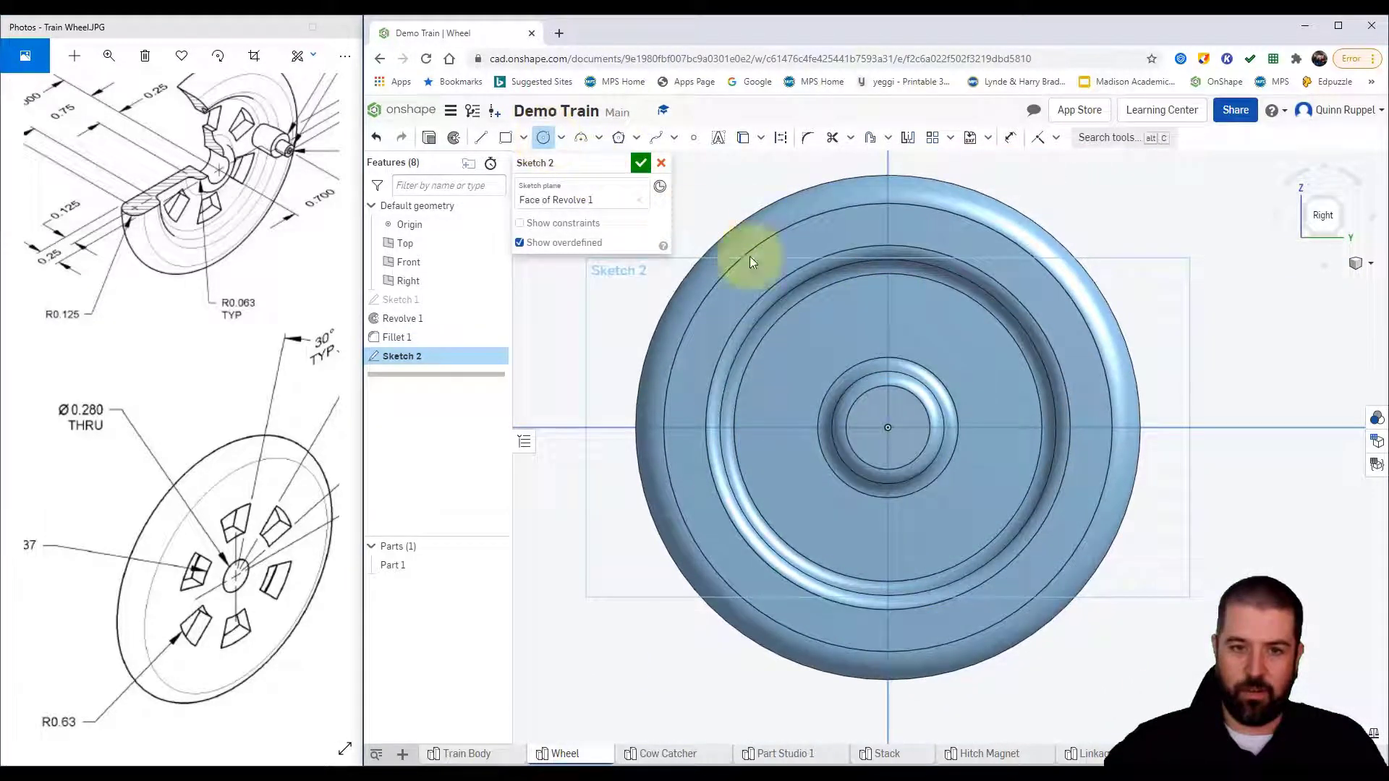
{"action": "left_click", "coordinate": [888, 428]}
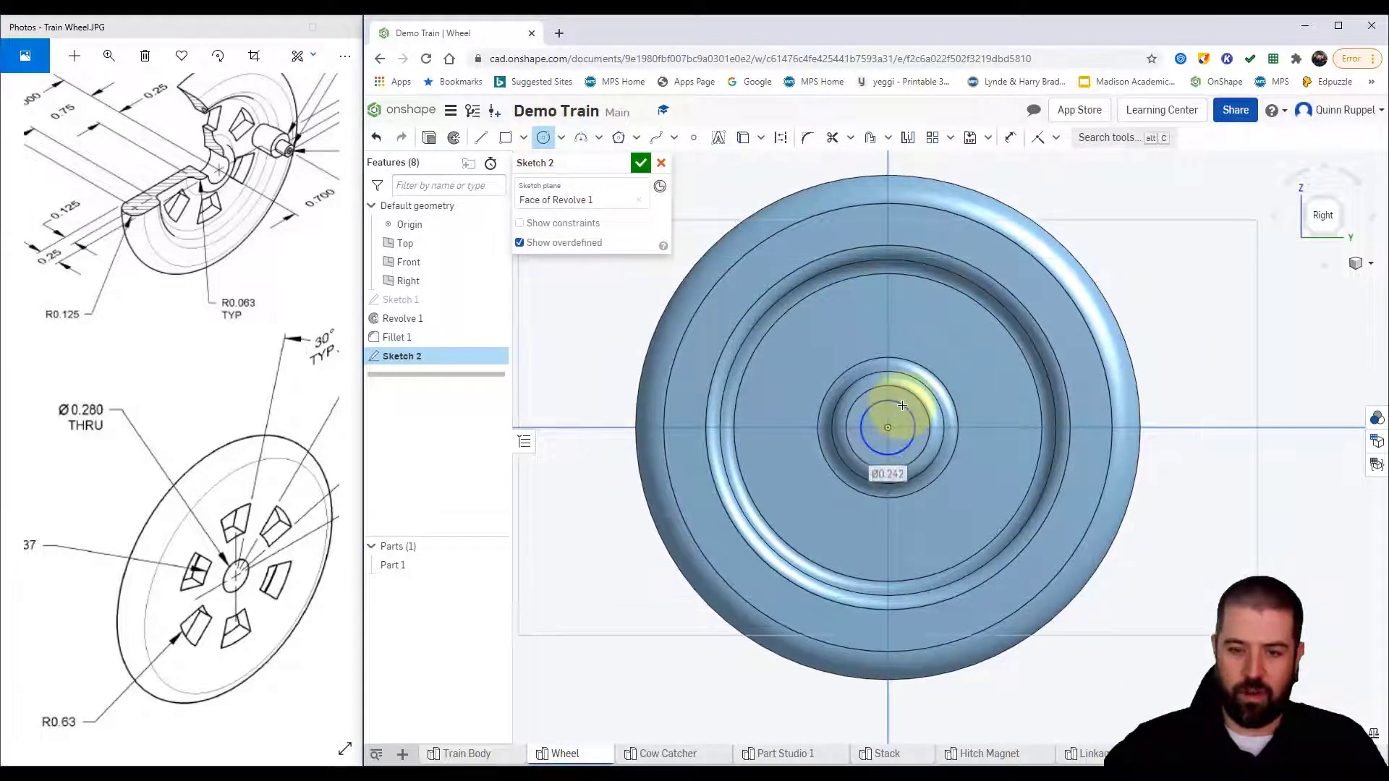
{"action": "key", "text": "Tab"}
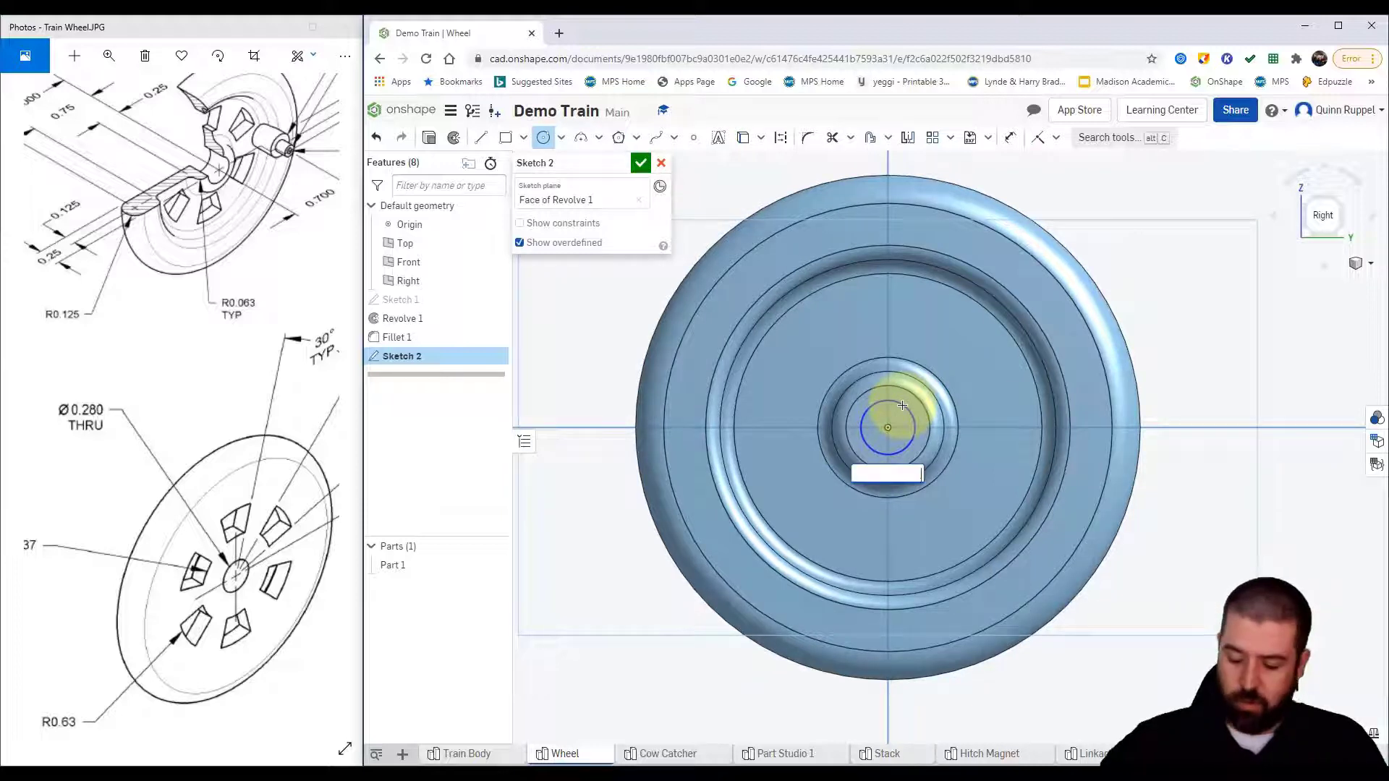
{"action": "type", "text": ".28"}
{"action": "key", "text": "Return"}
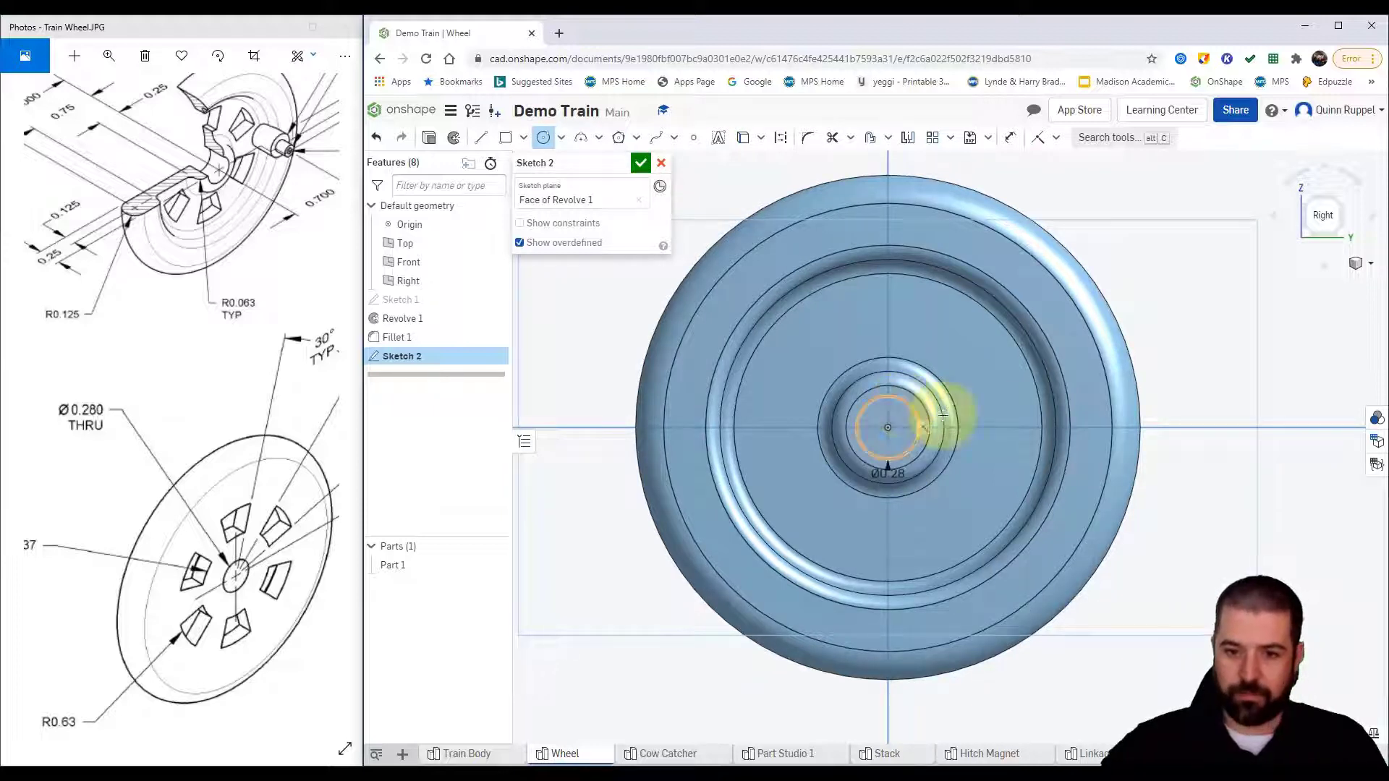
Step: Extrude the Ø0.28 circle with Remove to cut a through hole, then orbit to inspect it
{"action": "left_click", "coordinate": [640, 163]}
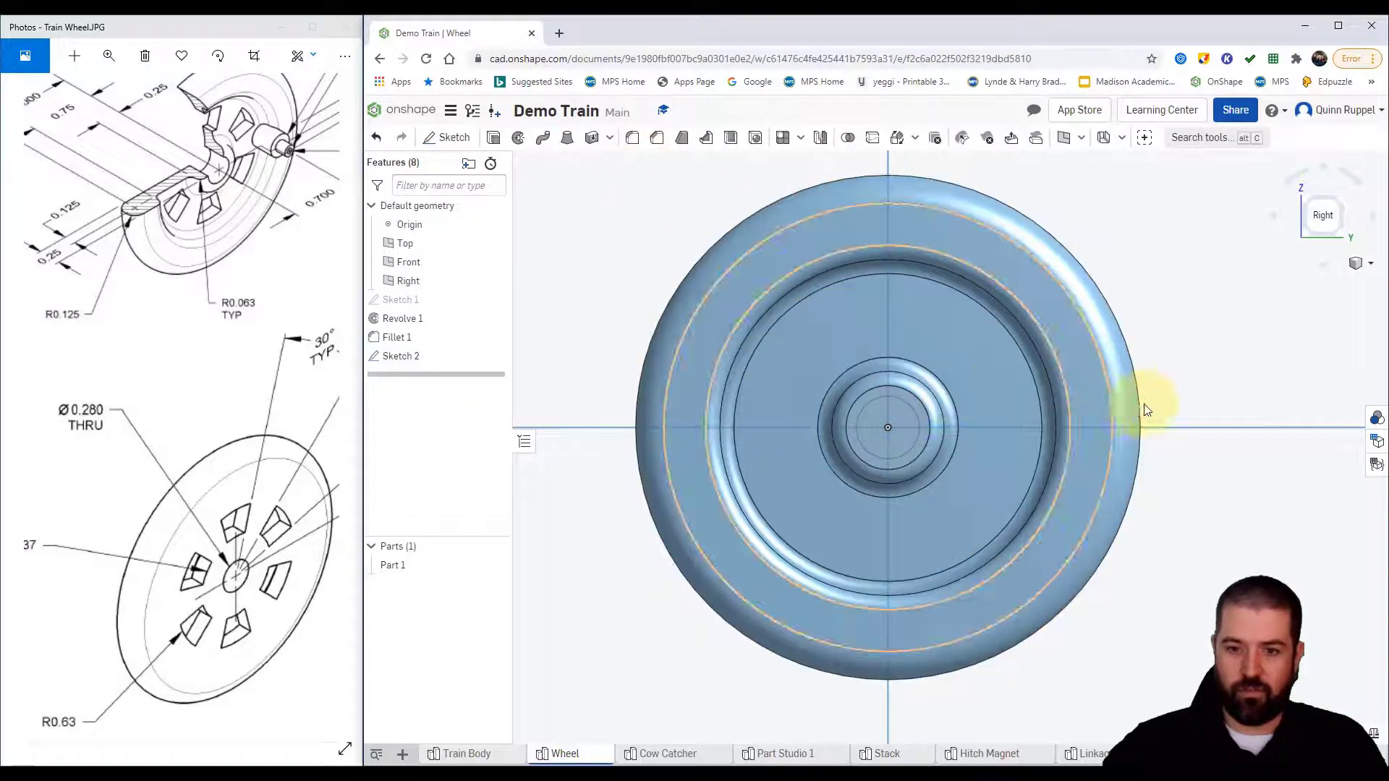
{"action": "right_click_drag", "start_coordinate": [1156, 398], "coordinate": [1184, 403]}
{"action": "left_click", "coordinate": [493, 137]}
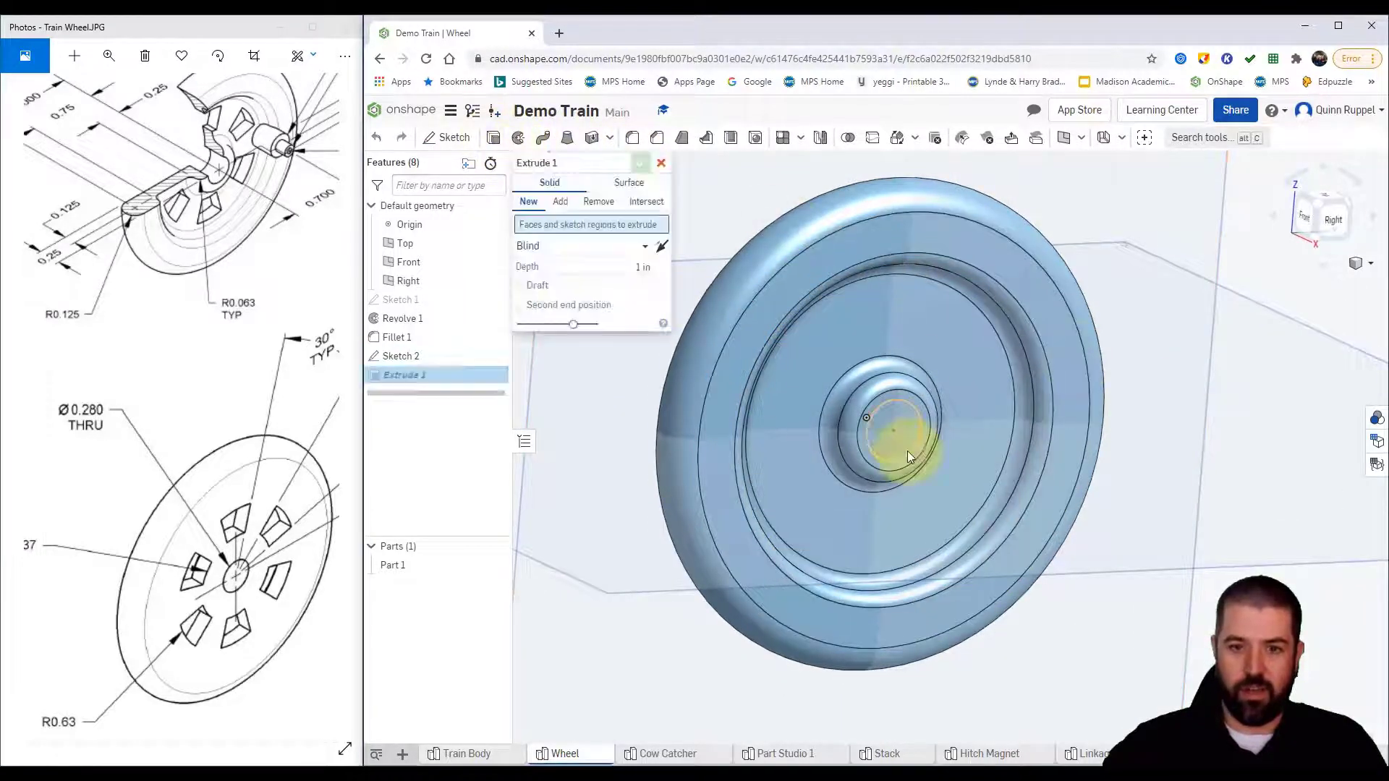
{"action": "left_click", "coordinate": [893, 431]}
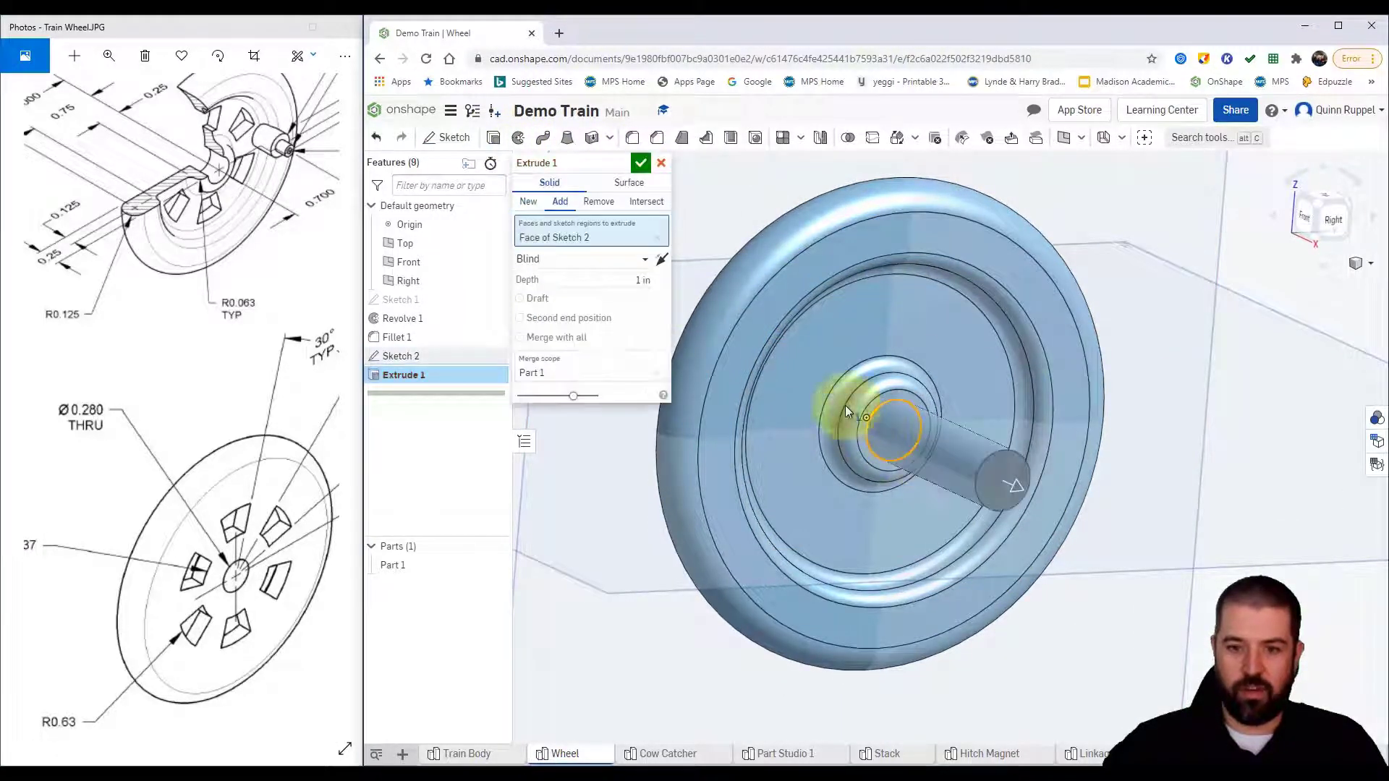
{"action": "left_click", "coordinate": [598, 201]}
{"action": "left_click", "coordinate": [640, 163]}
{"action": "right_click_drag", "start_coordinate": [1034, 425], "coordinate": [1001, 414]}
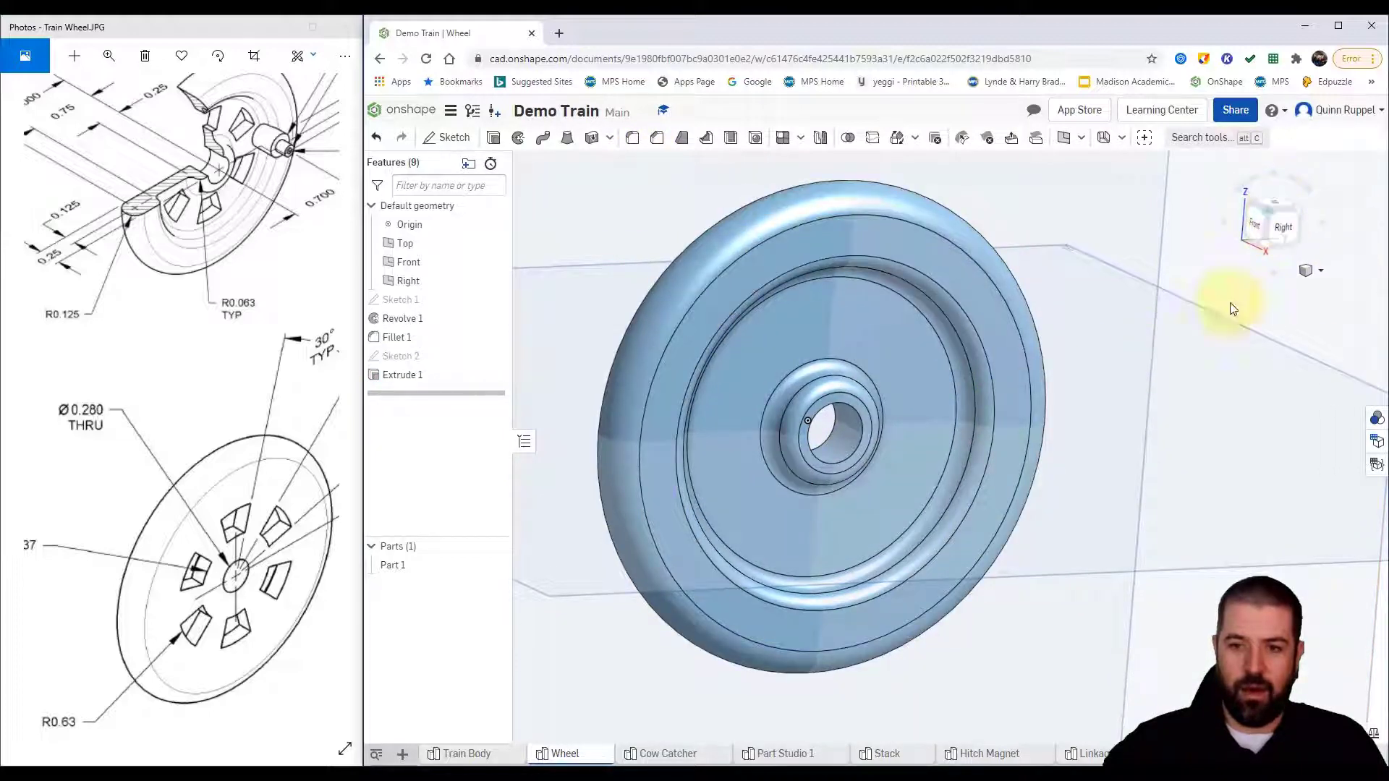
{"action": "mouse_move", "coordinate": [1132, 428]}
{"action": "right_mouse_down"}
{"action": "mouse_move", "coordinate": [1044, 486]}
{"action": "mouse_move", "coordinate": [994, 484]}
{"action": "mouse_move", "coordinate": [1023, 496]}
{"action": "right_mouse_up"}
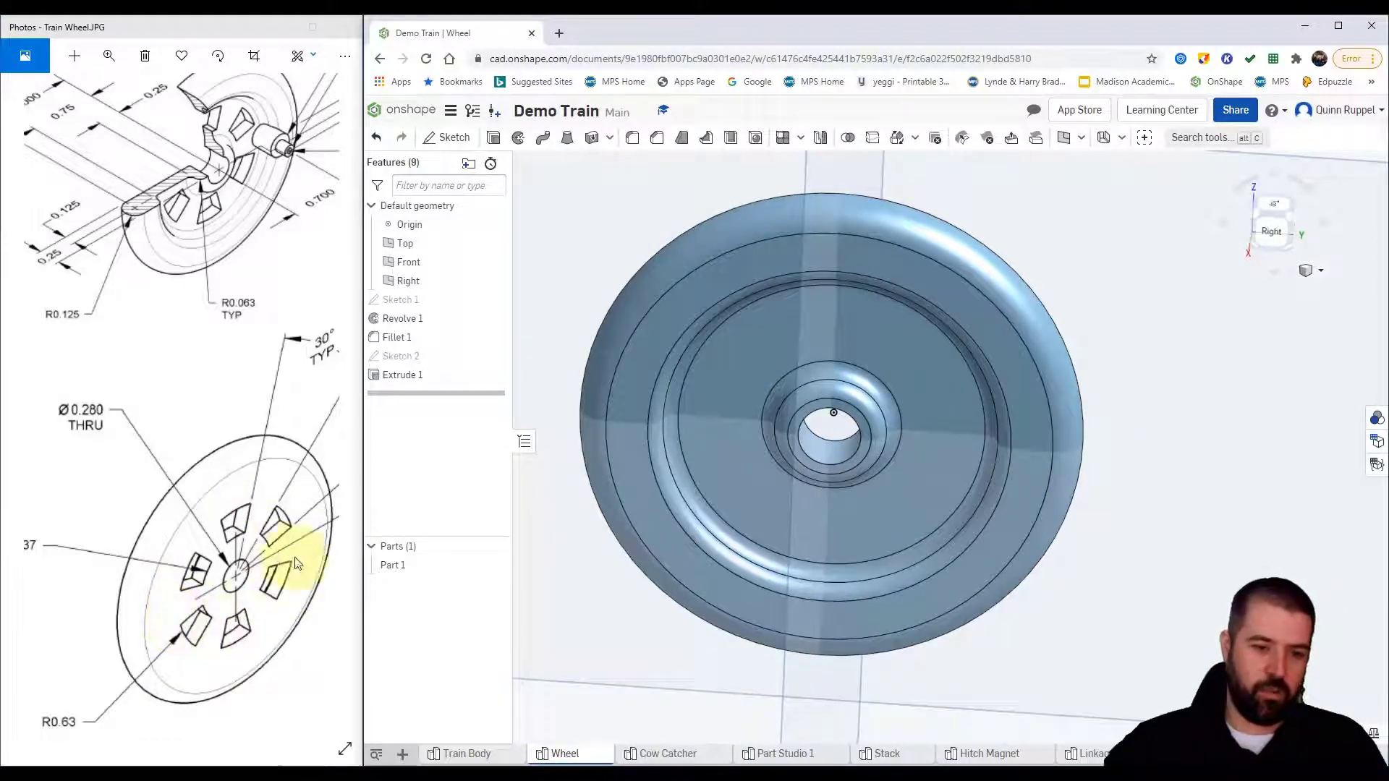
Step: Open Sketch 3 on the wheel's flat Revolve 1 face and view it face-on, zoomed in
{"action": "right_click_drag", "start_coordinate": [1311, 449], "coordinate": [1157, 536]}
{"action": "left_click", "coordinate": [844, 359]}
{"action": "left_click", "coordinate": [447, 137]}
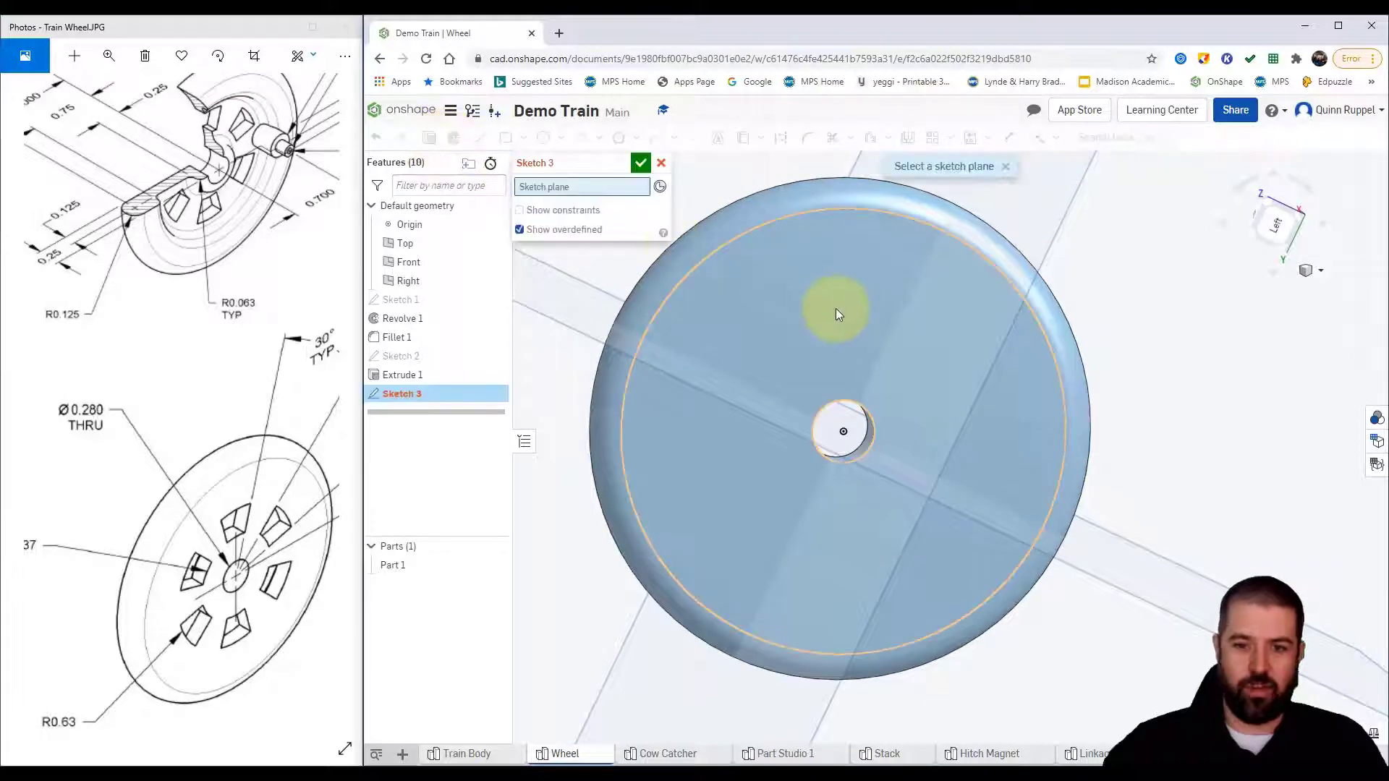
{"action": "left_click", "coordinate": [1271, 226]}
{"action": "scroll", "coordinate": [986, 431], "scroll_direction": "up", "scroll_amount": 4}
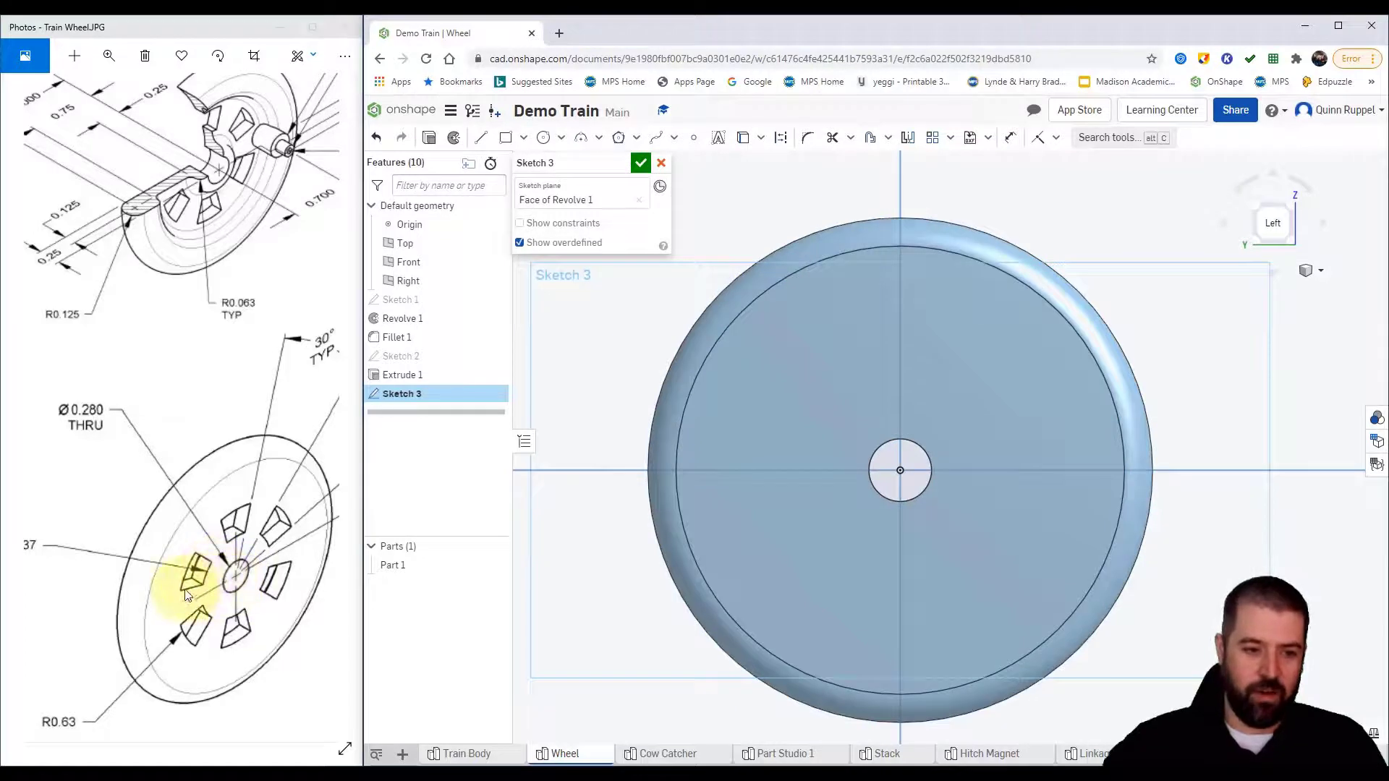
{"action": "mouse_move", "coordinate": [106, 579]}
{"action": "left_mouse_down"}
{"action": "mouse_move", "coordinate": [140, 558]}
{"action": "mouse_move", "coordinate": [231, 569]}
{"action": "left_mouse_up"}
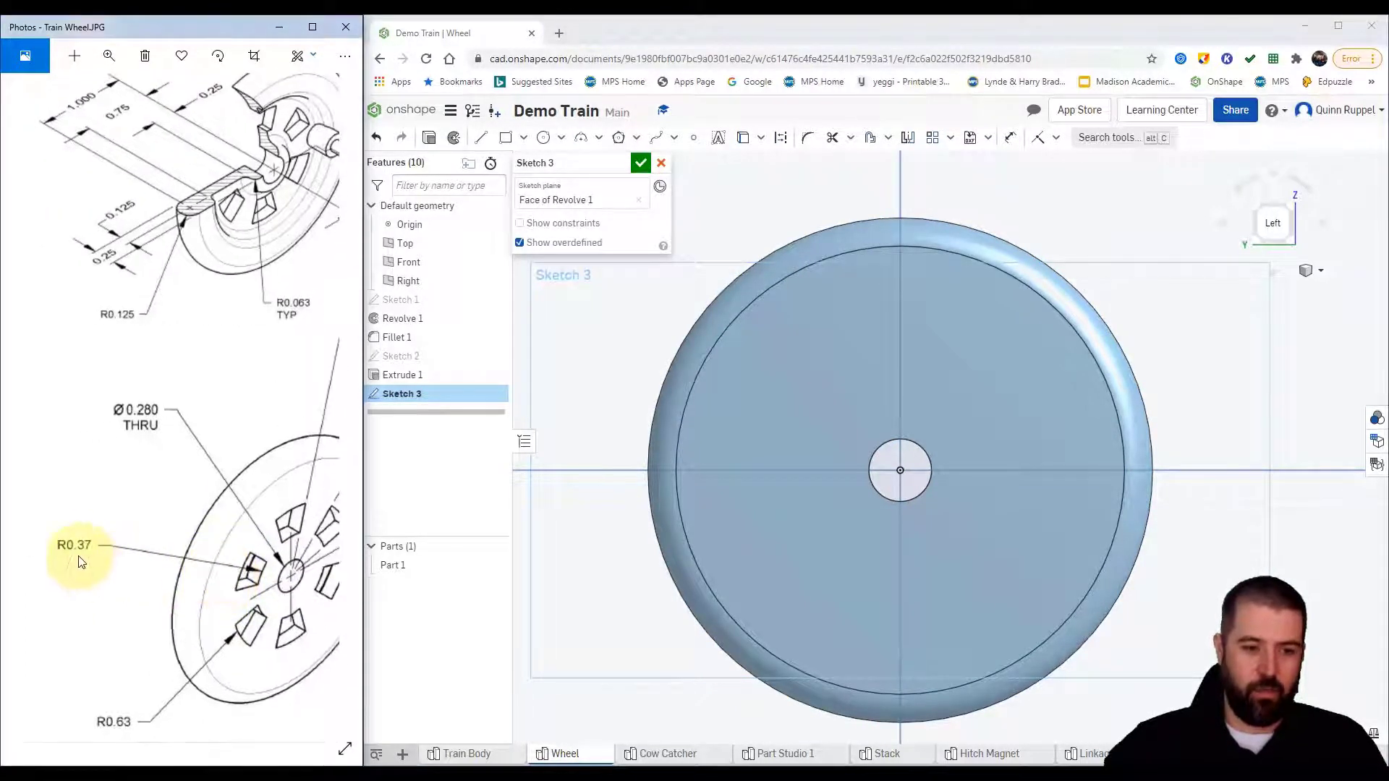
{"action": "left_click_drag", "start_coordinate": [295, 560], "coordinate": [241, 551]}
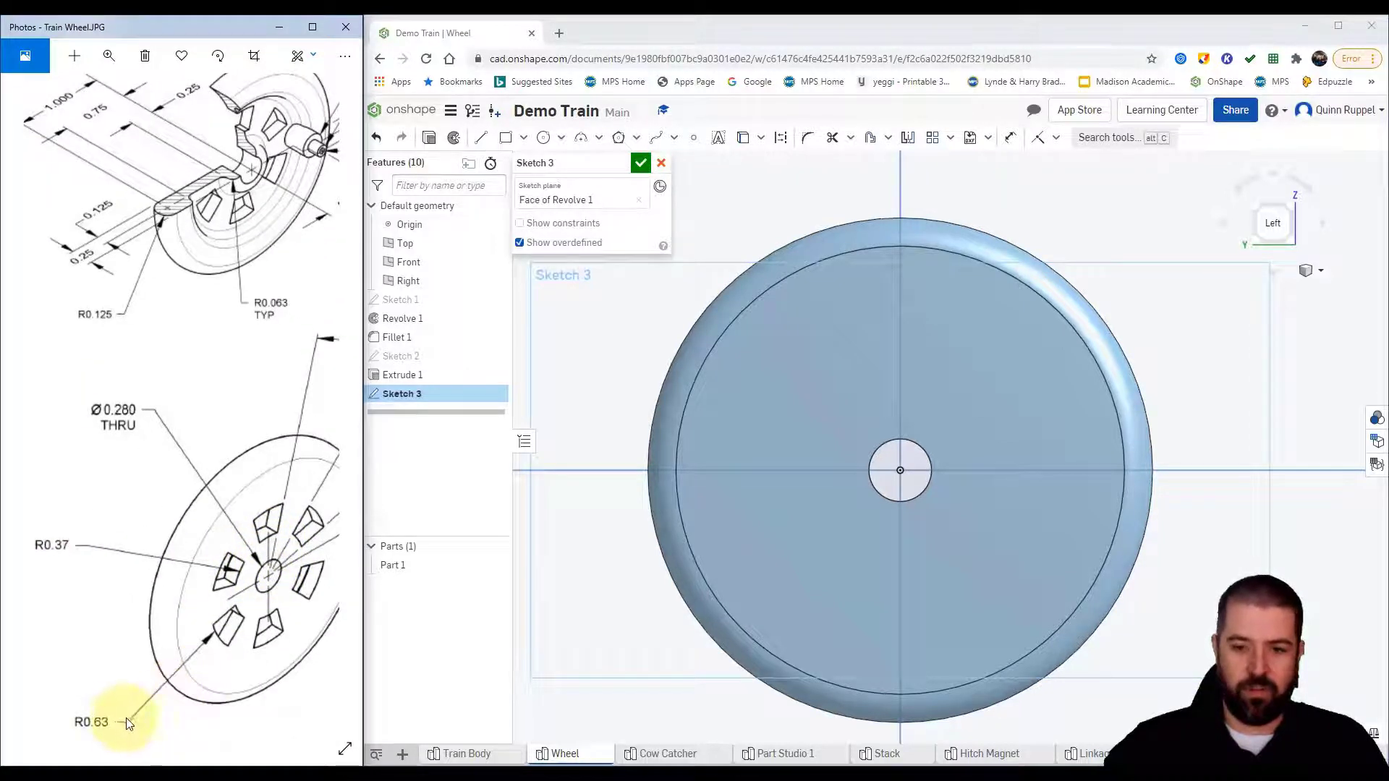
Step: Draw two circles at the wheel centre with diameters 0.74 and 1.26
{"action": "left_click", "coordinate": [544, 140]}
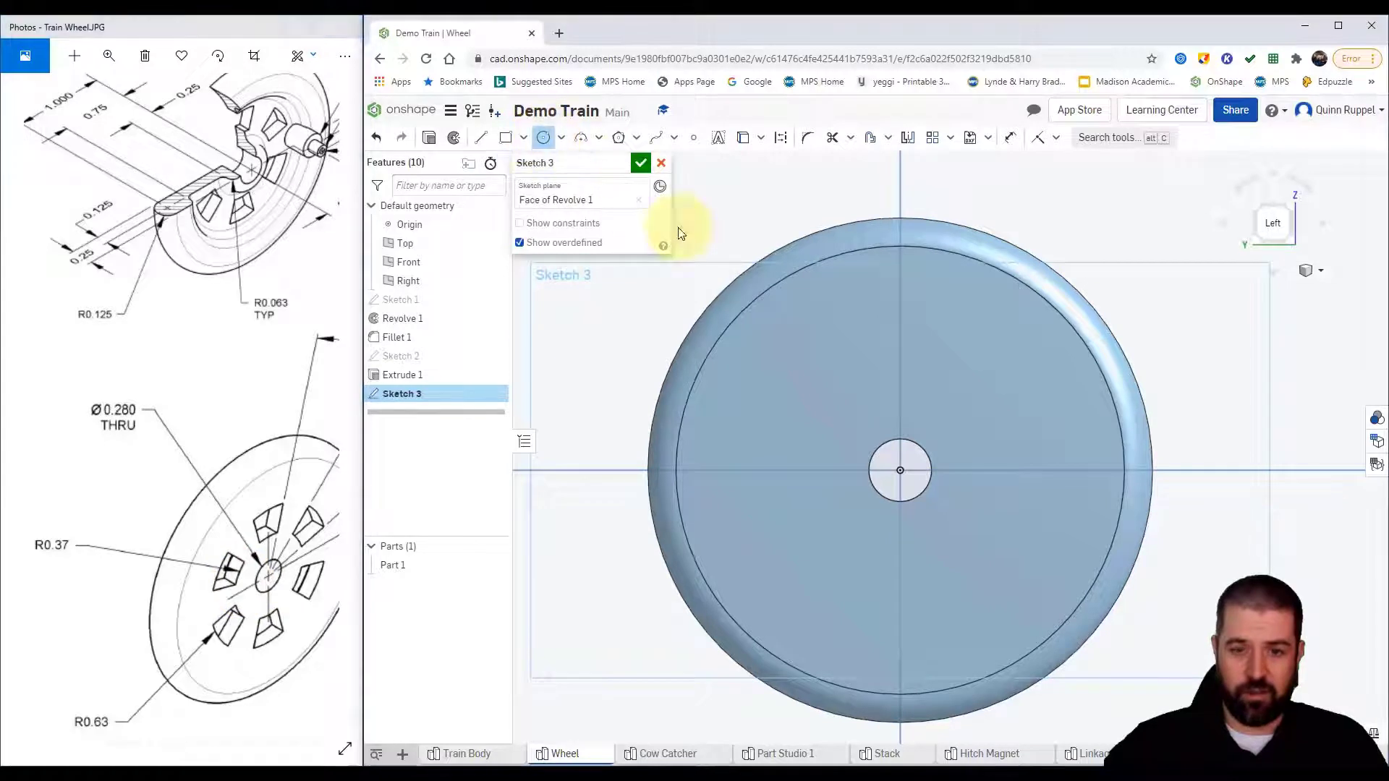
{"action": "left_click", "coordinate": [900, 472]}
{"action": "left_click", "coordinate": [920, 354]}
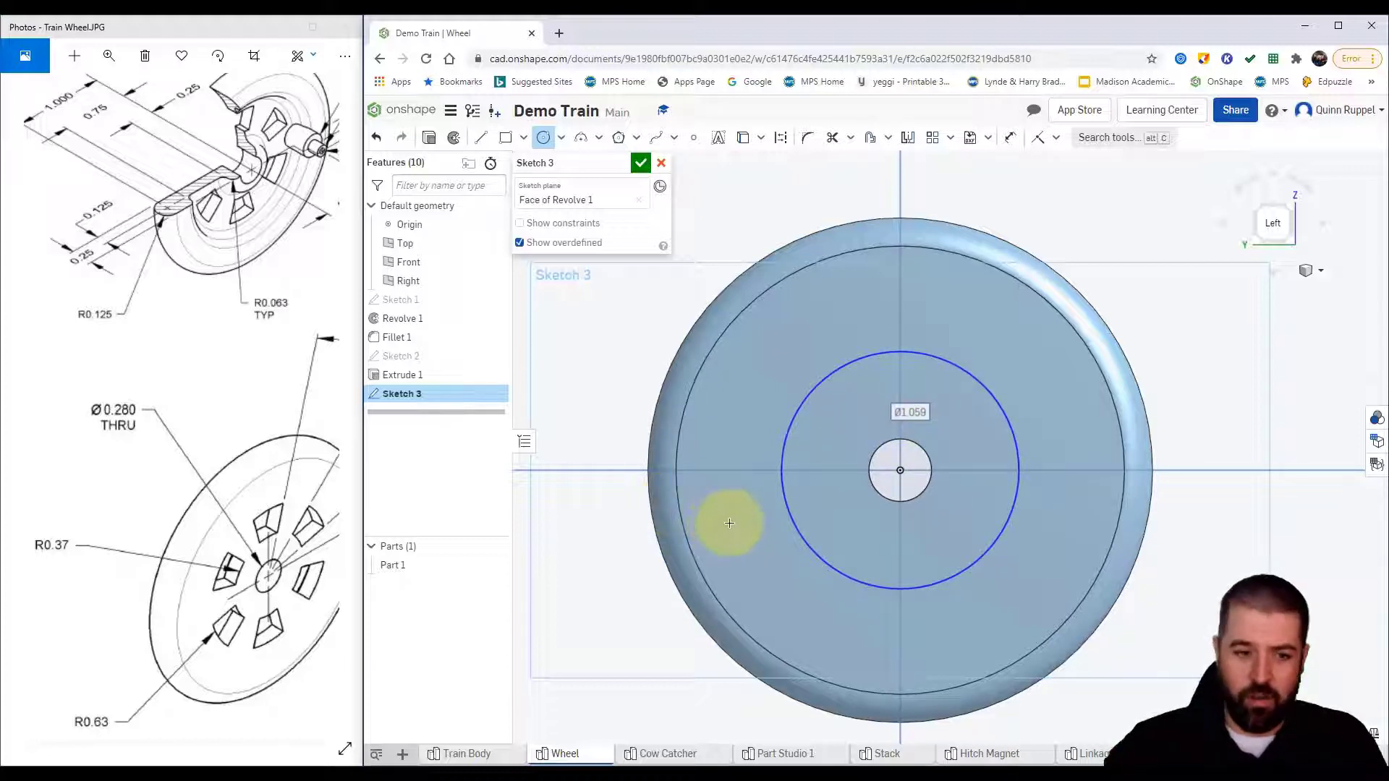
{"action": "type", "text": ".37*2"}
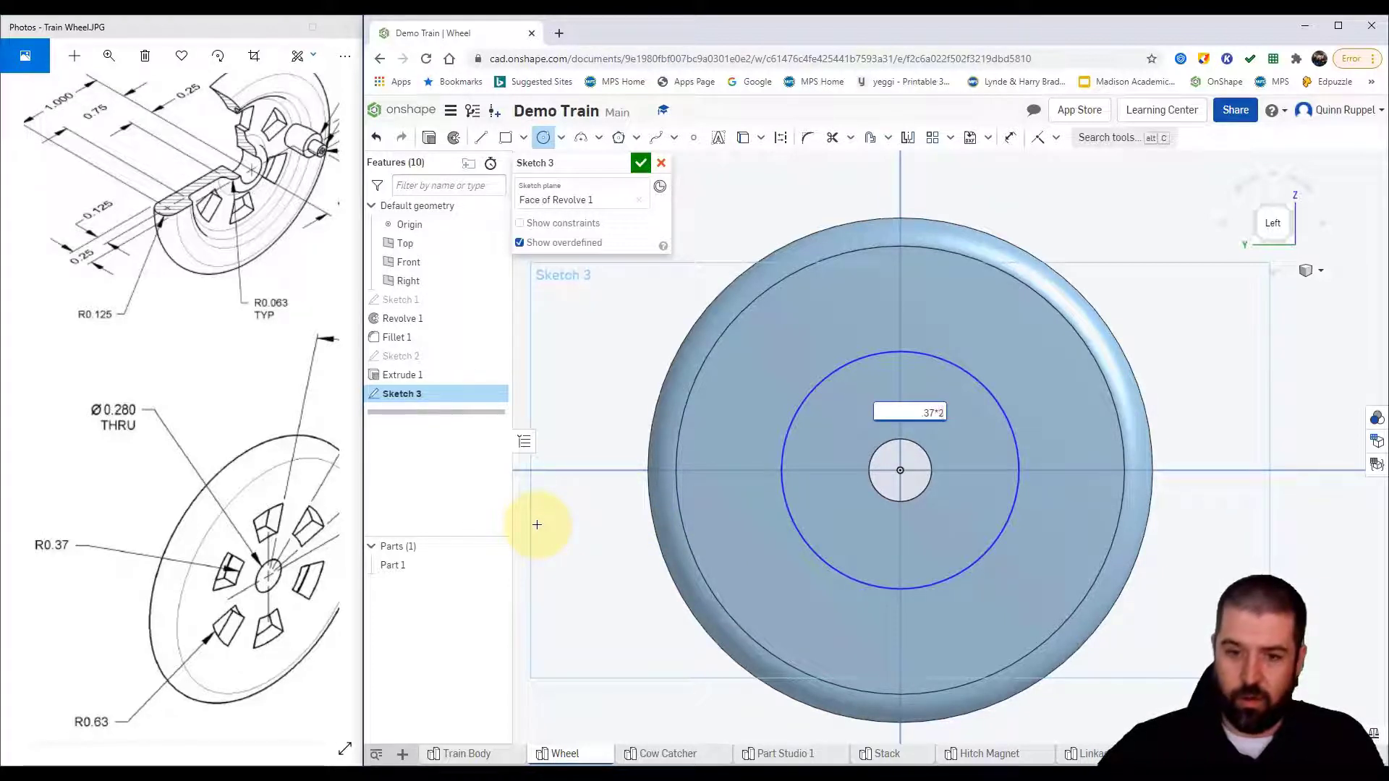
{"action": "key", "text": "Return"}
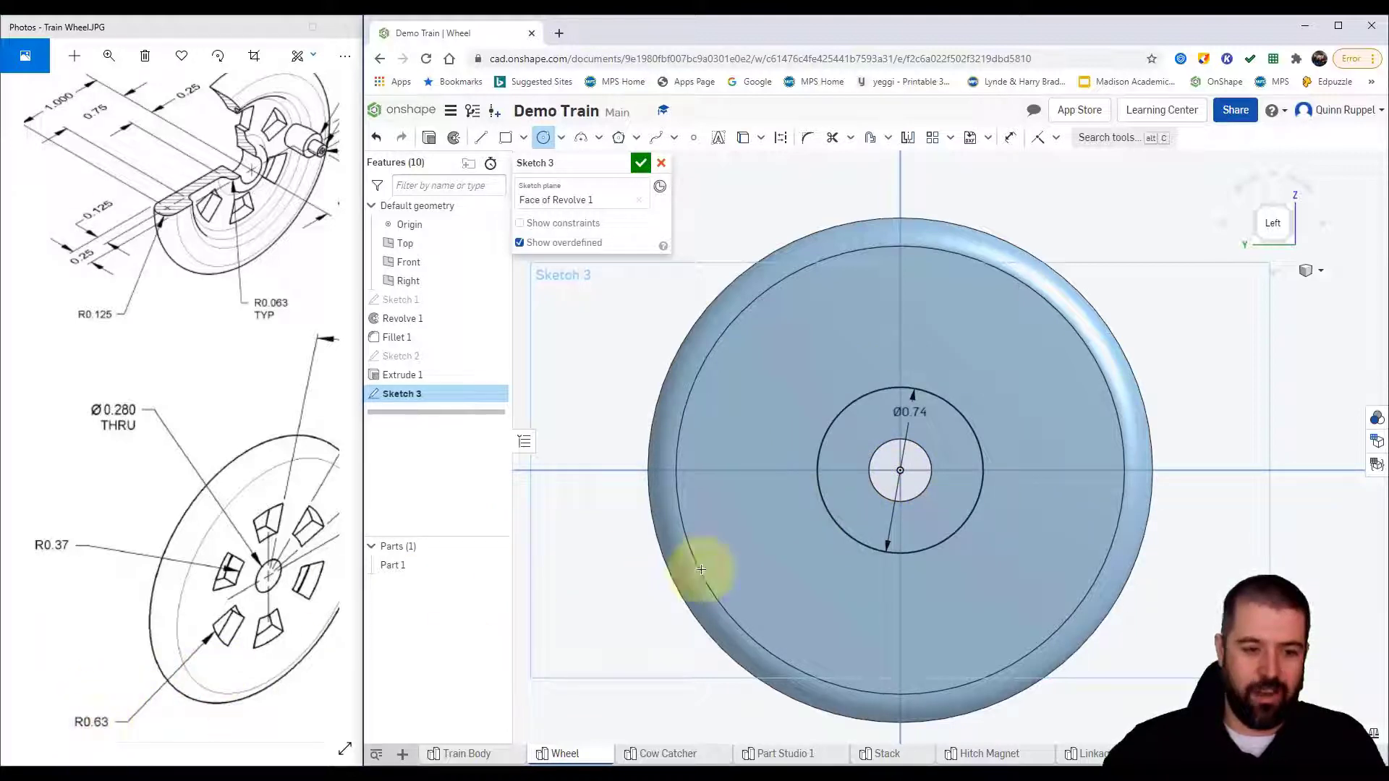
{"action": "left_click", "coordinate": [901, 470]}
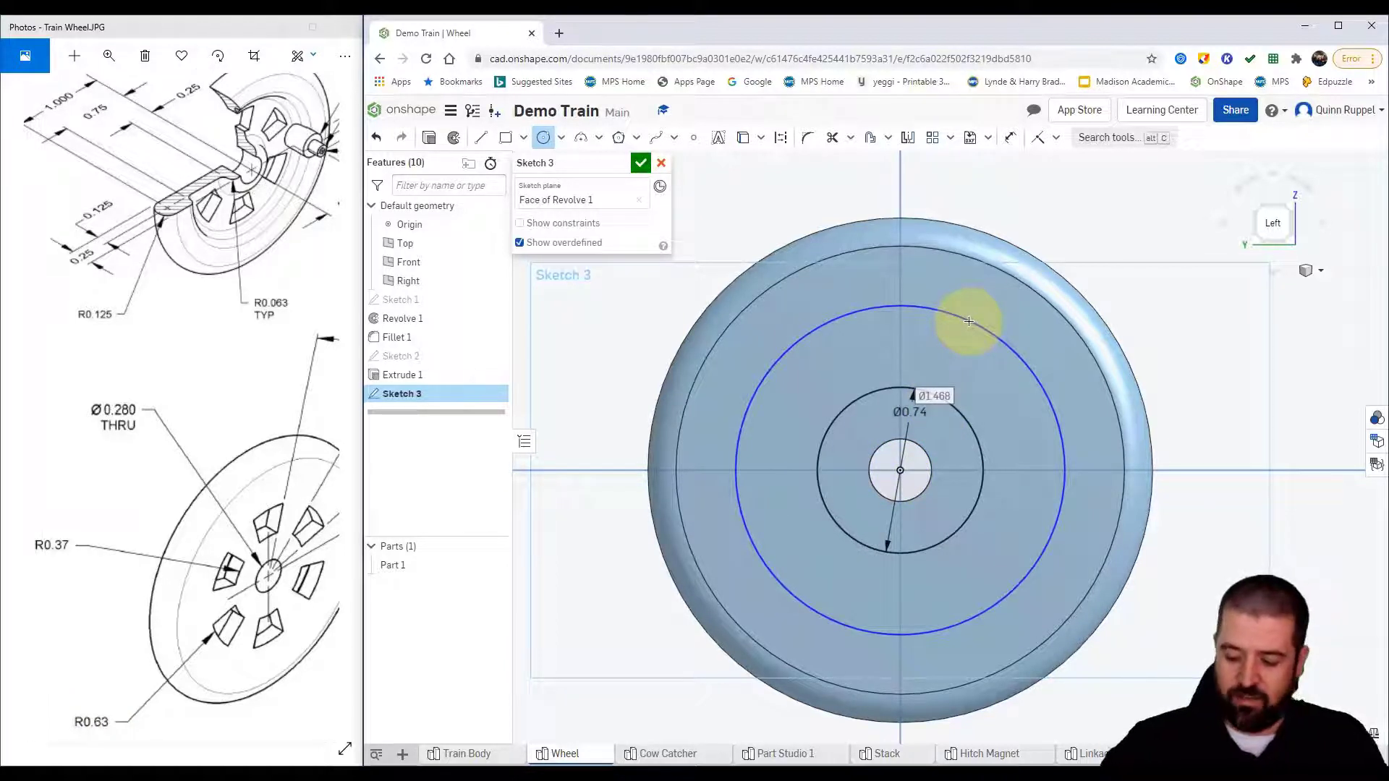
{"action": "key", "text": "Tab"}
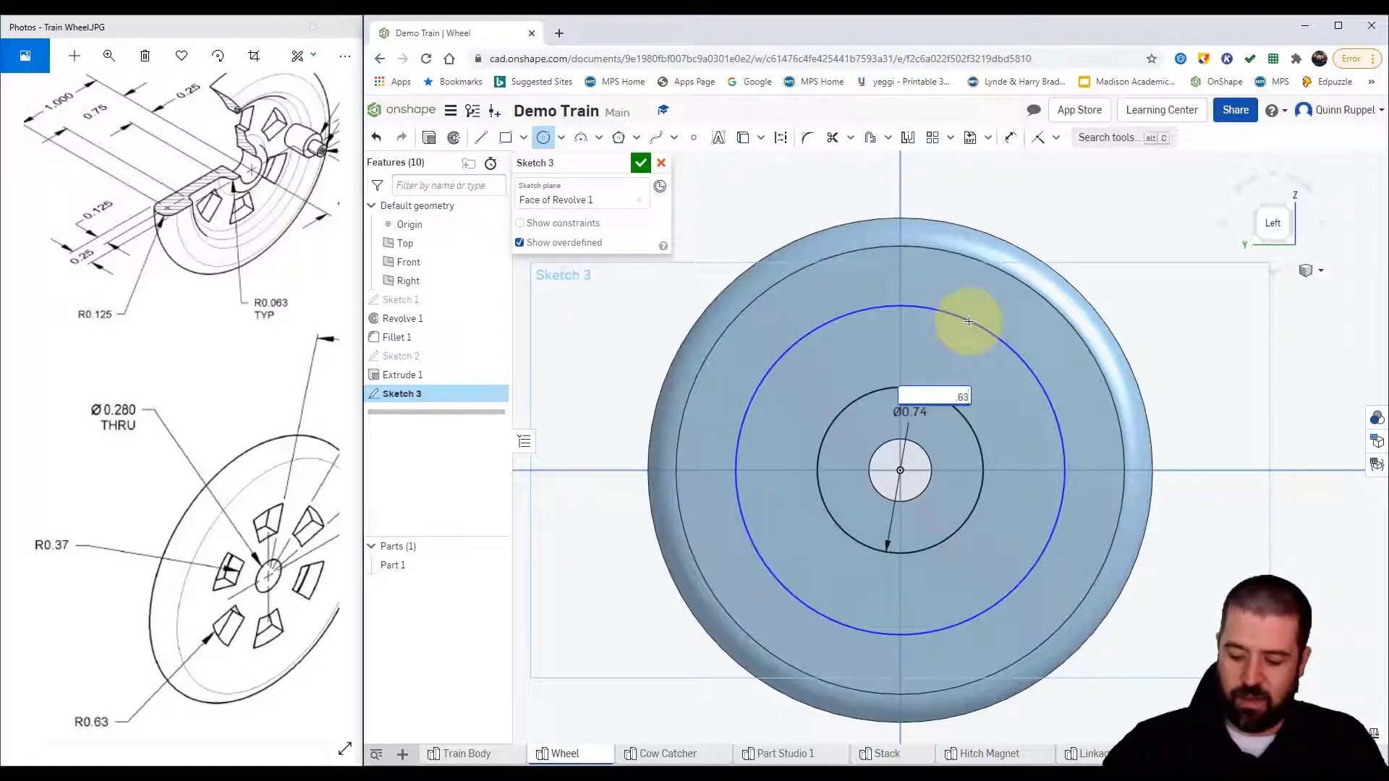
{"action": "key", "text": "Return"}
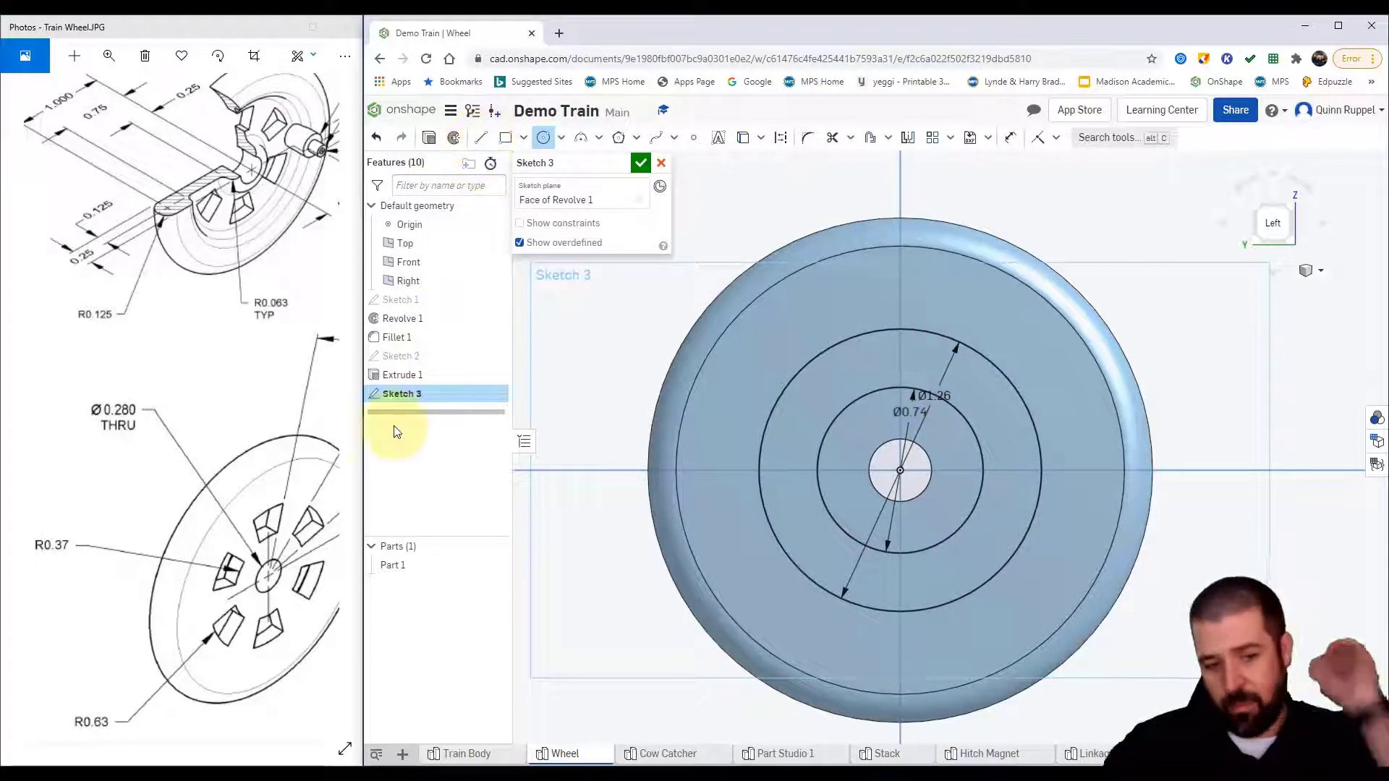
{"action": "left_click_drag", "start_coordinate": [254, 498], "coordinate": [165, 497]}
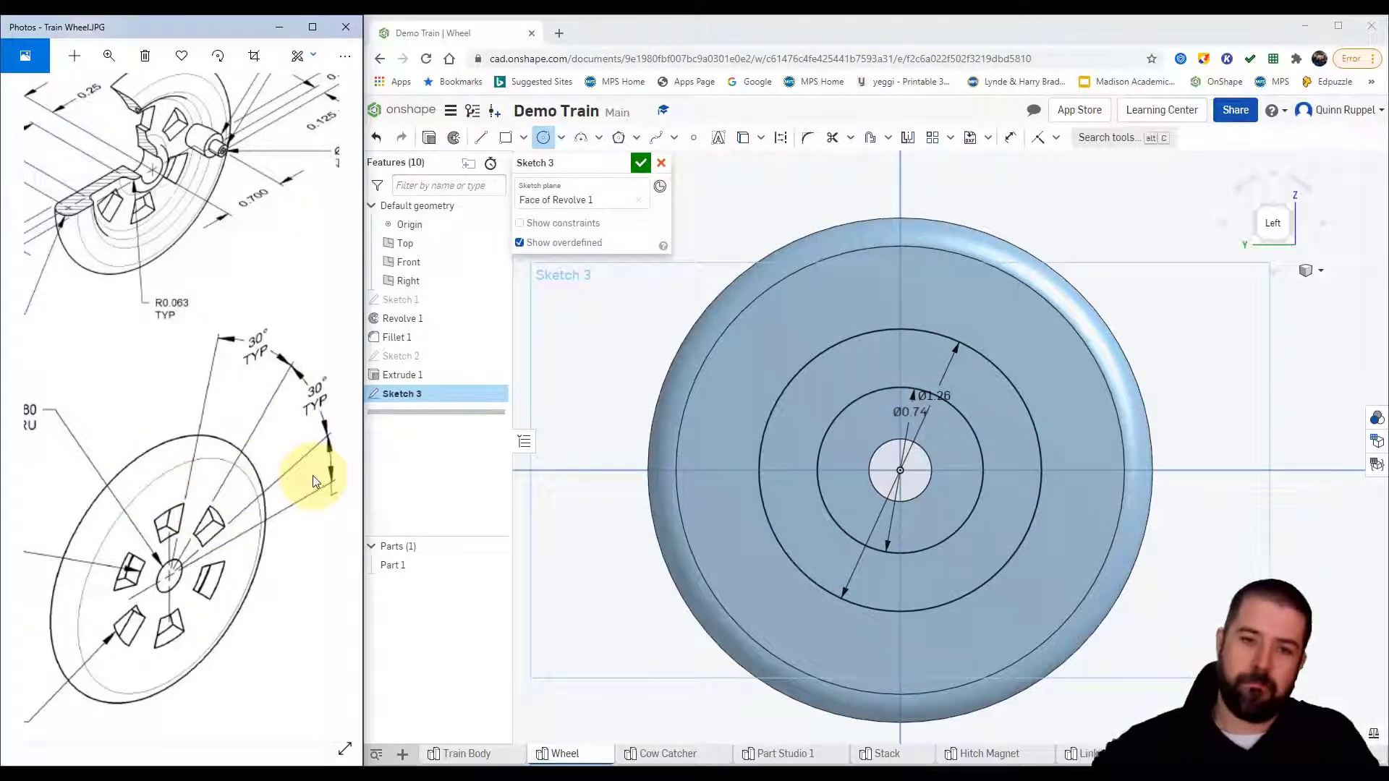
Step: Draw a vertical line from the wheel centre to the Ø1.26 circle, plus angled lines right and left
{"action": "left_click", "coordinate": [482, 140]}
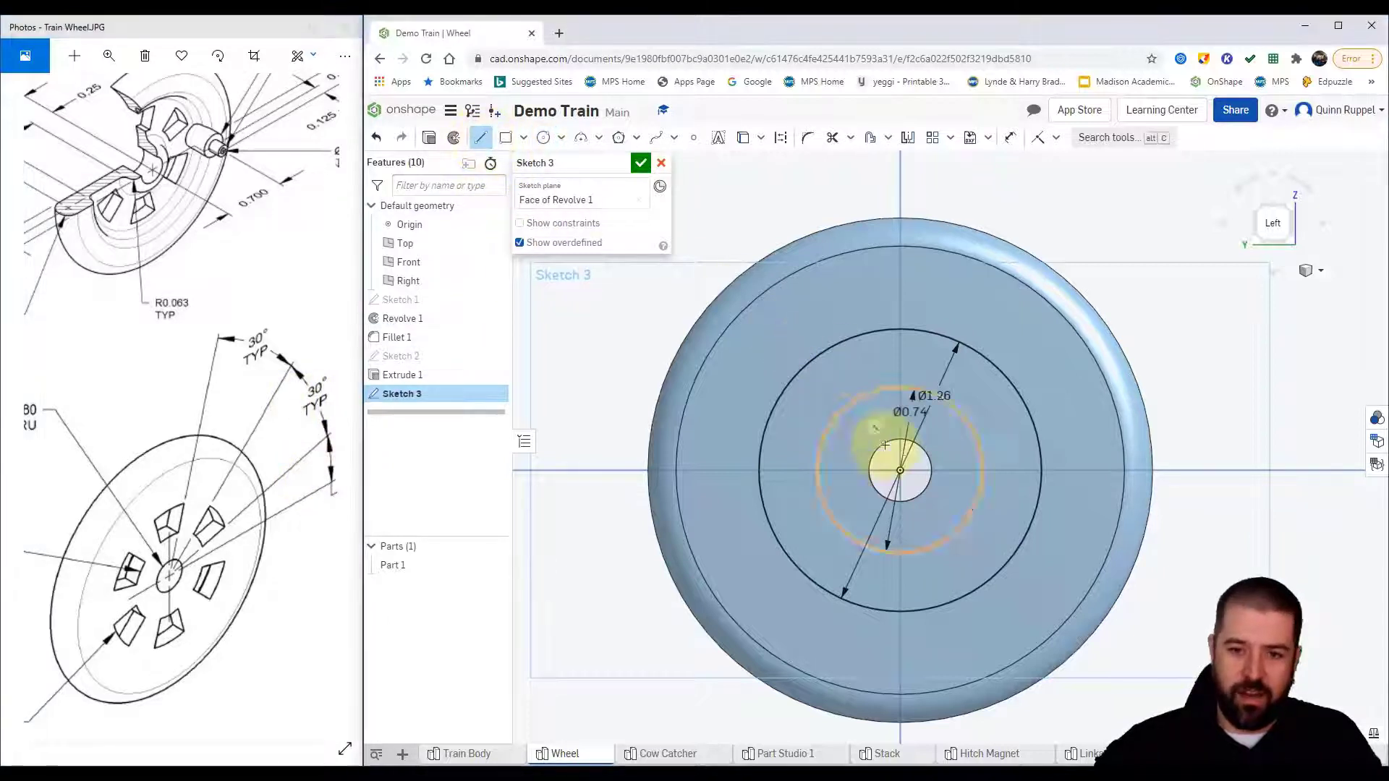
{"action": "left_click", "coordinate": [900, 470]}
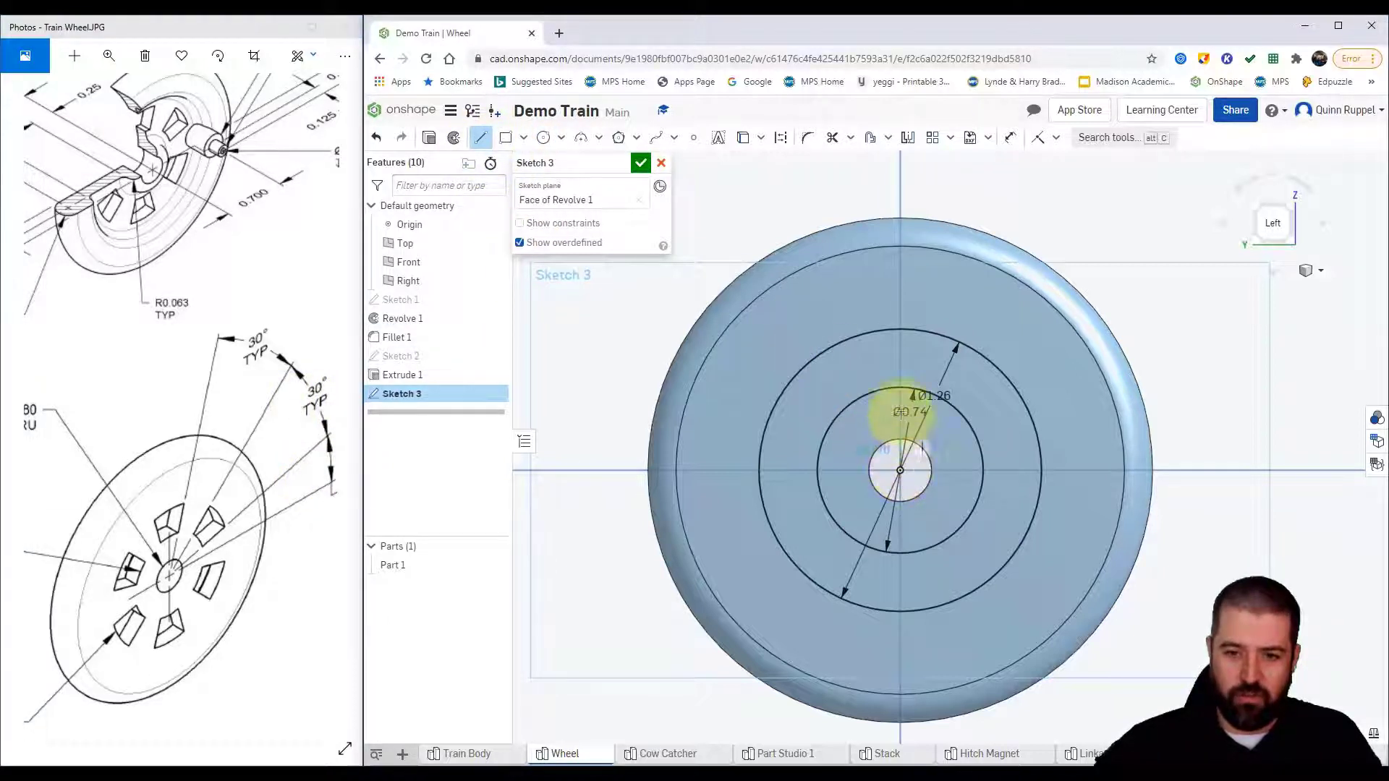
{"action": "left_click", "coordinate": [904, 337]}
{"action": "left_click", "coordinate": [480, 138]}
{"action": "left_click", "coordinate": [480, 137]}
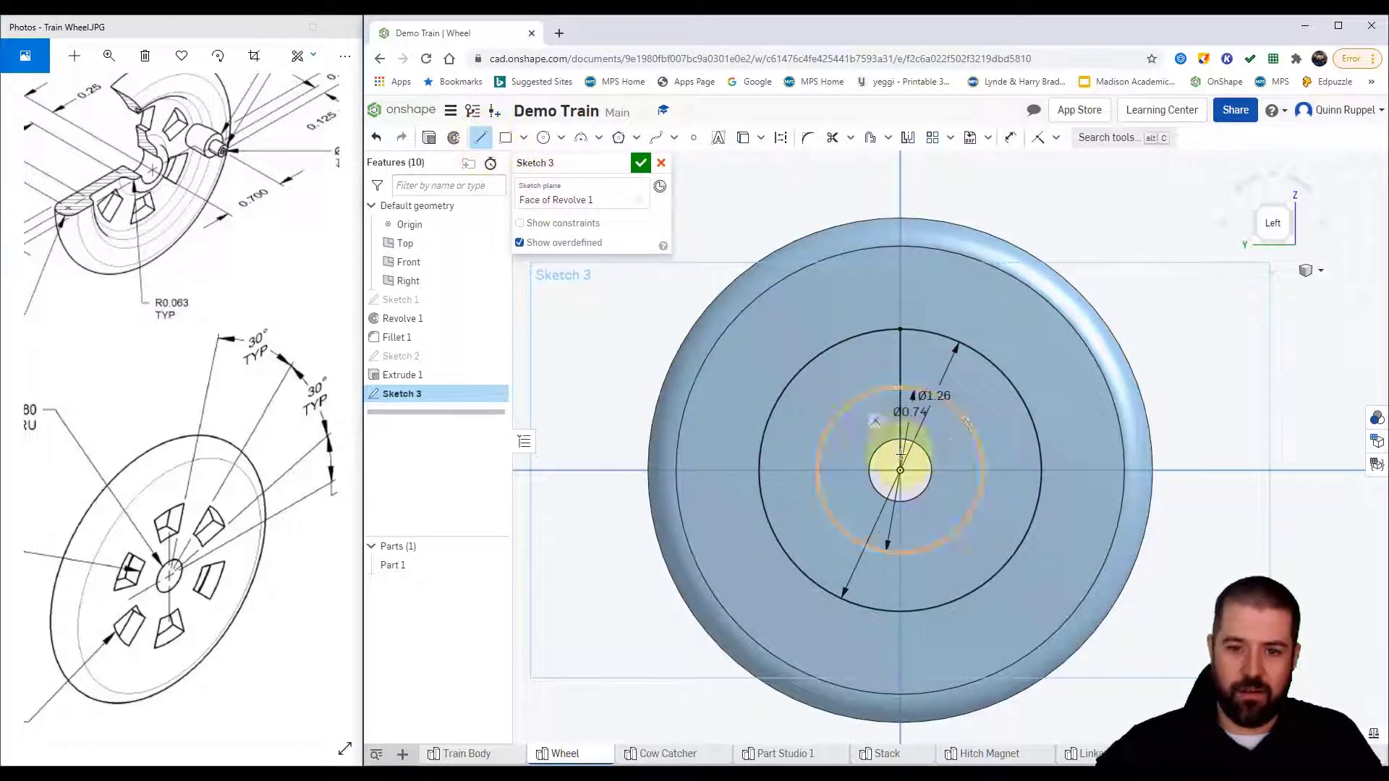
{"action": "left_click", "coordinate": [897, 471]}
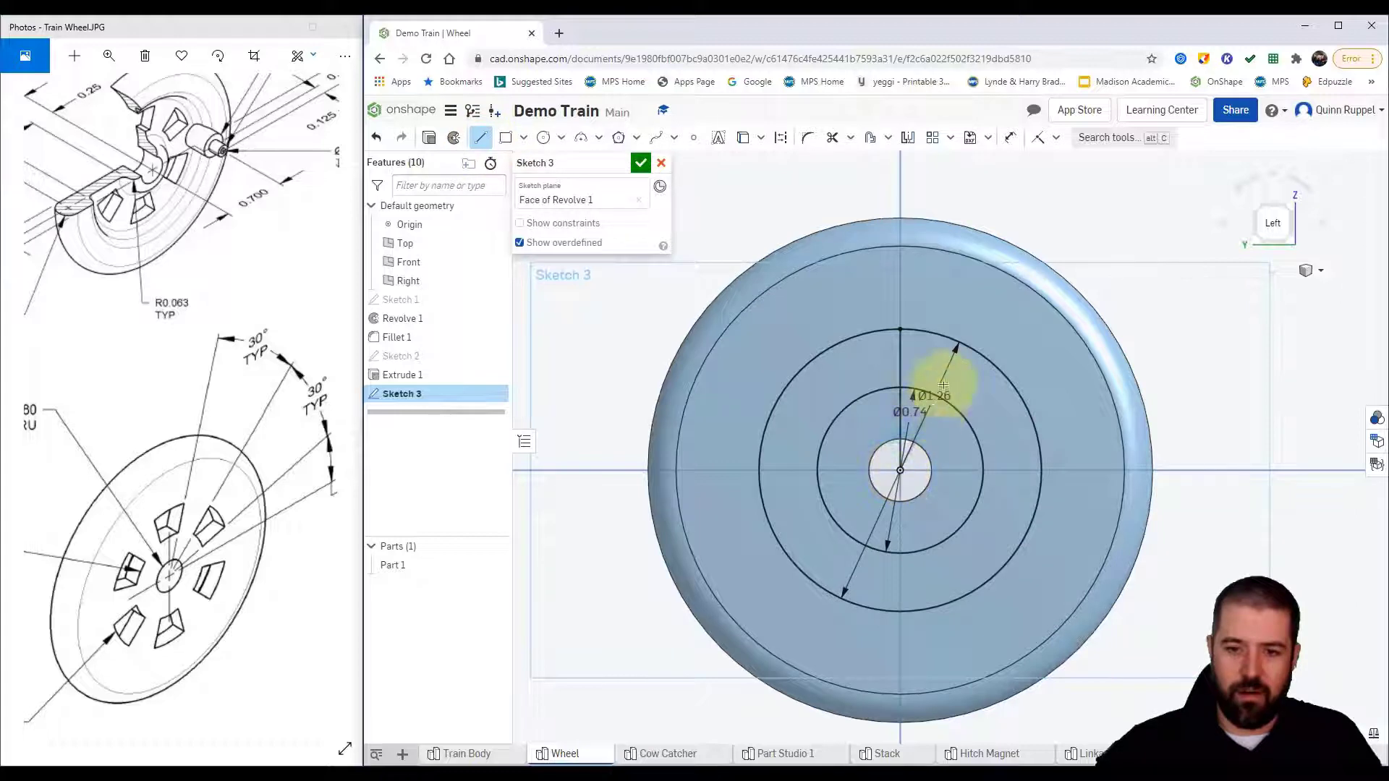
{"action": "left_click", "coordinate": [973, 311]}
{"action": "left_click", "coordinate": [481, 138]}
{"action": "left_click", "coordinate": [480, 138]}
{"action": "left_click", "coordinate": [900, 471]}
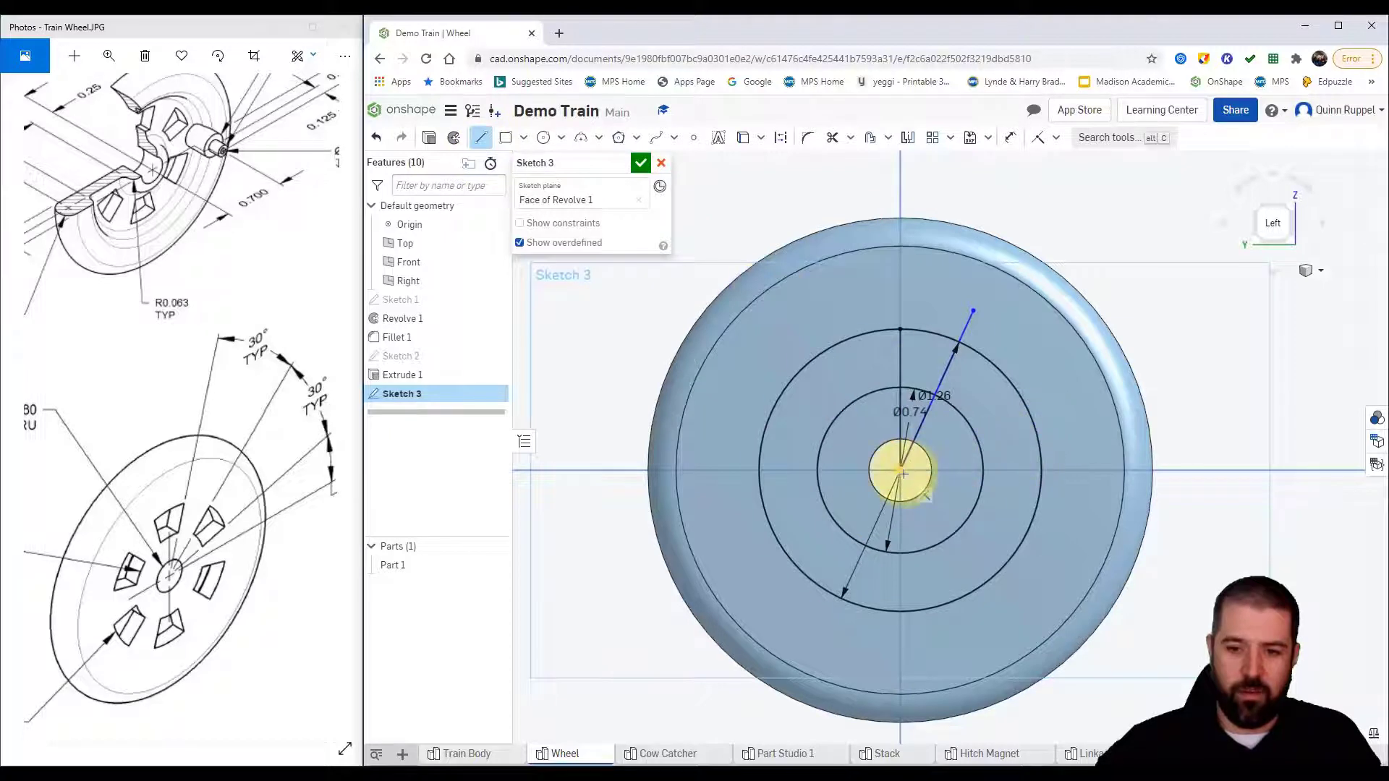
{"action": "left_click", "coordinate": [825, 311]}
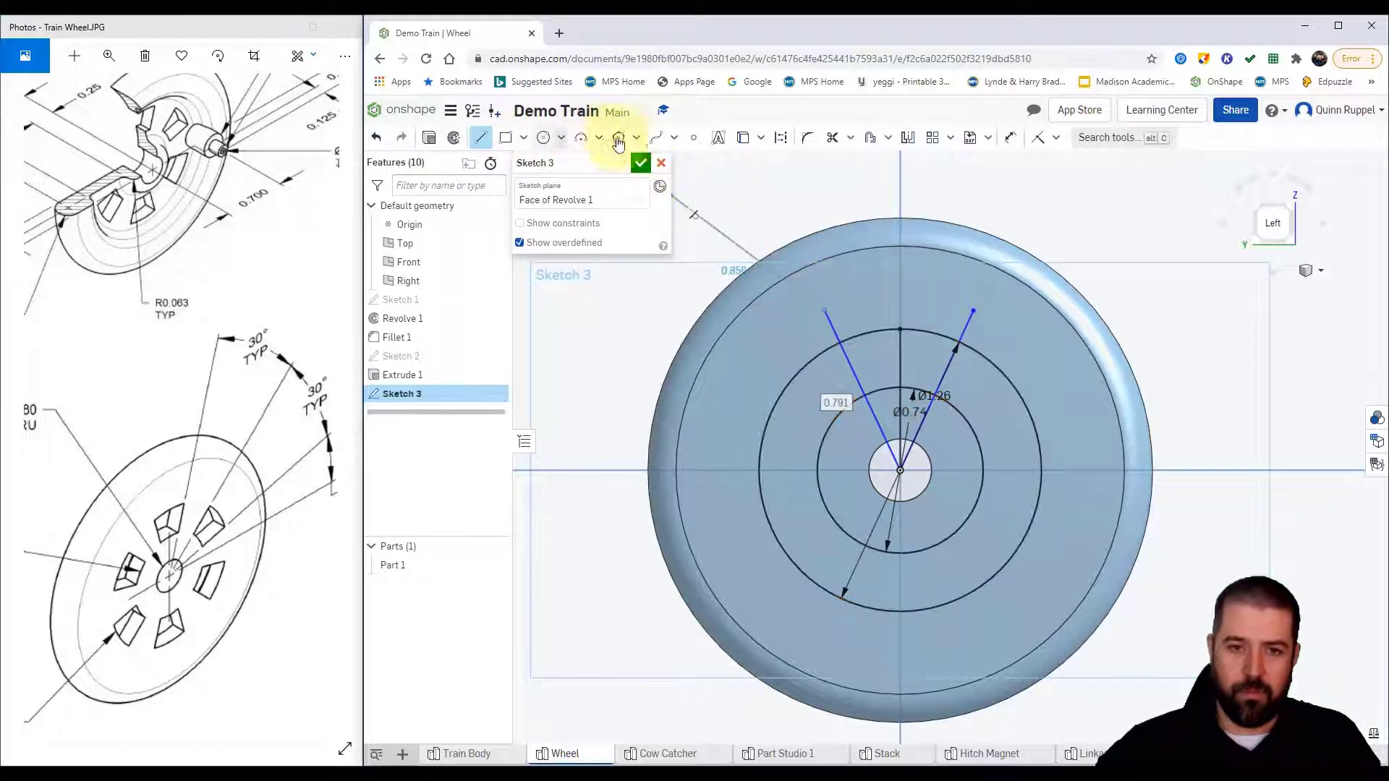
Step: Add 15° angle dimensions between the vertical line and each of the left and right lines
{"action": "left_click", "coordinate": [1011, 139]}
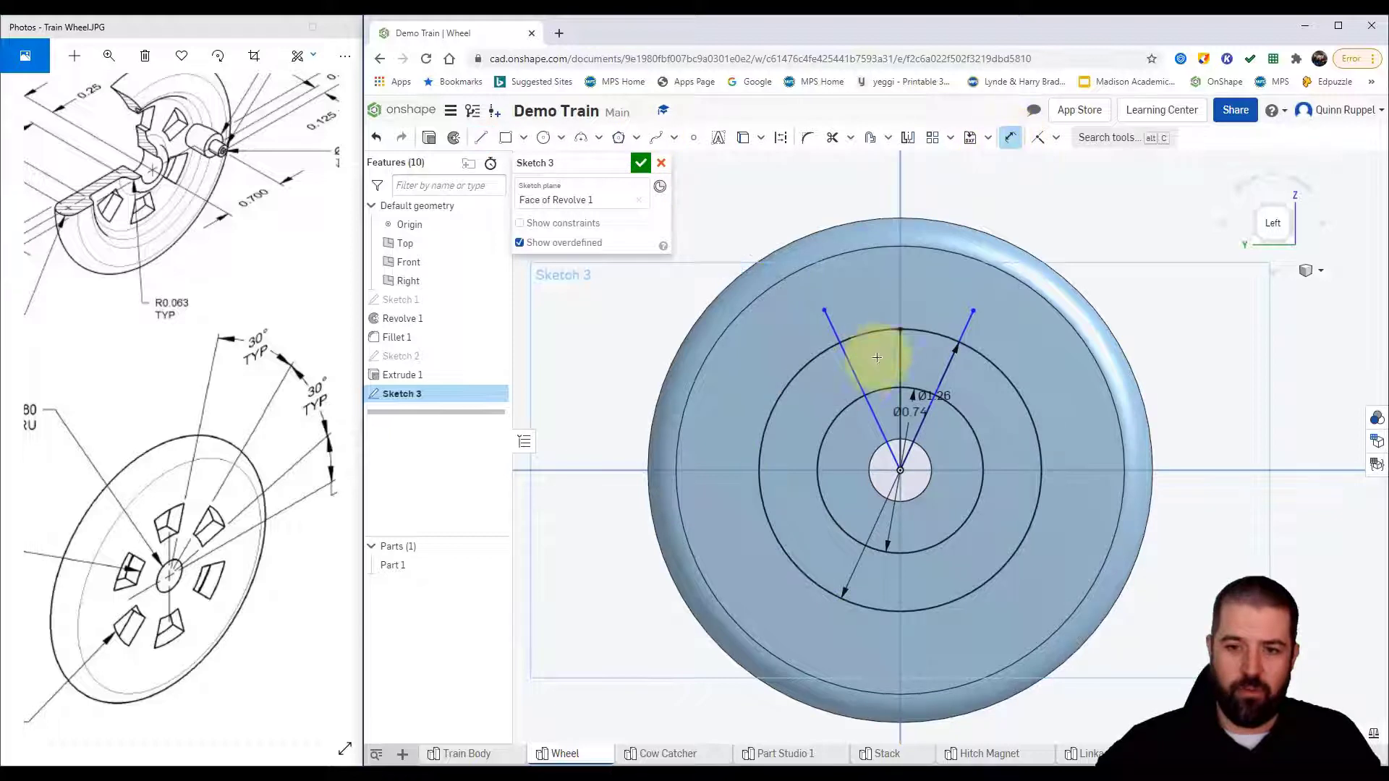
{"action": "left_click", "coordinate": [857, 373]}
{"action": "left_click", "coordinate": [898, 358]}
{"action": "double_click", "coordinate": [875, 356]}
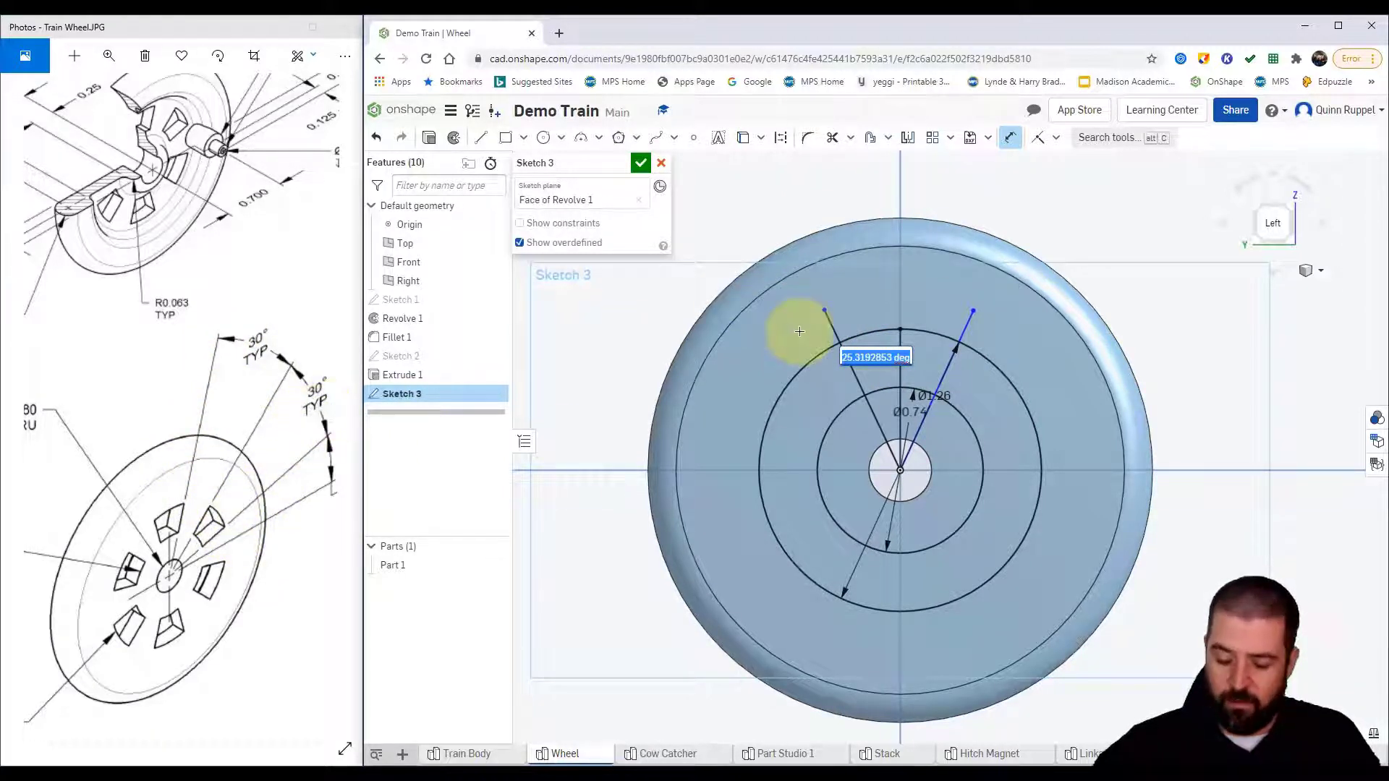
{"action": "type", "text": "15"}
{"action": "key", "text": "Return"}
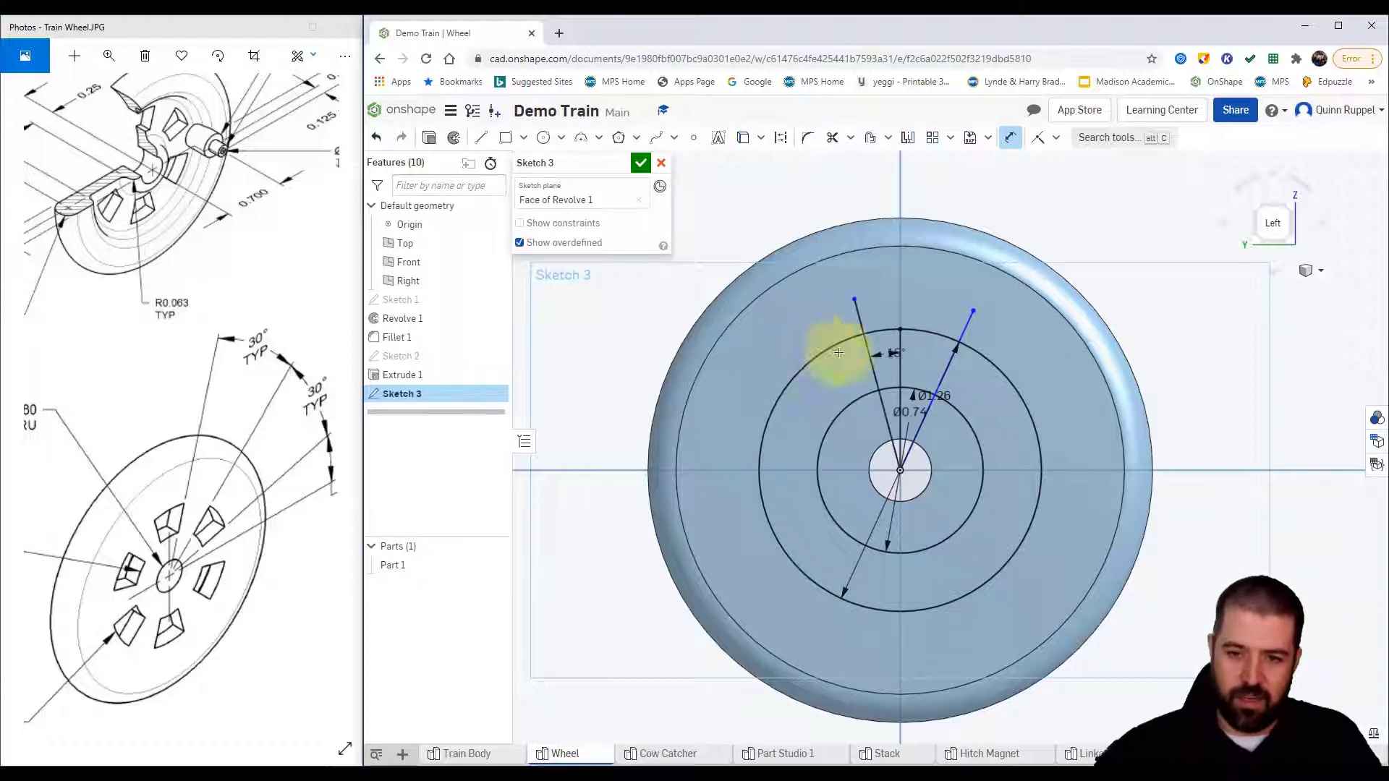
{"action": "left_click", "coordinate": [902, 366]}
{"action": "left_click", "coordinate": [940, 379]}
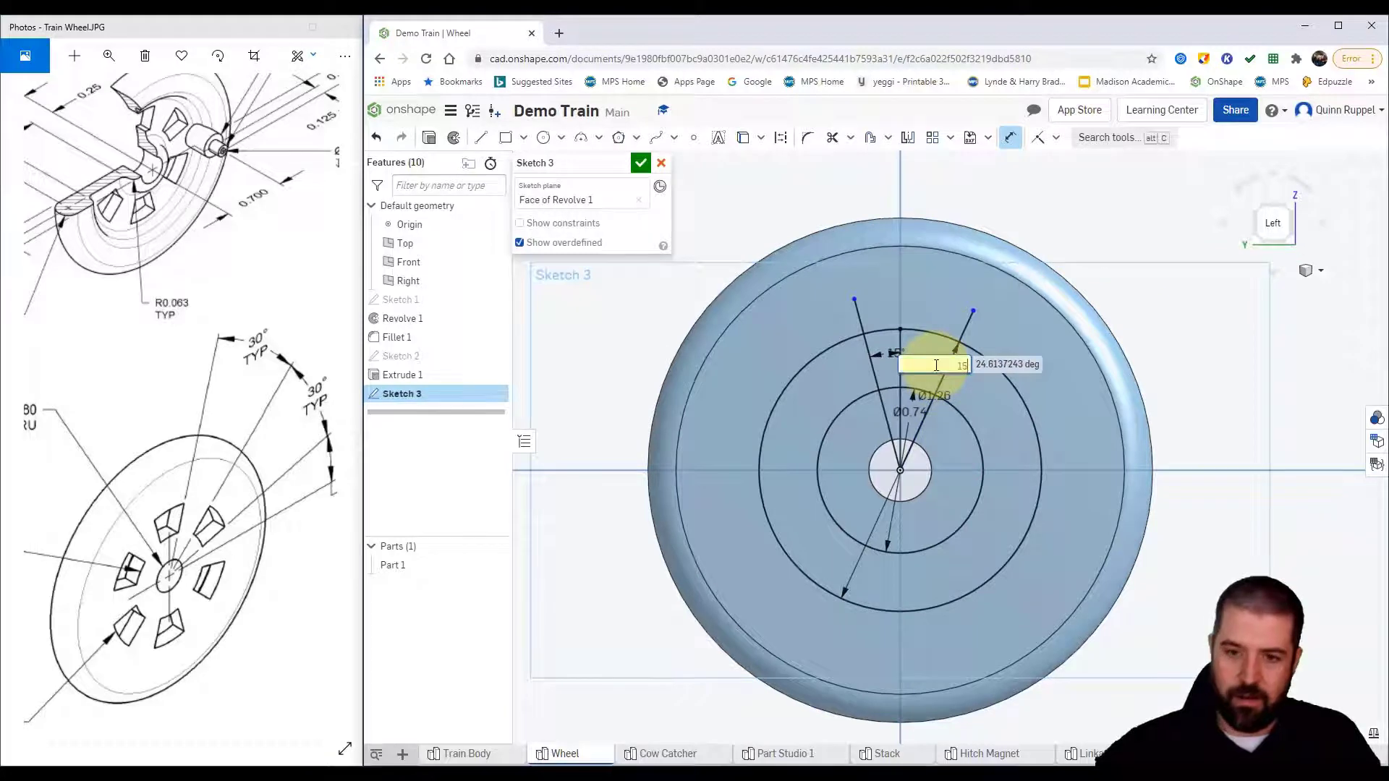
{"action": "key", "text": "Return"}
{"action": "scroll", "coordinate": [936, 365], "scroll_direction": "up", "scroll_amount": 3}
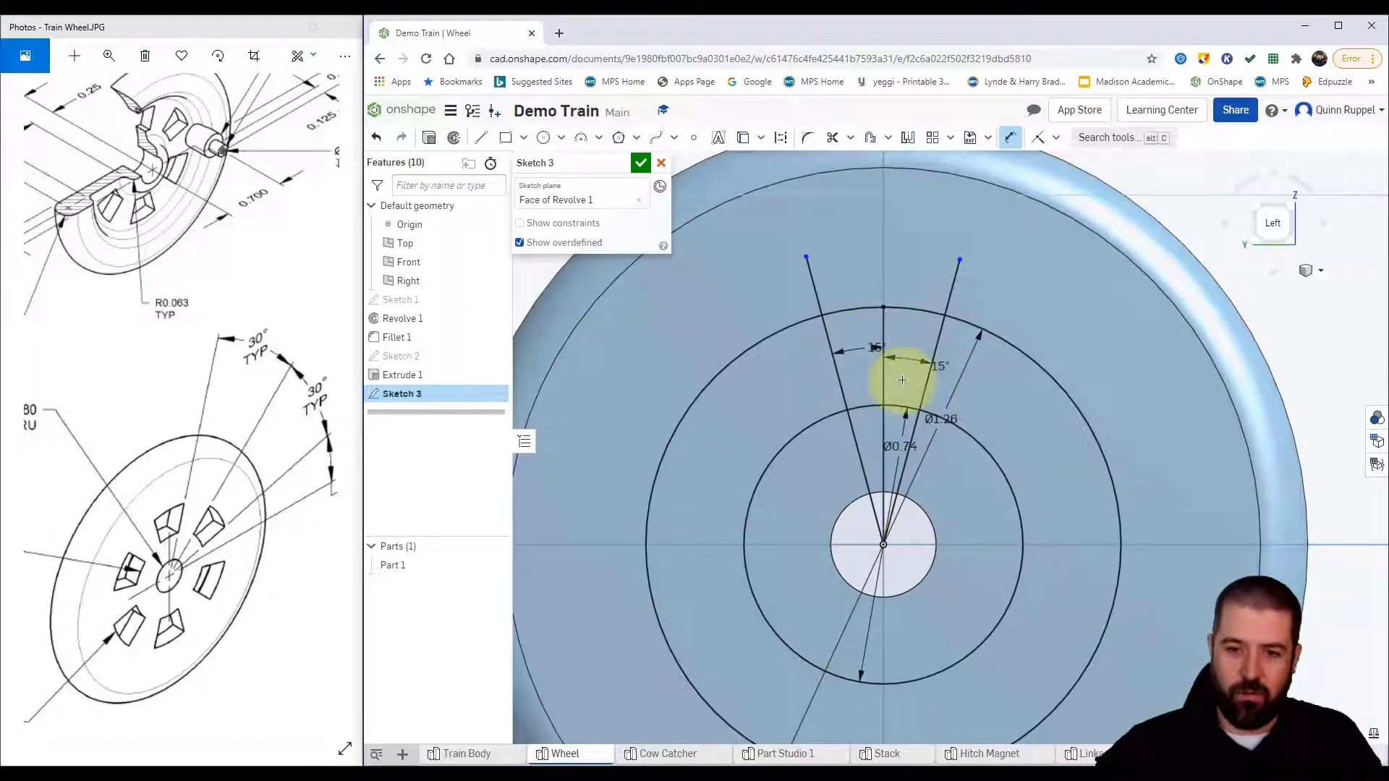
Step: Trim the left line's stub and the circle portions outside the wedge
{"action": "left_click", "coordinate": [832, 138]}
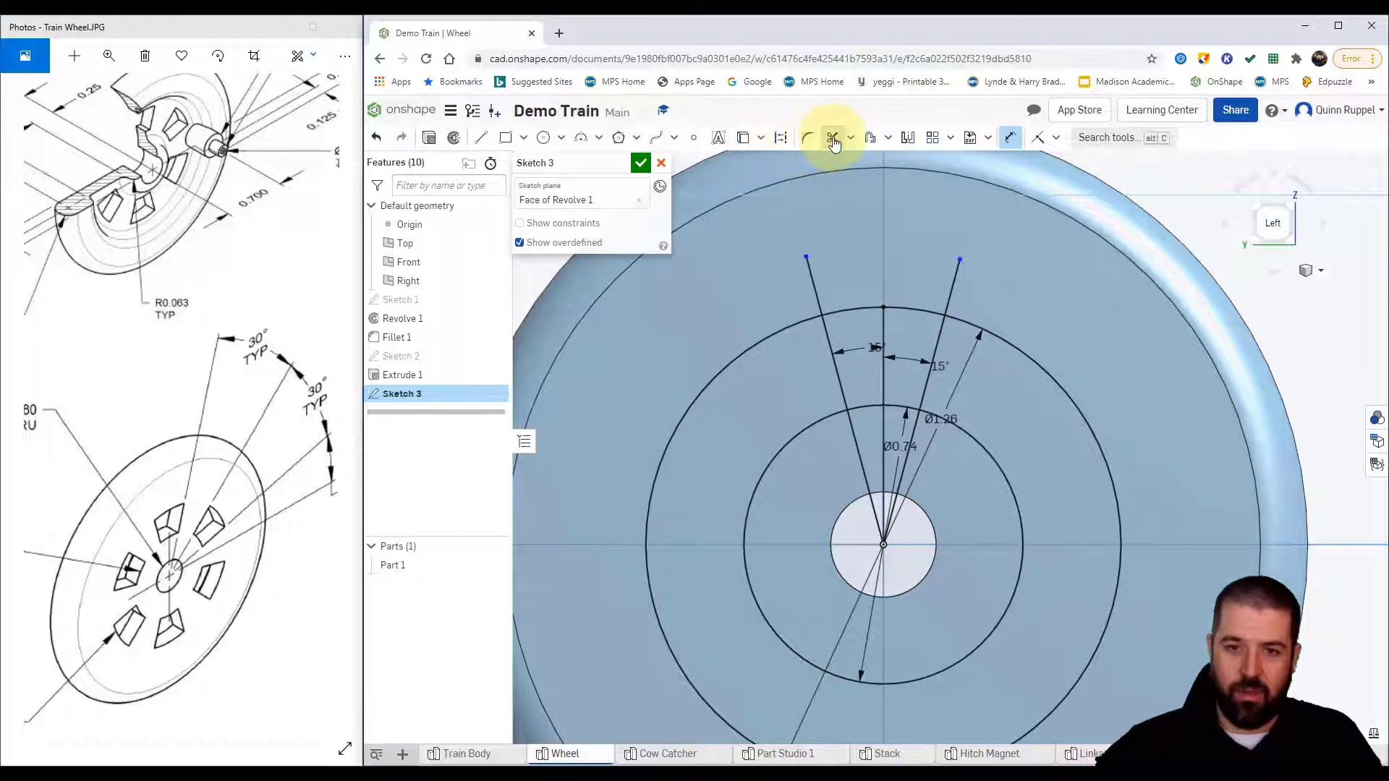
{"action": "left_click", "coordinate": [811, 281]}
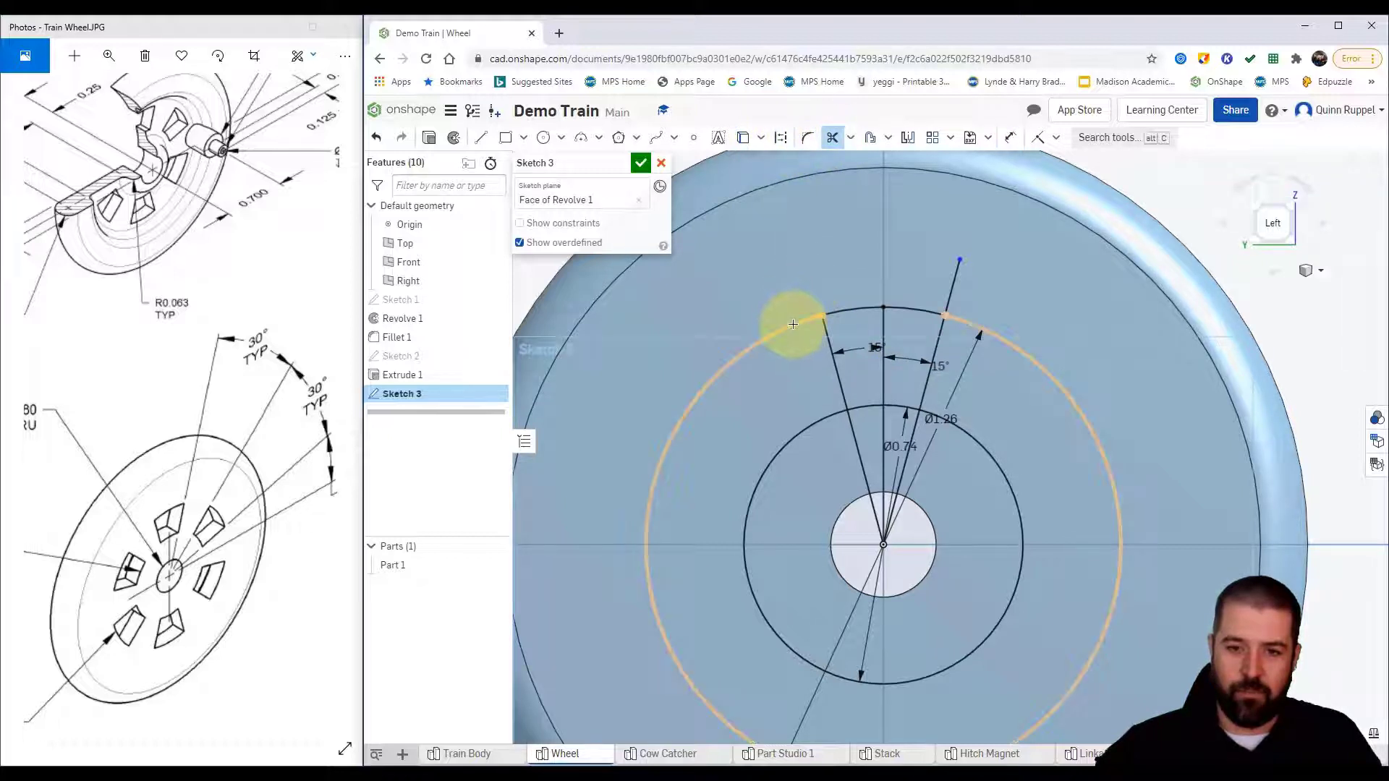
{"action": "left_click", "coordinate": [791, 321]}
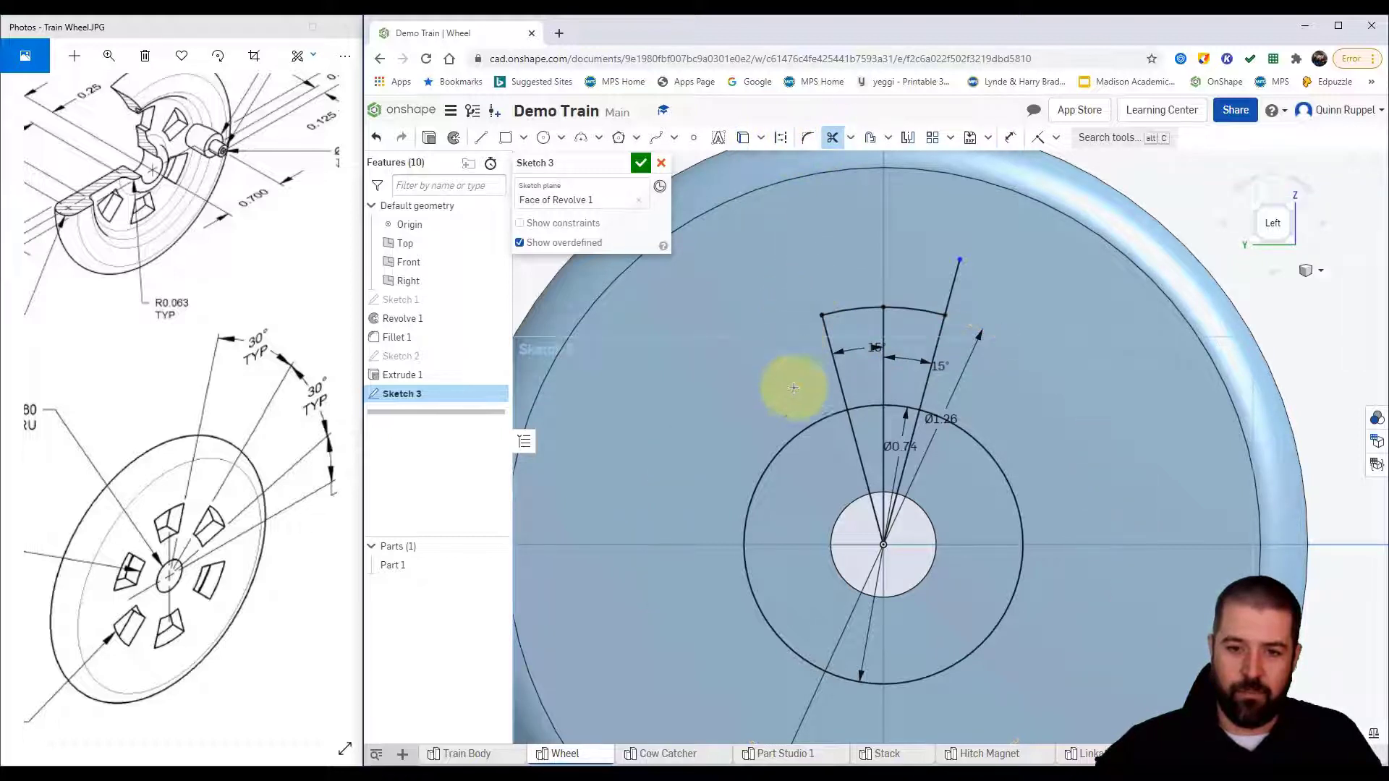
{"action": "left_click", "coordinate": [816, 422]}
Step: Trim the inner line segments, leftover centre line and stray end, then clear the selection
{"action": "left_click", "coordinate": [862, 456]}
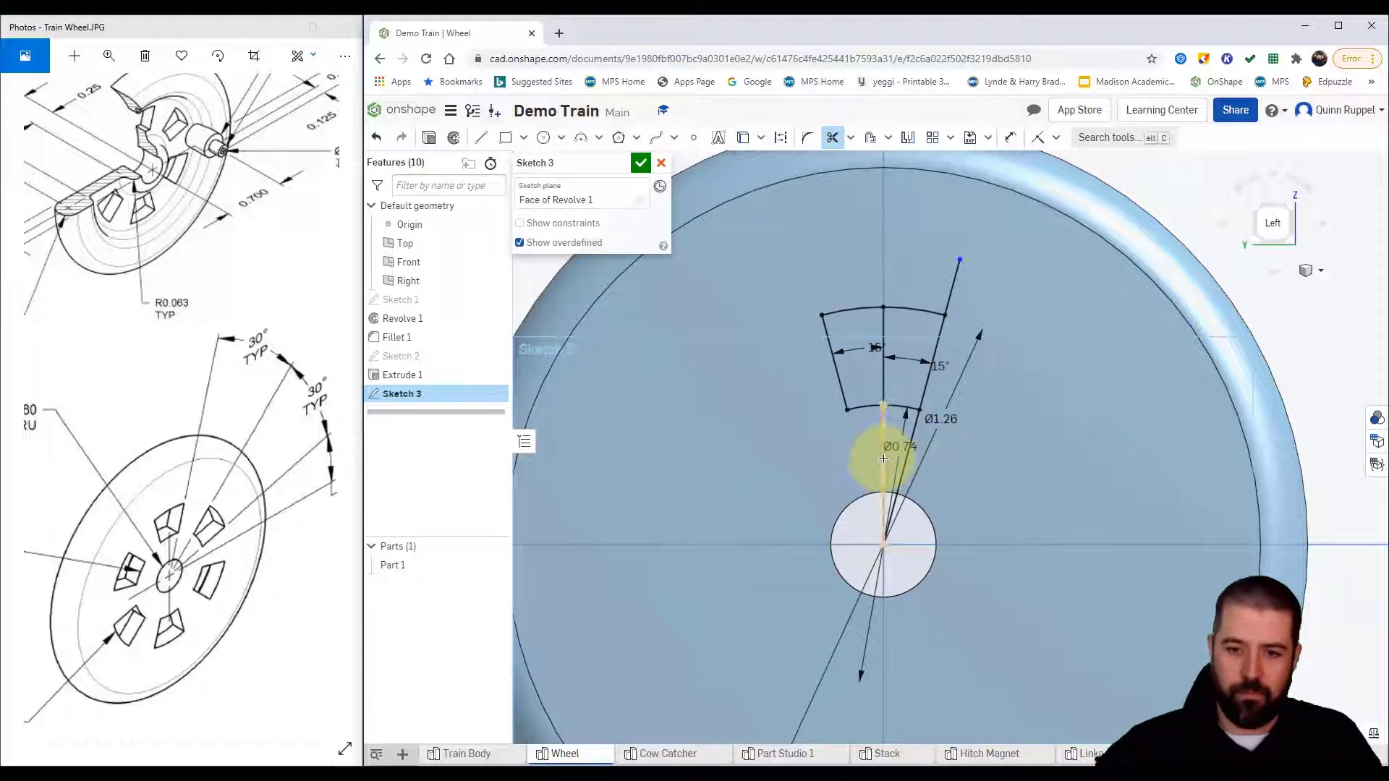
{"action": "left_click", "coordinate": [883, 458]}
{"action": "left_click", "coordinate": [902, 463]}
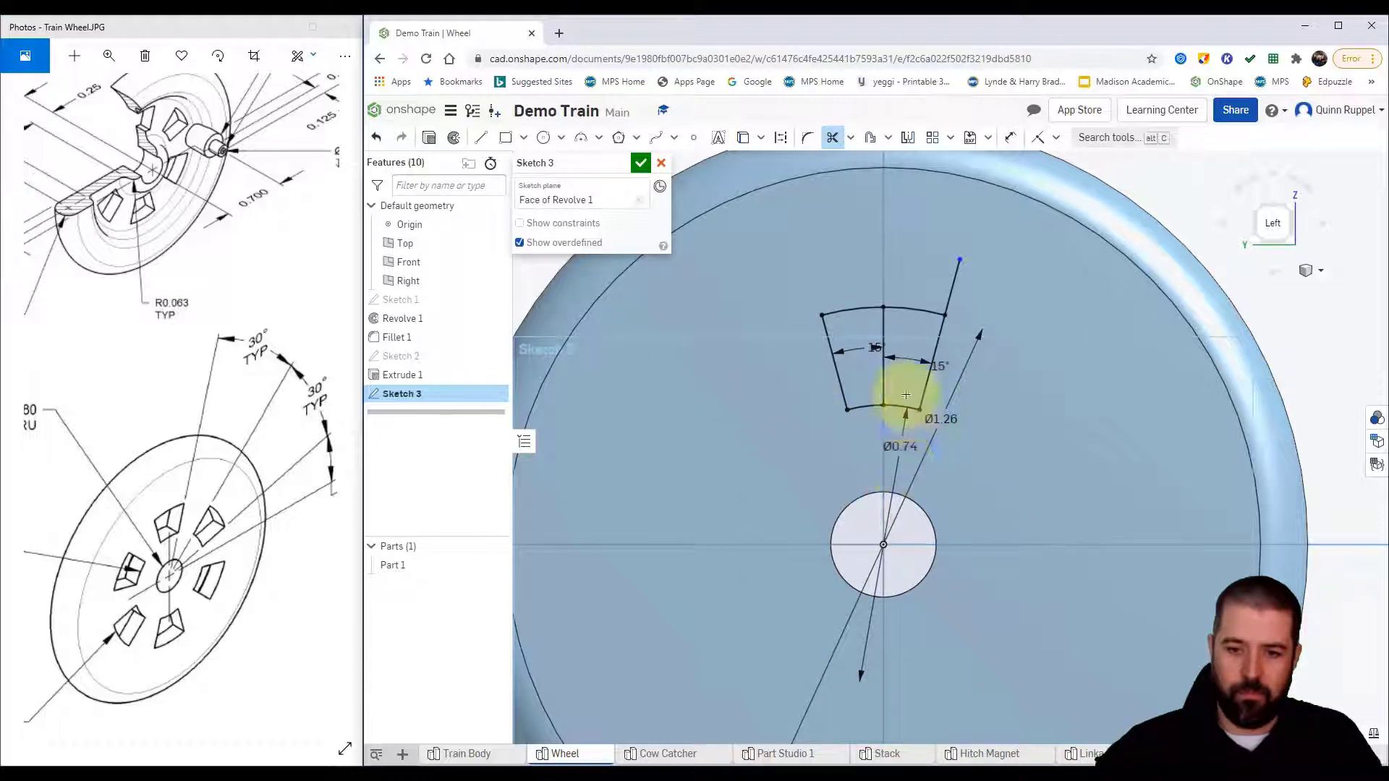
{"action": "left_click", "coordinate": [882, 358]}
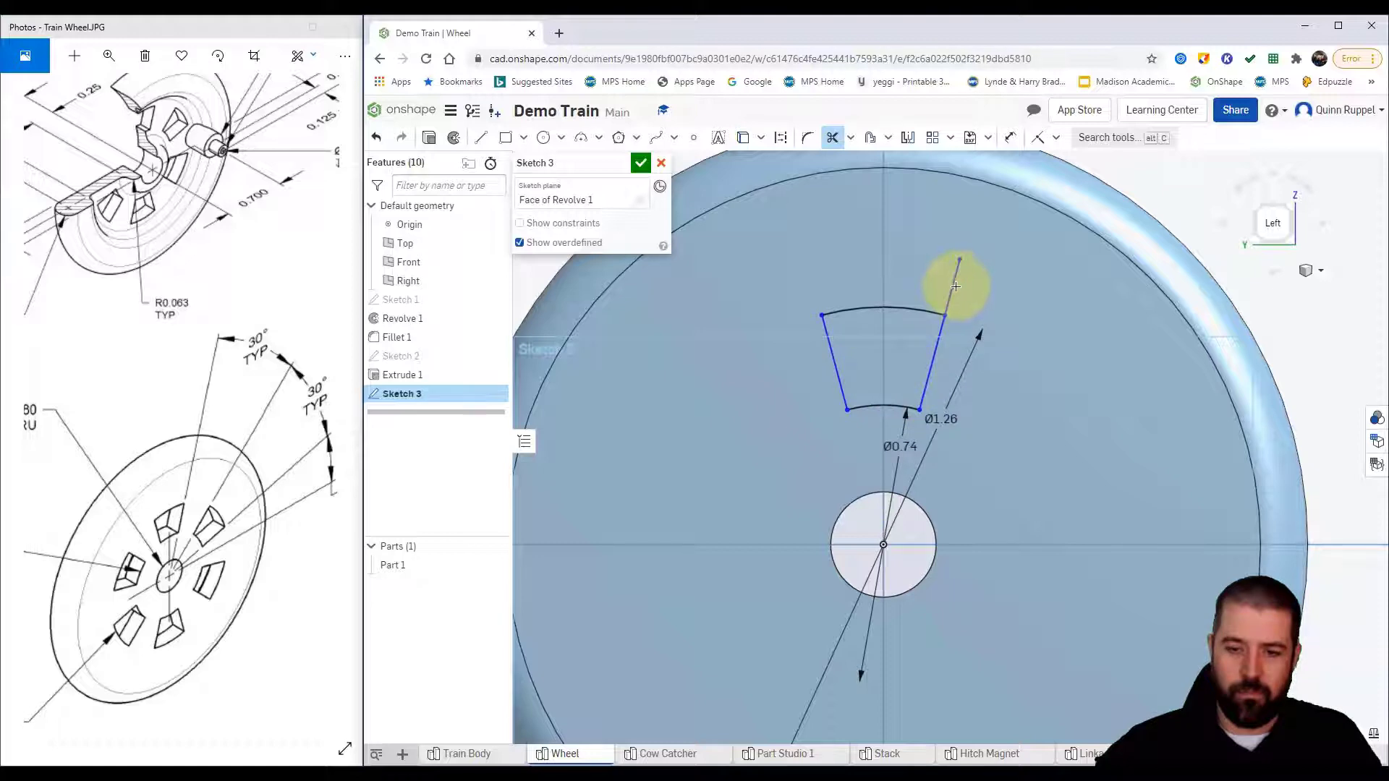
{"action": "left_click", "coordinate": [955, 287]}
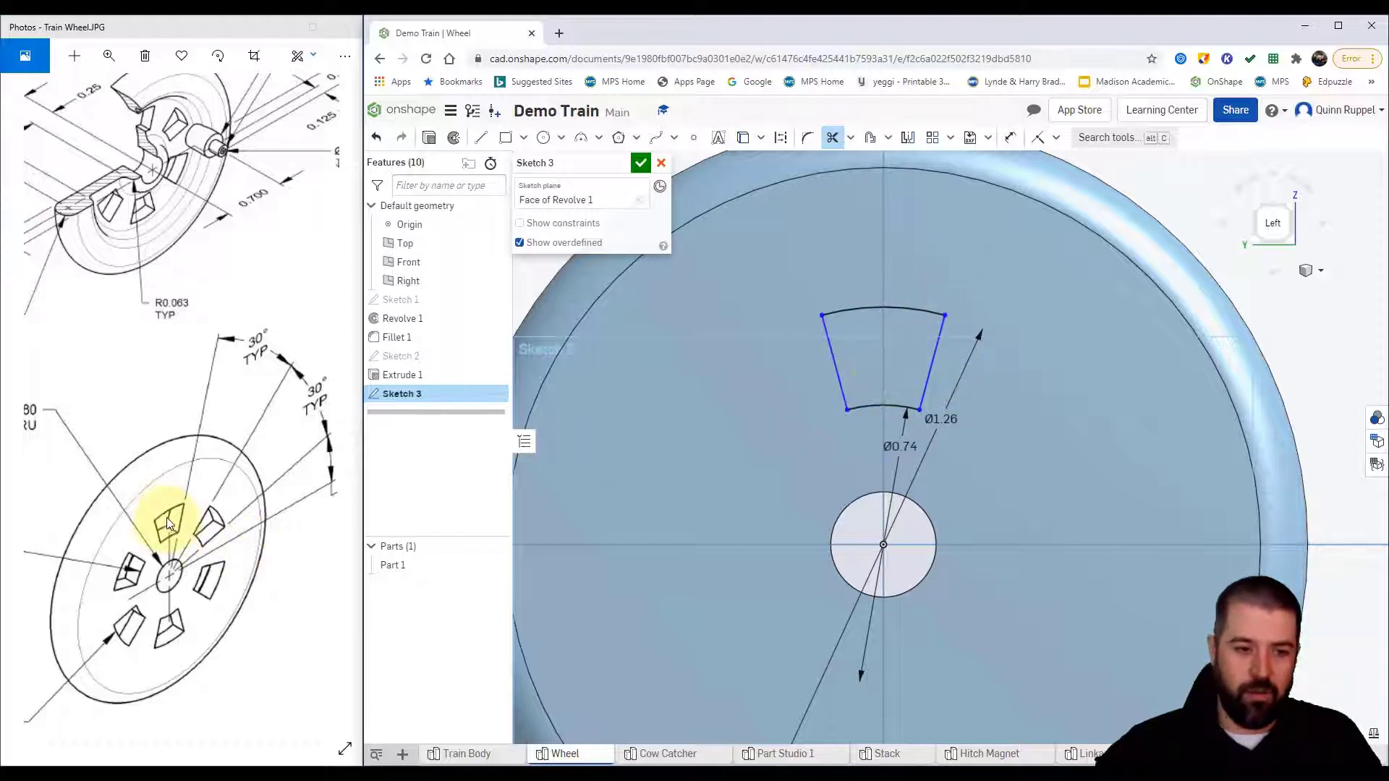
{"action": "key", "text": "Escape"}
{"action": "scroll", "coordinate": [969, 439], "scroll_direction": "down", "scroll_amount": 5}
{"action": "scroll", "coordinate": [976, 419], "scroll_direction": "up", "scroll_amount": 4}
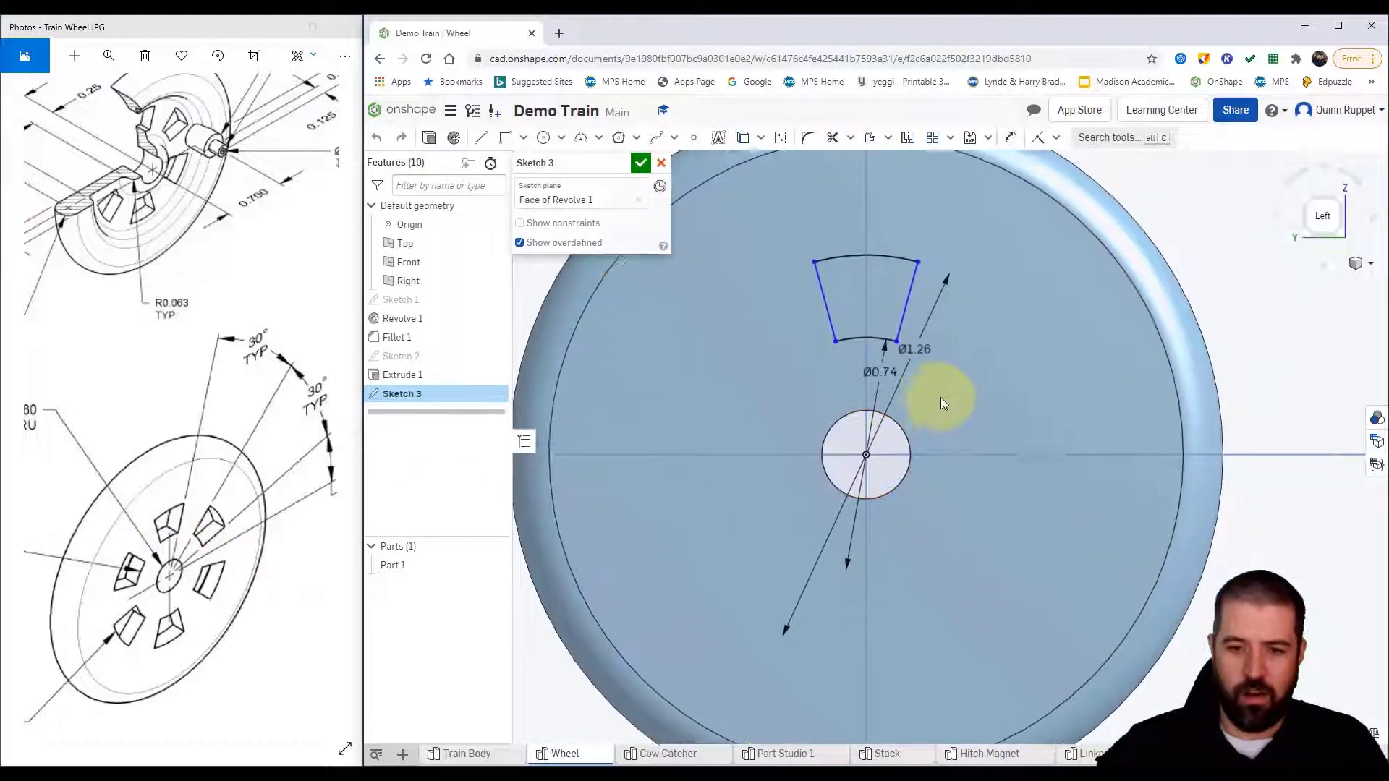
{"action": "scroll", "coordinate": [940, 395], "scroll_direction": "down", "scroll_amount": 2}
{"action": "left_click", "coordinate": [949, 322]}
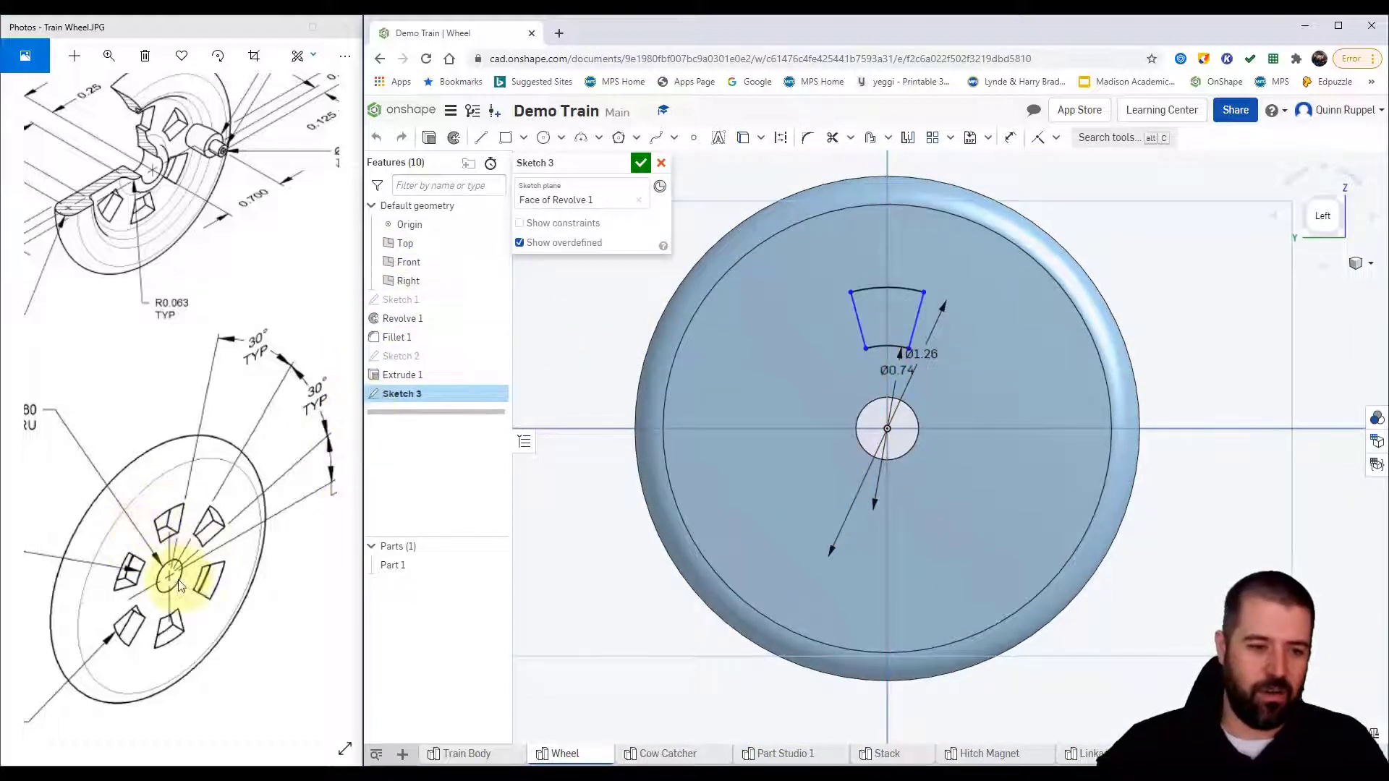
Step: Set up a circular pattern of the sector's two edges and two arcs
{"action": "left_click", "coordinate": [950, 142]}
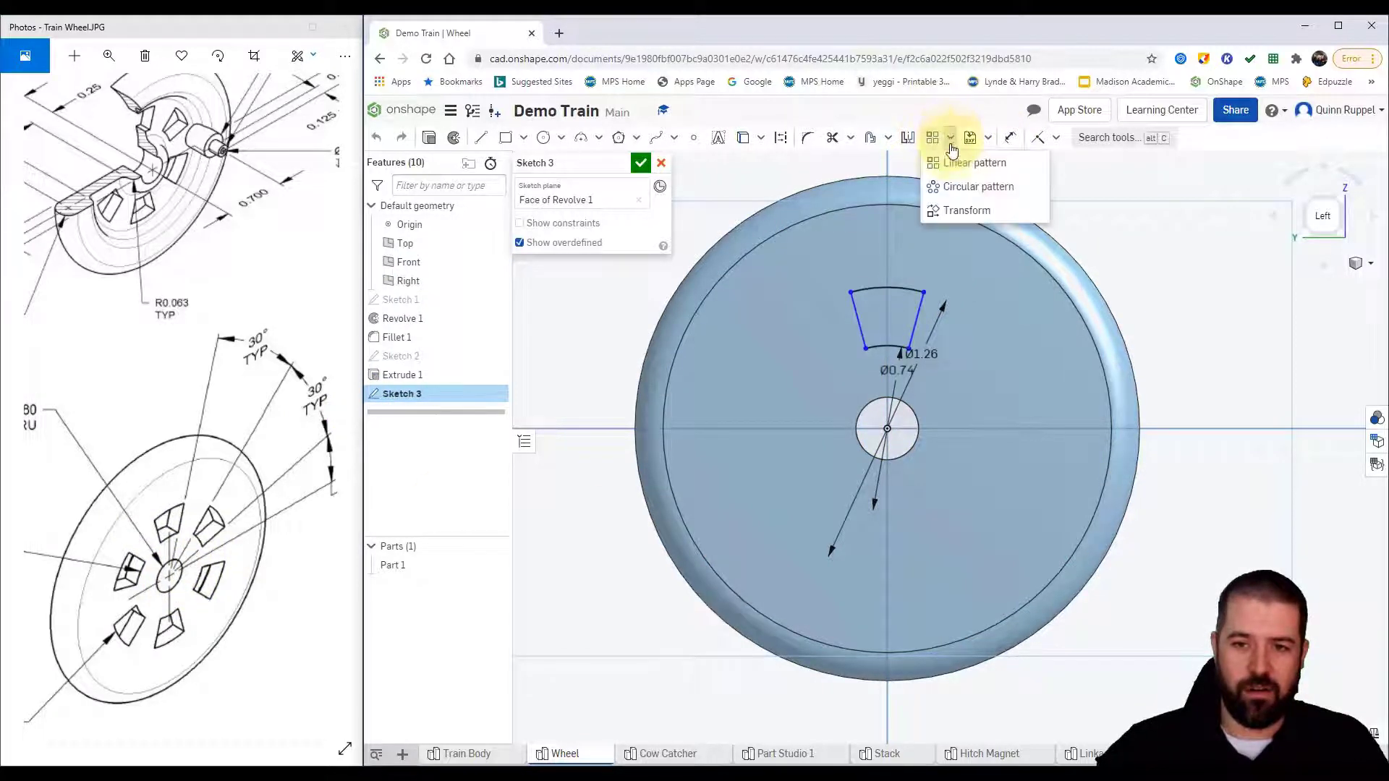
{"action": "left_click", "coordinate": [962, 185]}
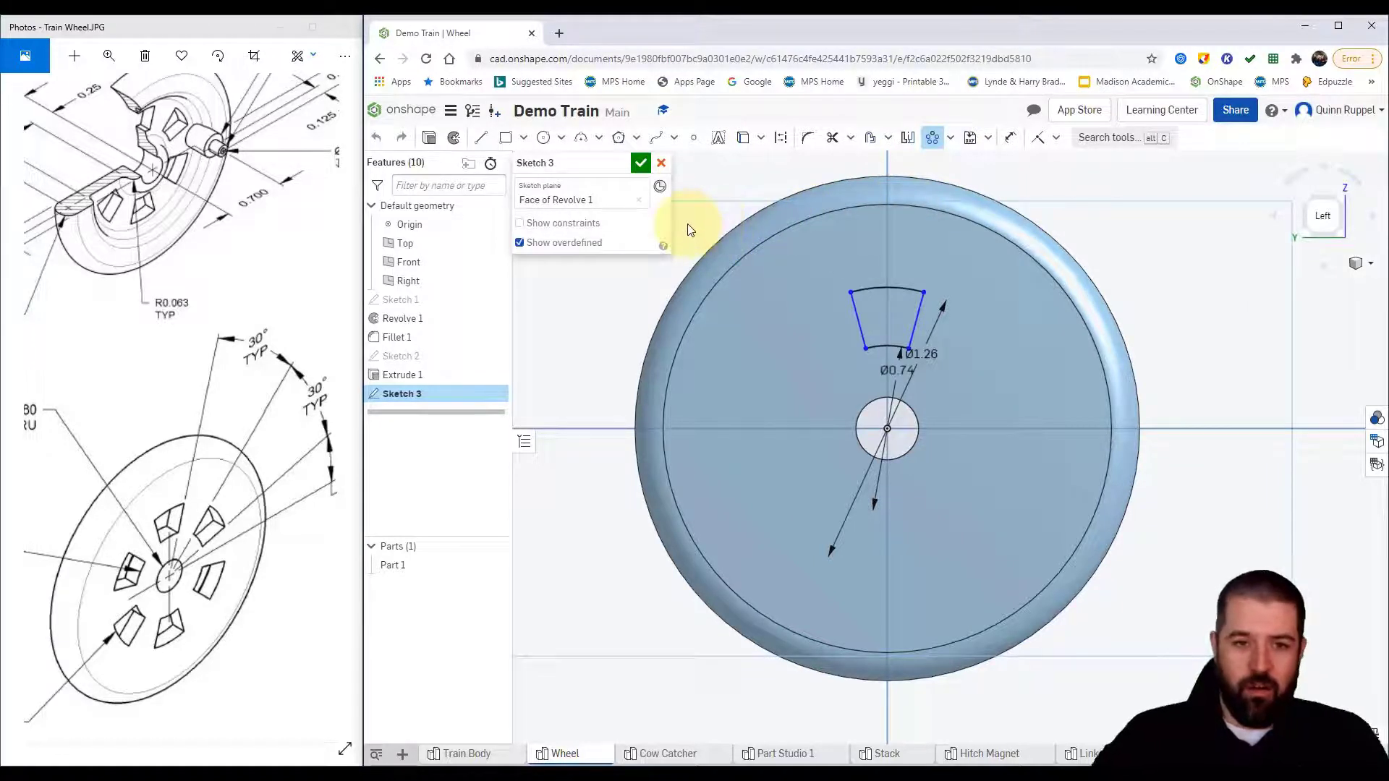
{"action": "left_click", "coordinate": [858, 320]}
{"action": "left_click", "coordinate": [882, 289]}
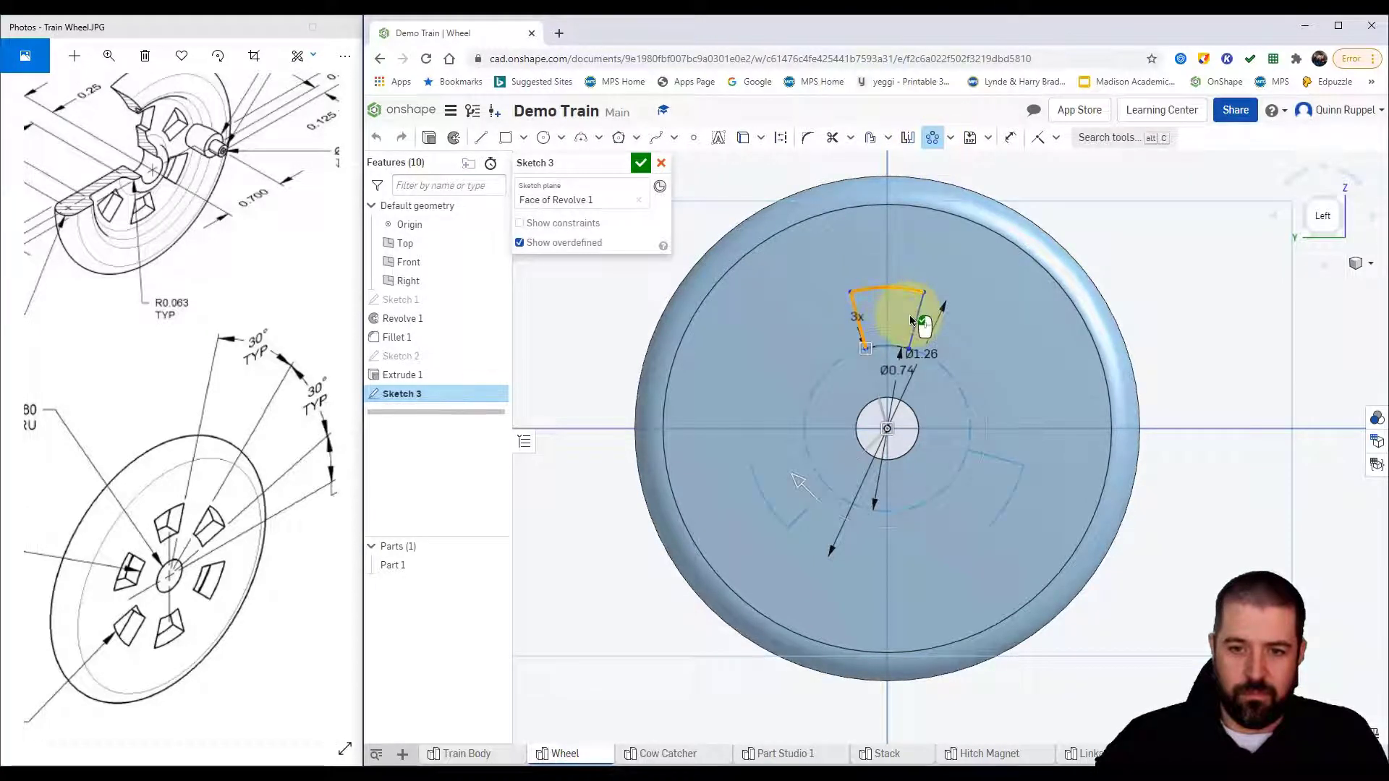
{"action": "left_click", "coordinate": [915, 316]}
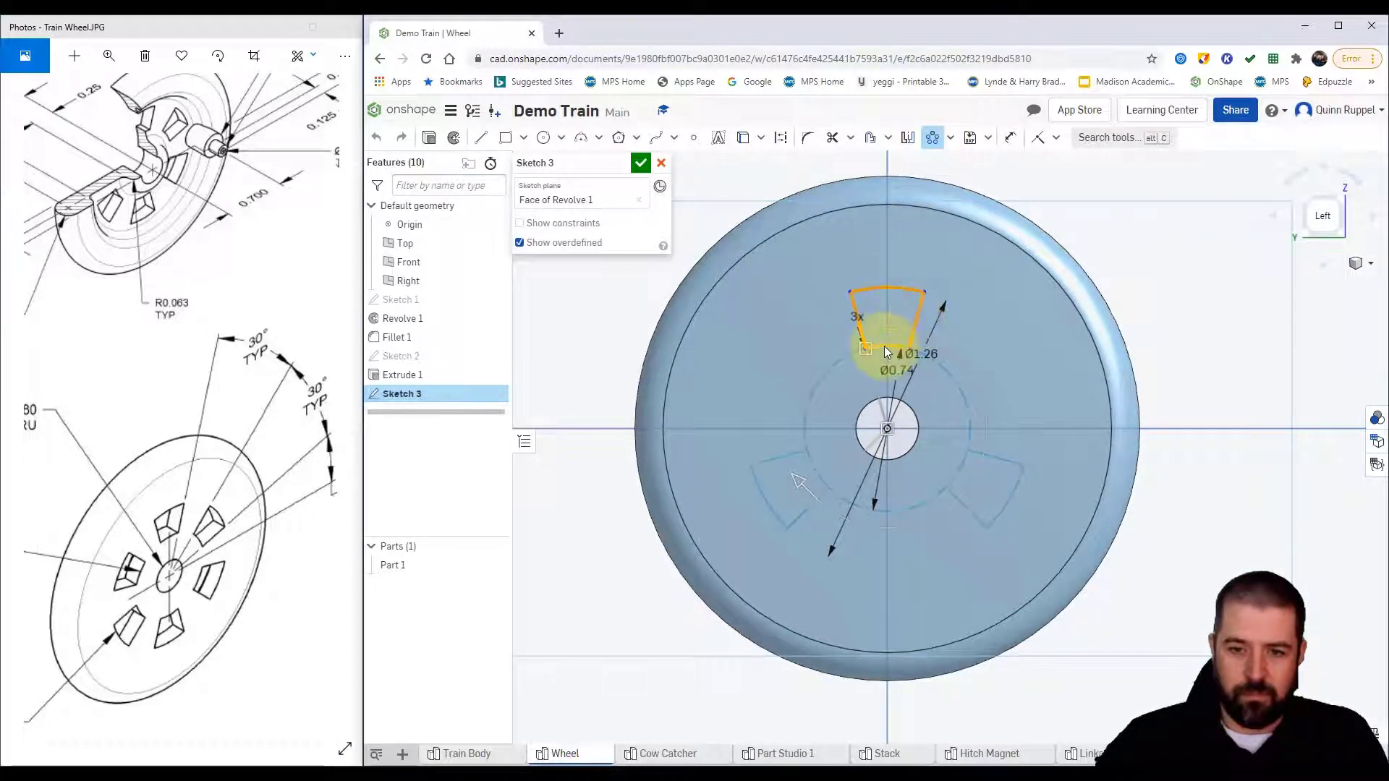
{"action": "left_click", "coordinate": [828, 538]}
{"action": "left_click", "coordinate": [1067, 489]}
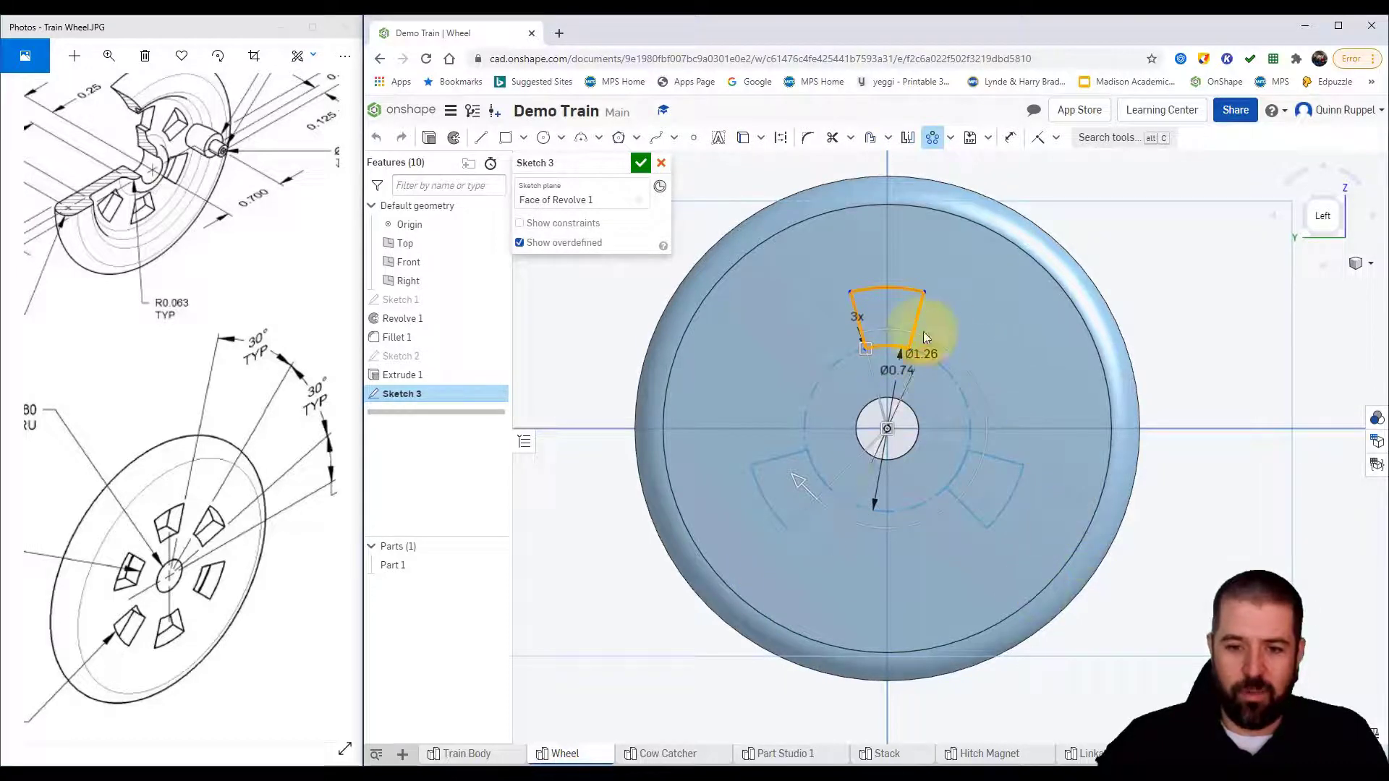
{"action": "left_click", "coordinate": [858, 322]}
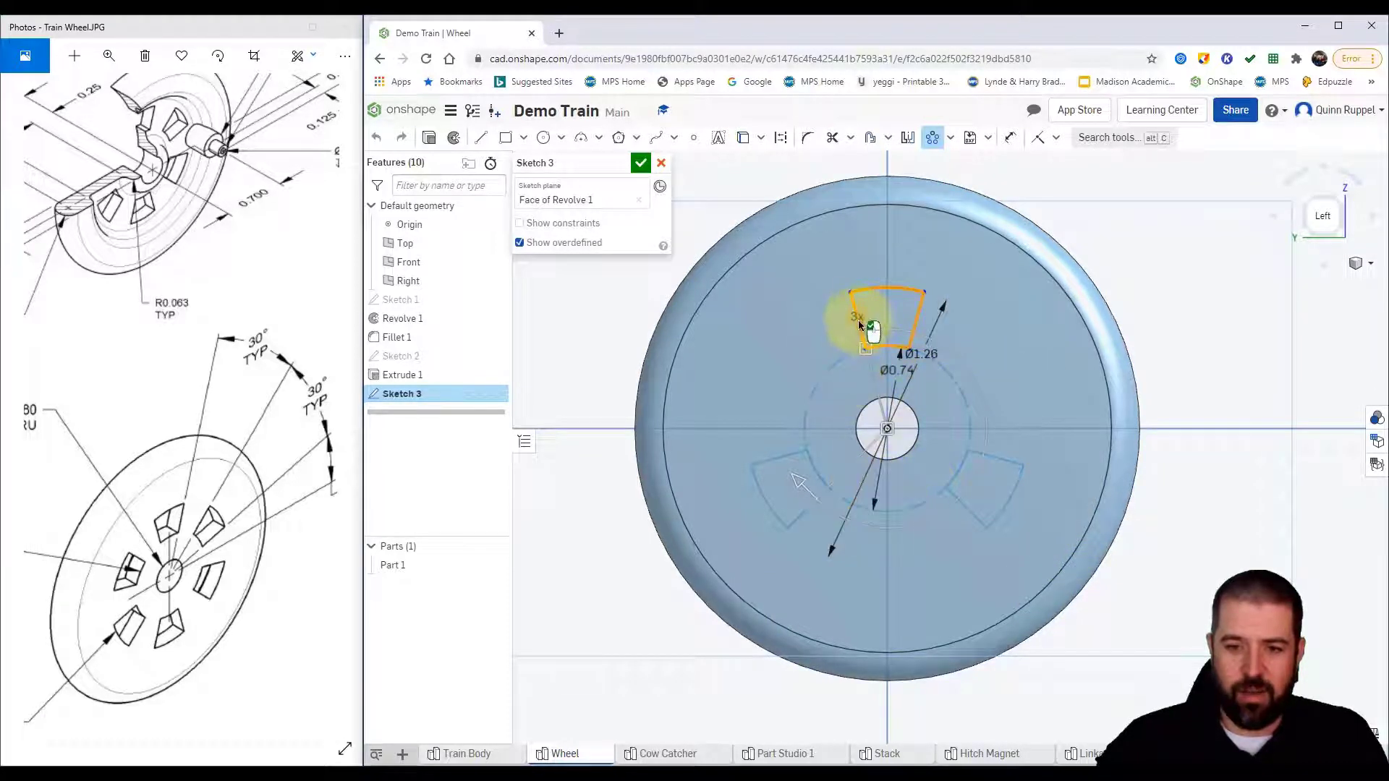
Step: Set the pattern to 6 copies and close Sketch 3
{"action": "double_click", "coordinate": [859, 322]}
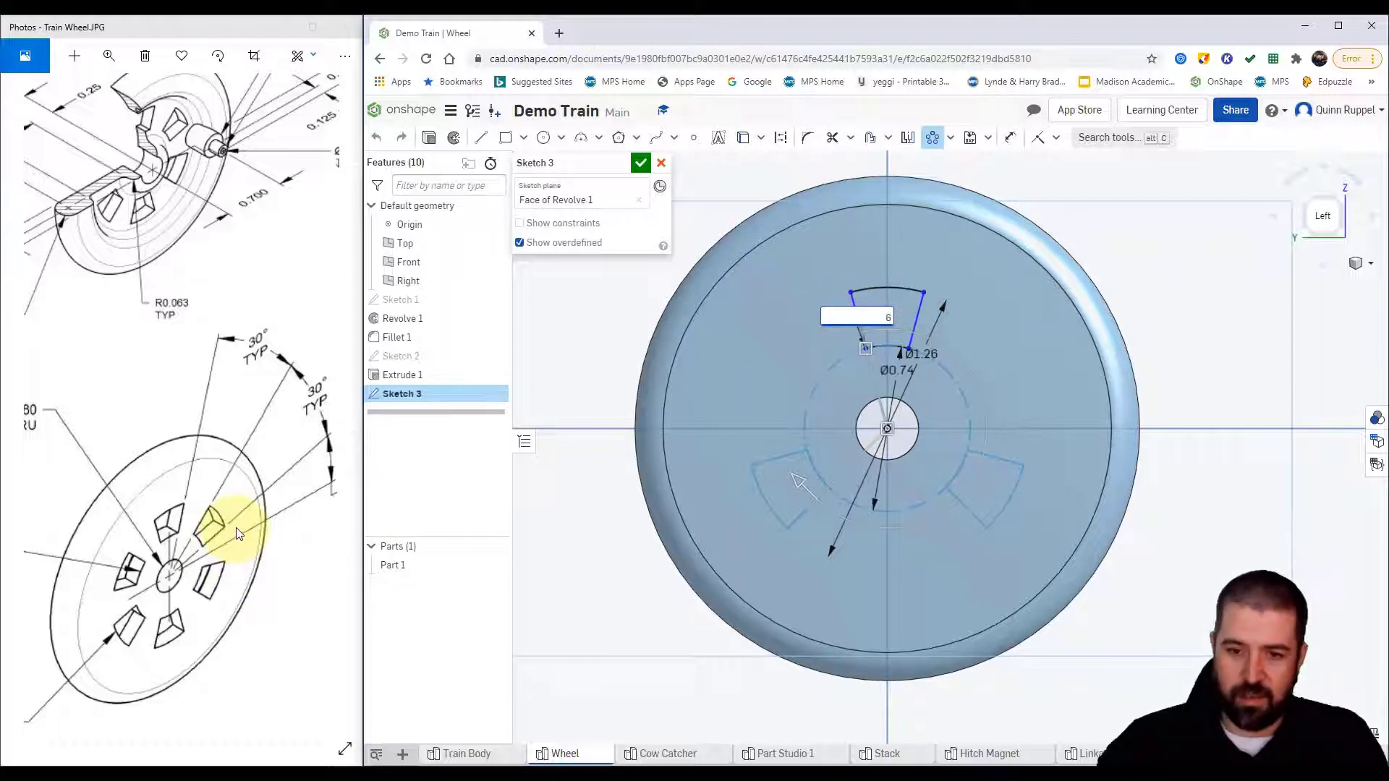
{"action": "type", "text": "6"}
{"action": "key", "text": "Return"}
{"action": "left_click_drag", "start_coordinate": [761, 480], "coordinate": [826, 408]}
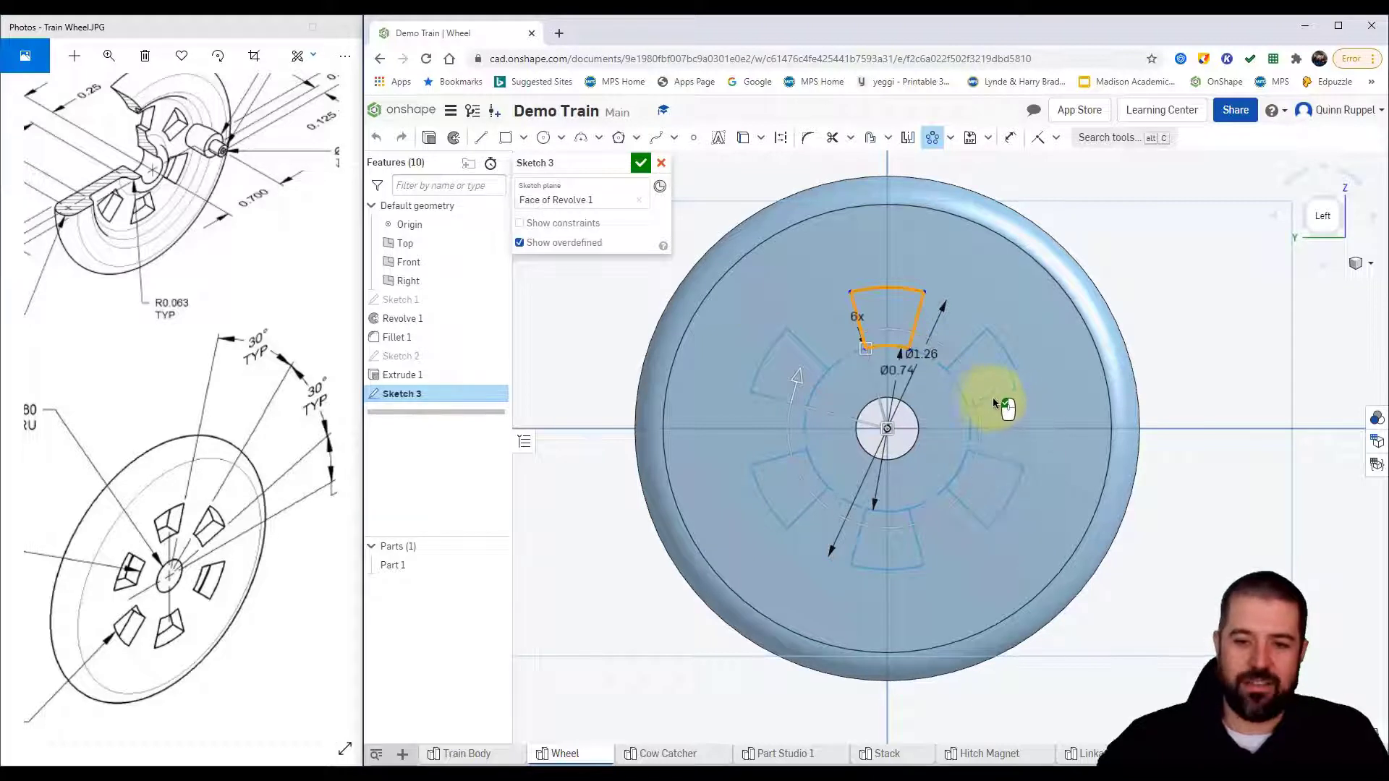
{"action": "left_click", "coordinate": [637, 166]}
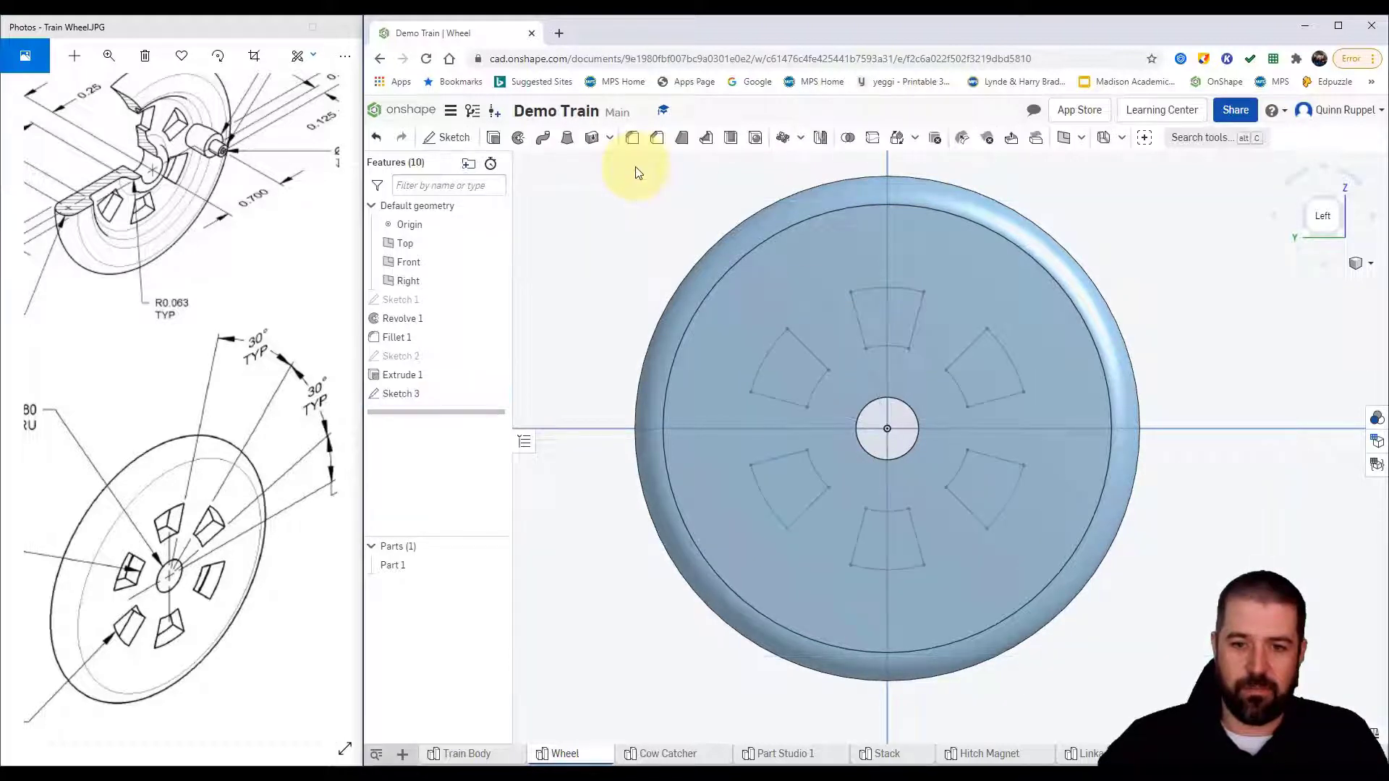
Step: Cut all six sector regions through the wheel with a Remove extrude (Extrude 2)
{"action": "left_click", "coordinate": [494, 141]}
{"action": "left_click", "coordinate": [791, 372]}
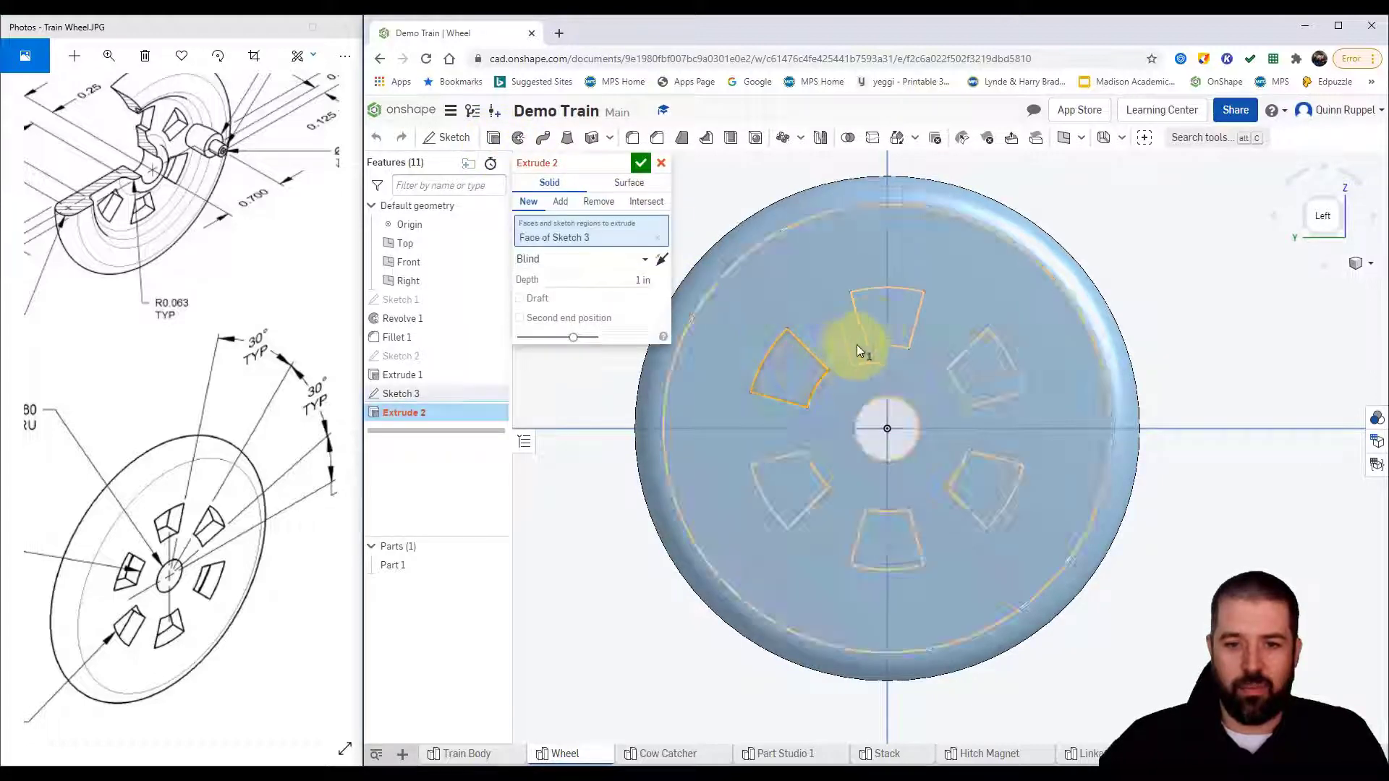
{"action": "left_click", "coordinate": [886, 320]}
{"action": "left_click", "coordinate": [988, 384]}
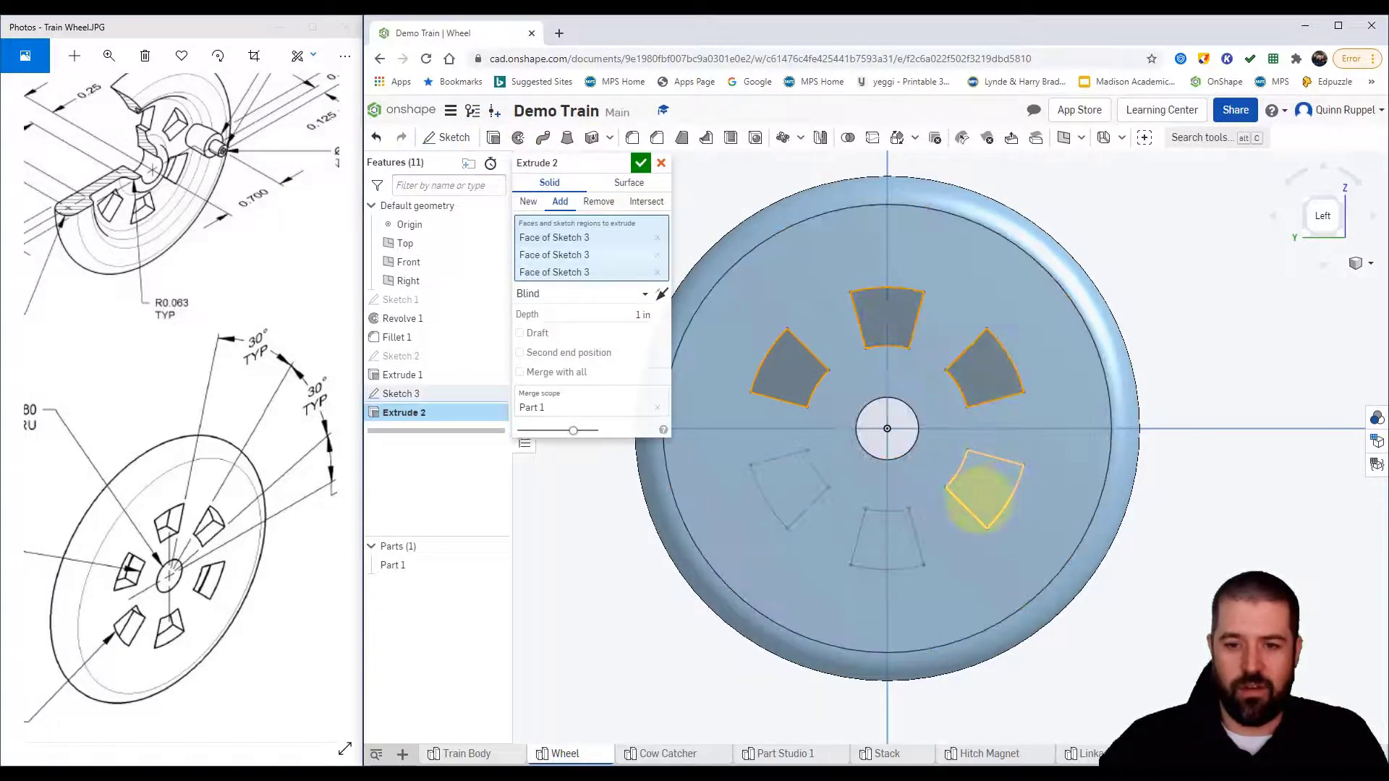
{"action": "left_click", "coordinate": [982, 481]}
{"action": "left_click", "coordinate": [876, 532]}
{"action": "left_click", "coordinate": [780, 484]}
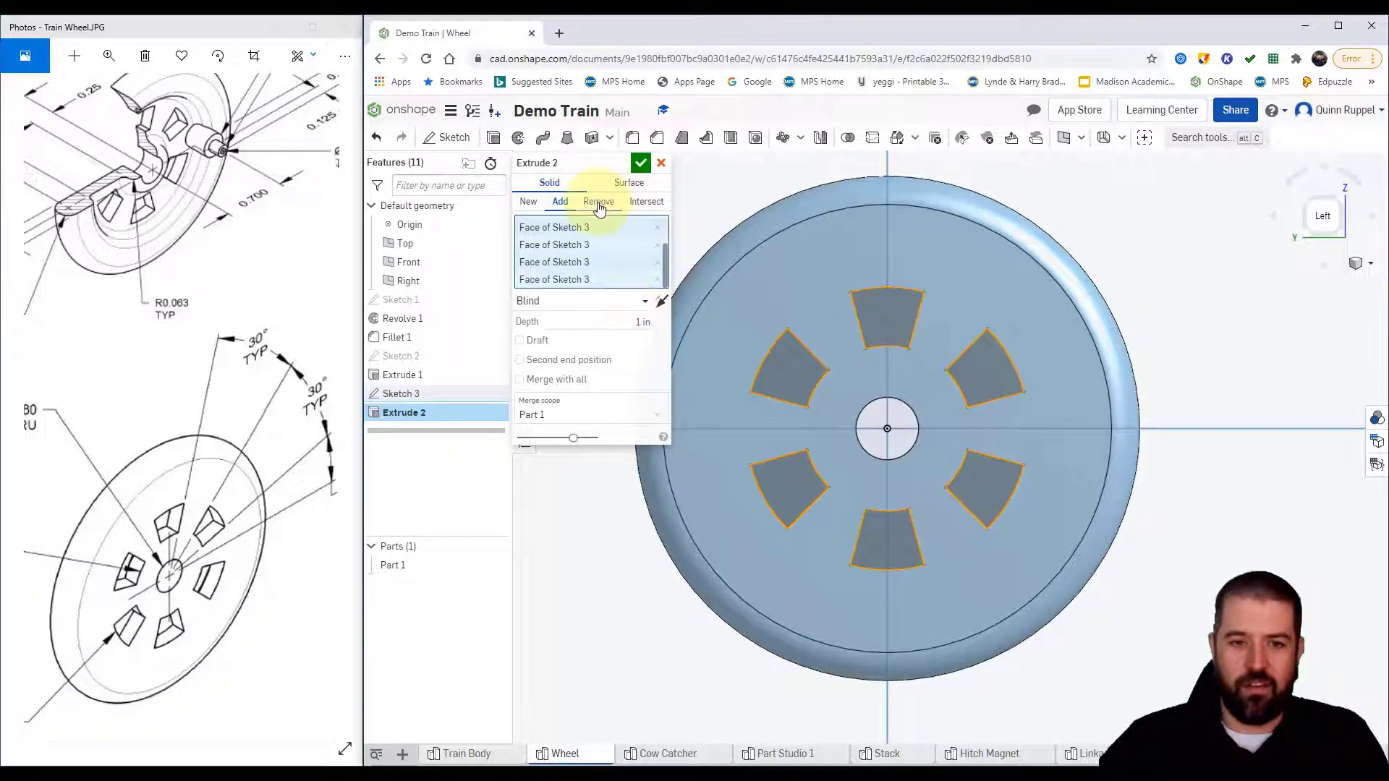
{"action": "left_click", "coordinate": [640, 162]}
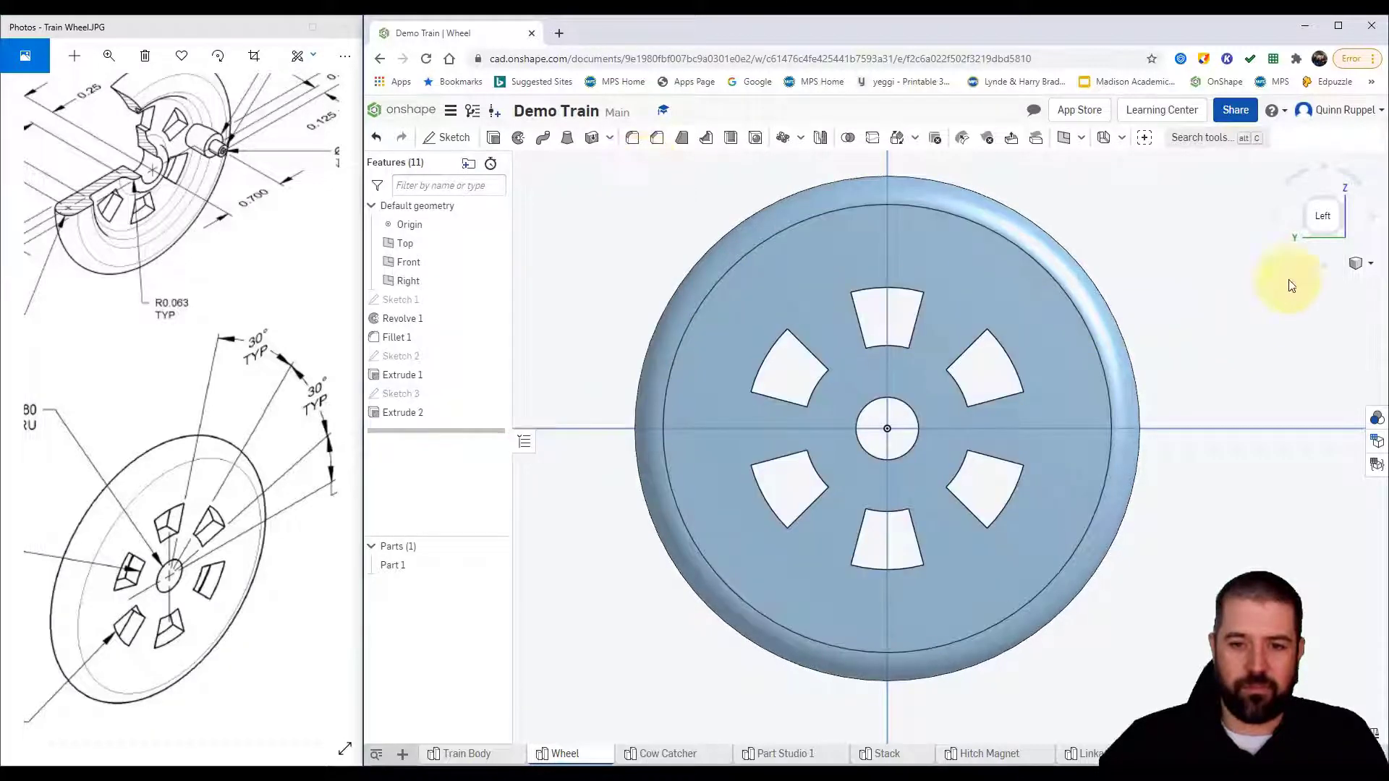
Step: Switch to the isometric view and bring the reference drawing's crank pin detail into view
{"action": "left_click", "coordinate": [1356, 273]}
{"action": "left_click", "coordinate": [1319, 288]}
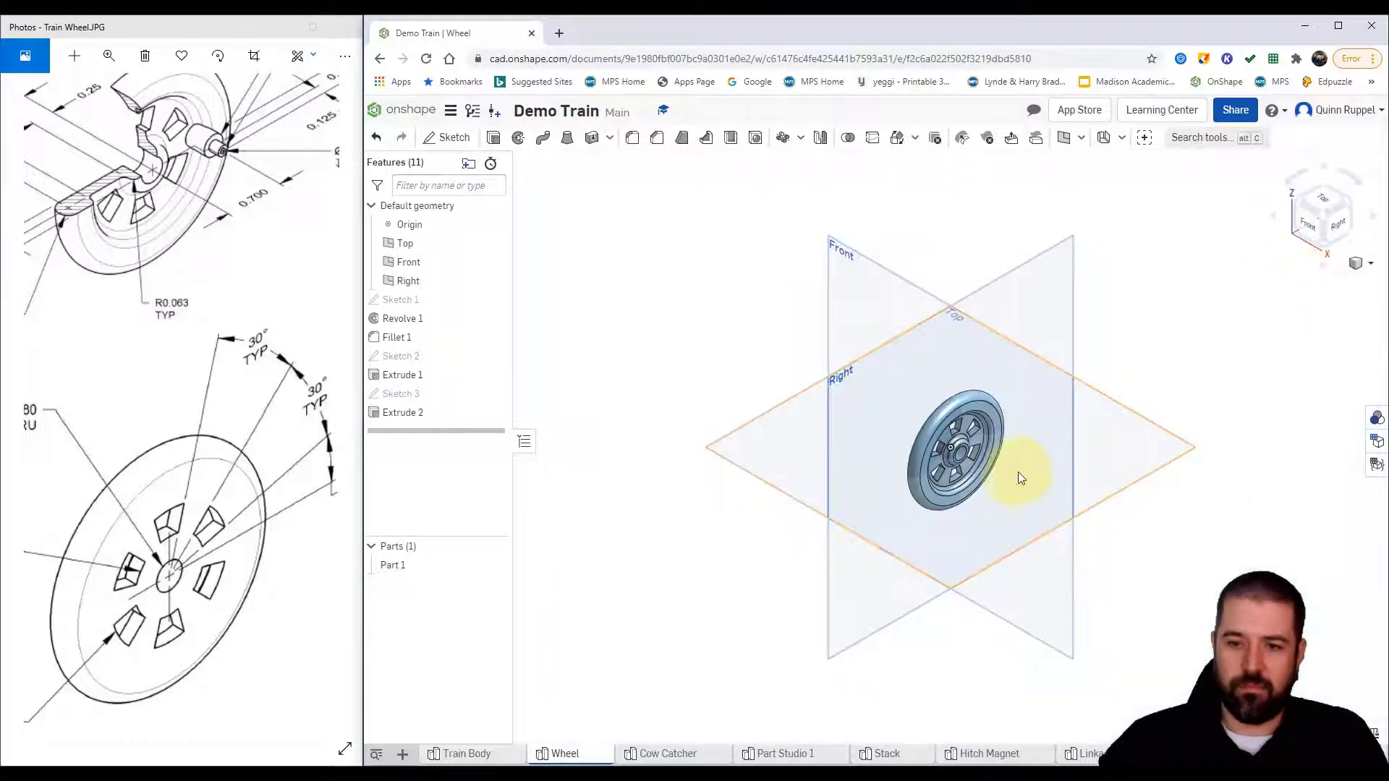
{"action": "scroll", "coordinate": [988, 451], "scroll_direction": "up", "scroll_amount": 5}
{"action": "scroll", "coordinate": [994, 439], "scroll_direction": "down", "scroll_amount": 3}
{"action": "left_click", "coordinate": [791, 402]}
{"action": "mouse_move", "coordinate": [303, 387]}
{"action": "left_mouse_down"}
{"action": "mouse_move", "coordinate": [298, 326]}
{"action": "mouse_move", "coordinate": [289, 523]}
{"action": "mouse_move", "coordinate": [156, 250]}
{"action": "left_mouse_up"}
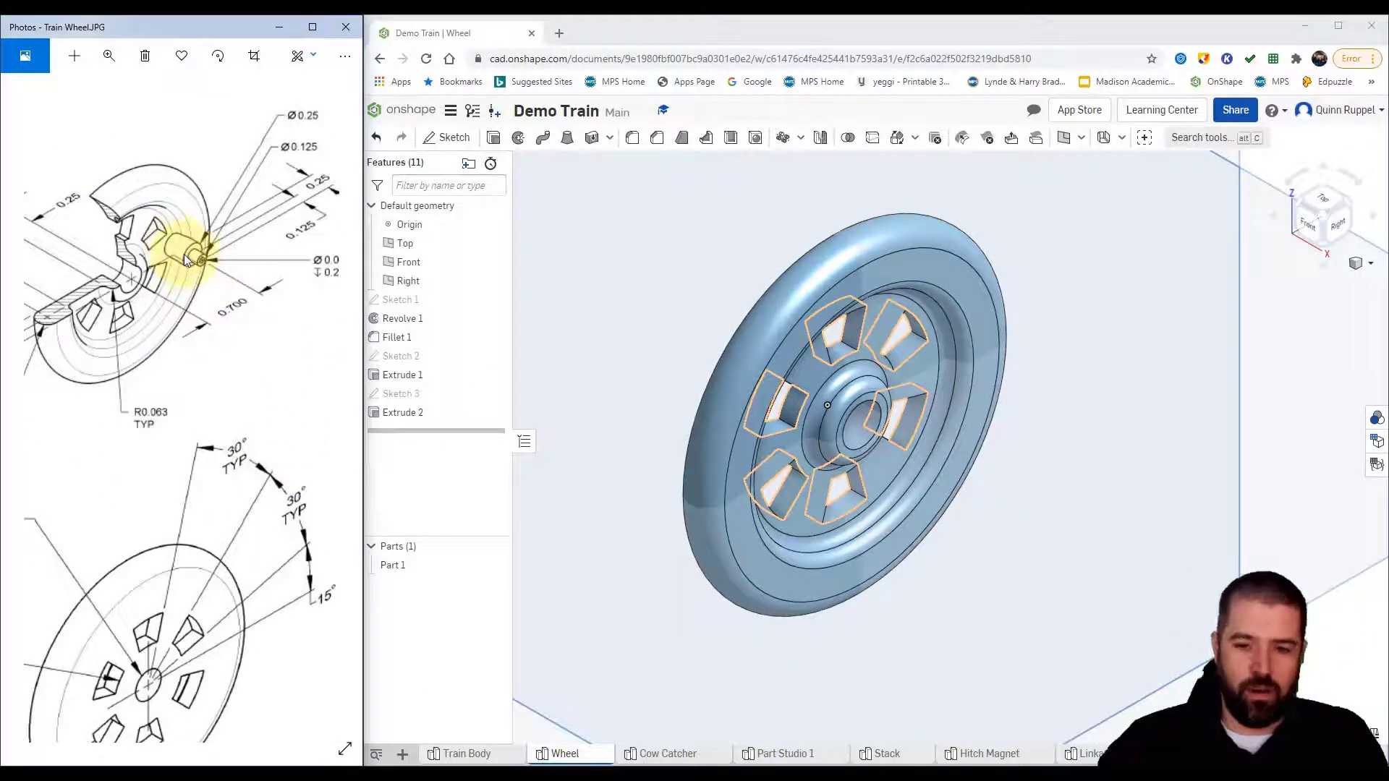
Step: Start Sketch 4 on the wheel's front face, viewed face-on, and draw a small circle
{"action": "left_click", "coordinate": [442, 139]}
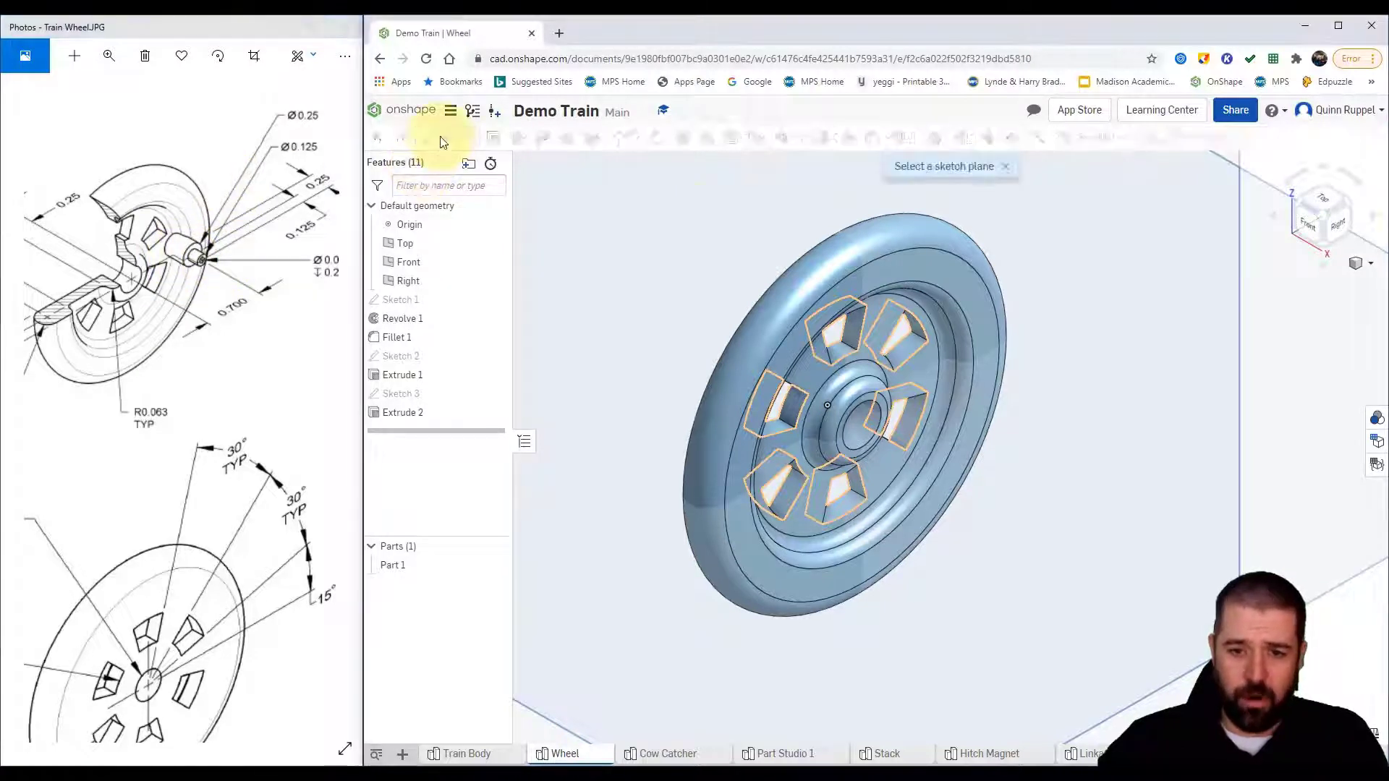
{"action": "left_click", "coordinate": [911, 388]}
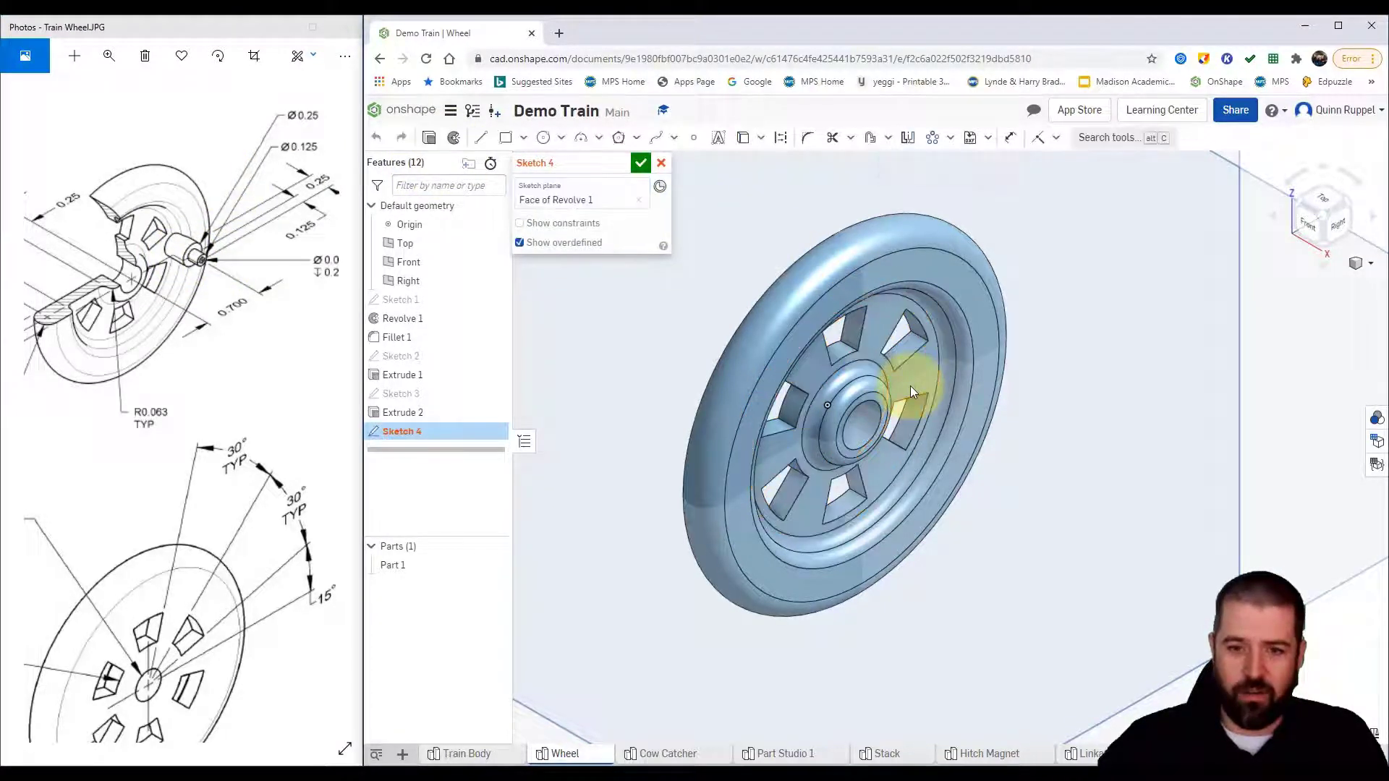
{"action": "left_click", "coordinate": [1351, 218]}
{"action": "middle_click_drag", "start_coordinate": [1009, 442], "coordinate": [972, 421]}
{"action": "left_click", "coordinate": [543, 138]}
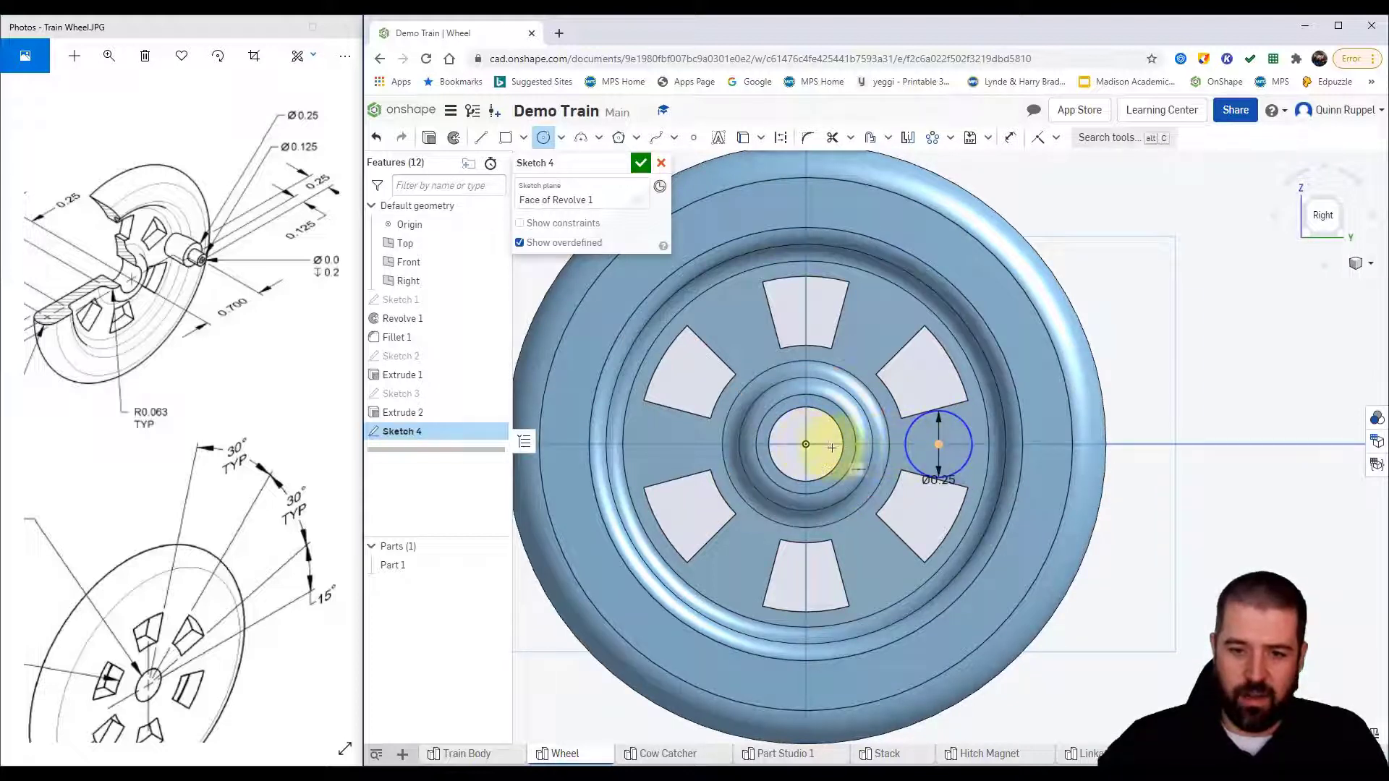
Step: Dimension the circle's centre 0.7 from the origin and close Sketch 4
{"action": "left_click", "coordinate": [1010, 137]}
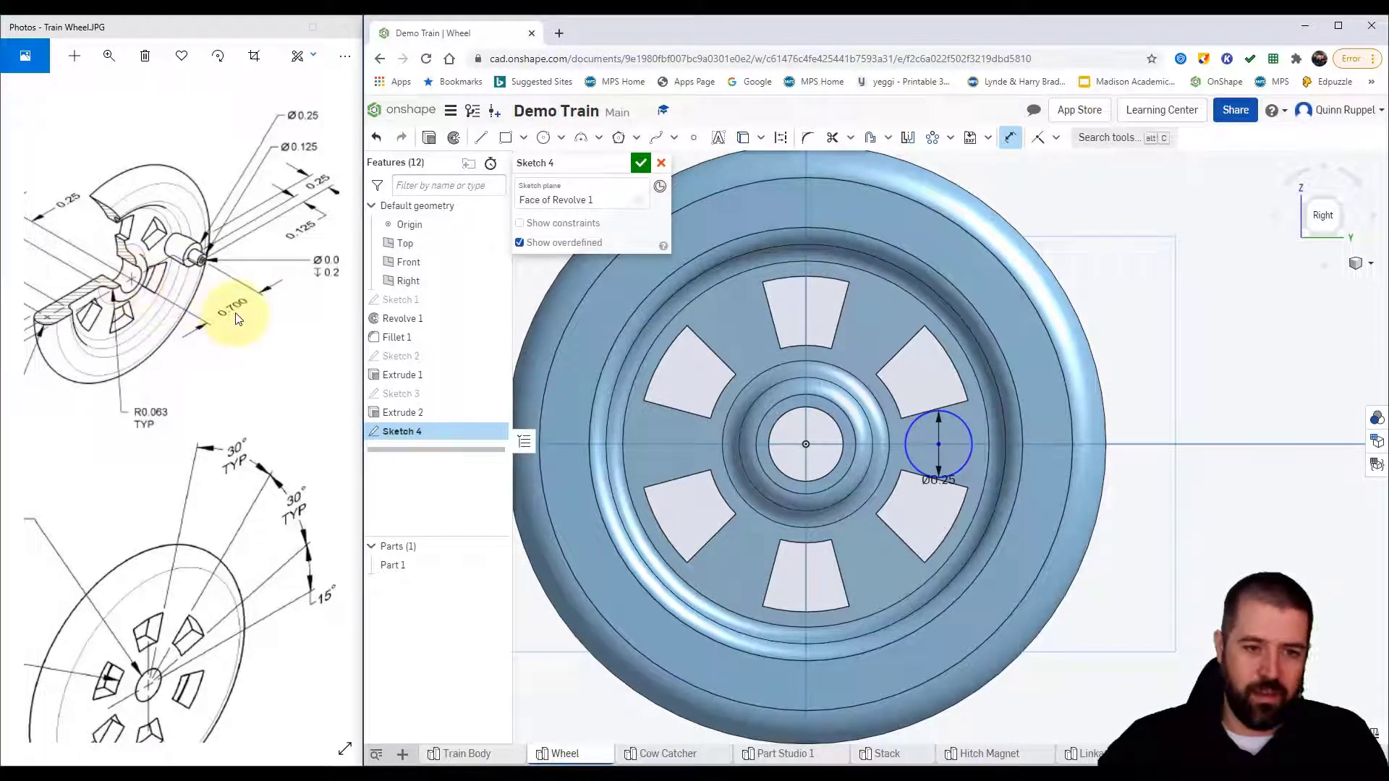
{"action": "left_click", "coordinate": [806, 445]}
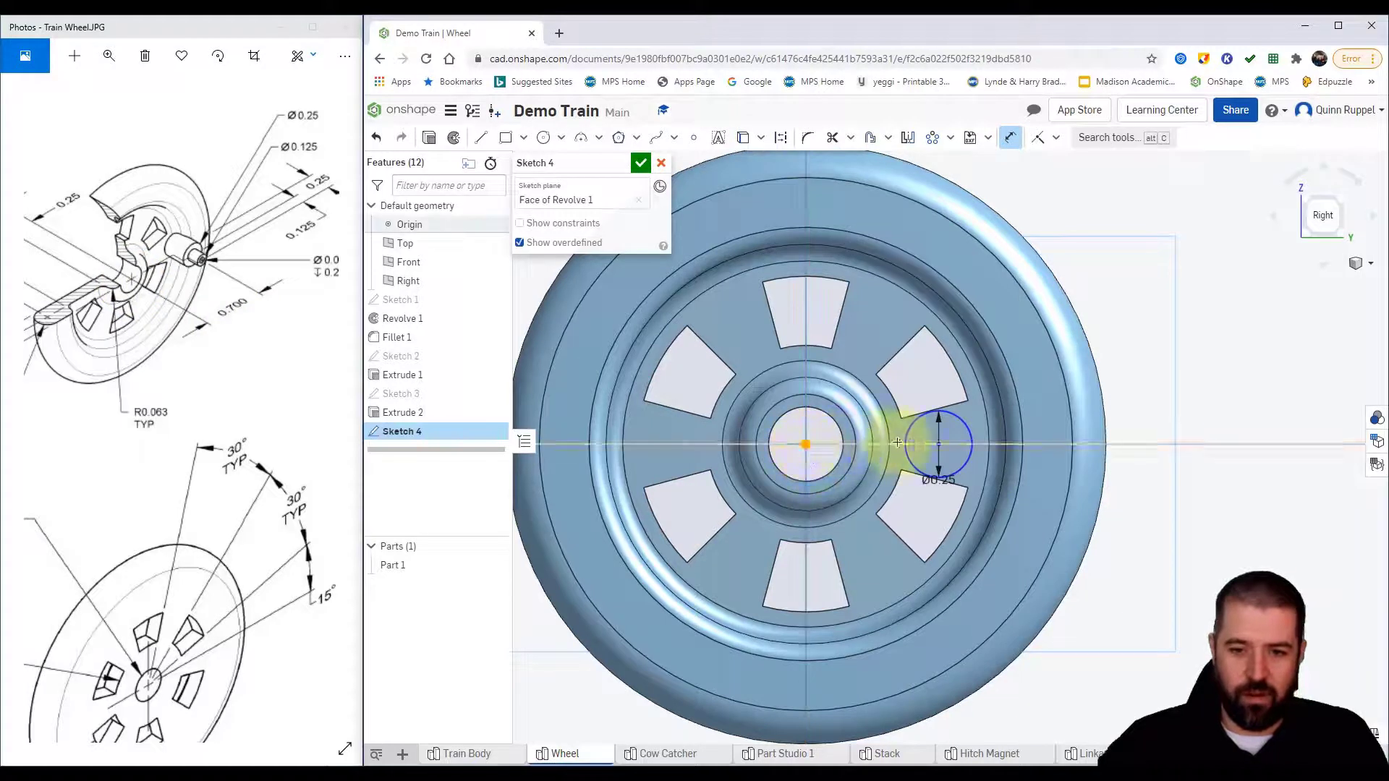
{"action": "left_click", "coordinate": [938, 444]}
{"action": "left_click", "coordinate": [875, 347]}
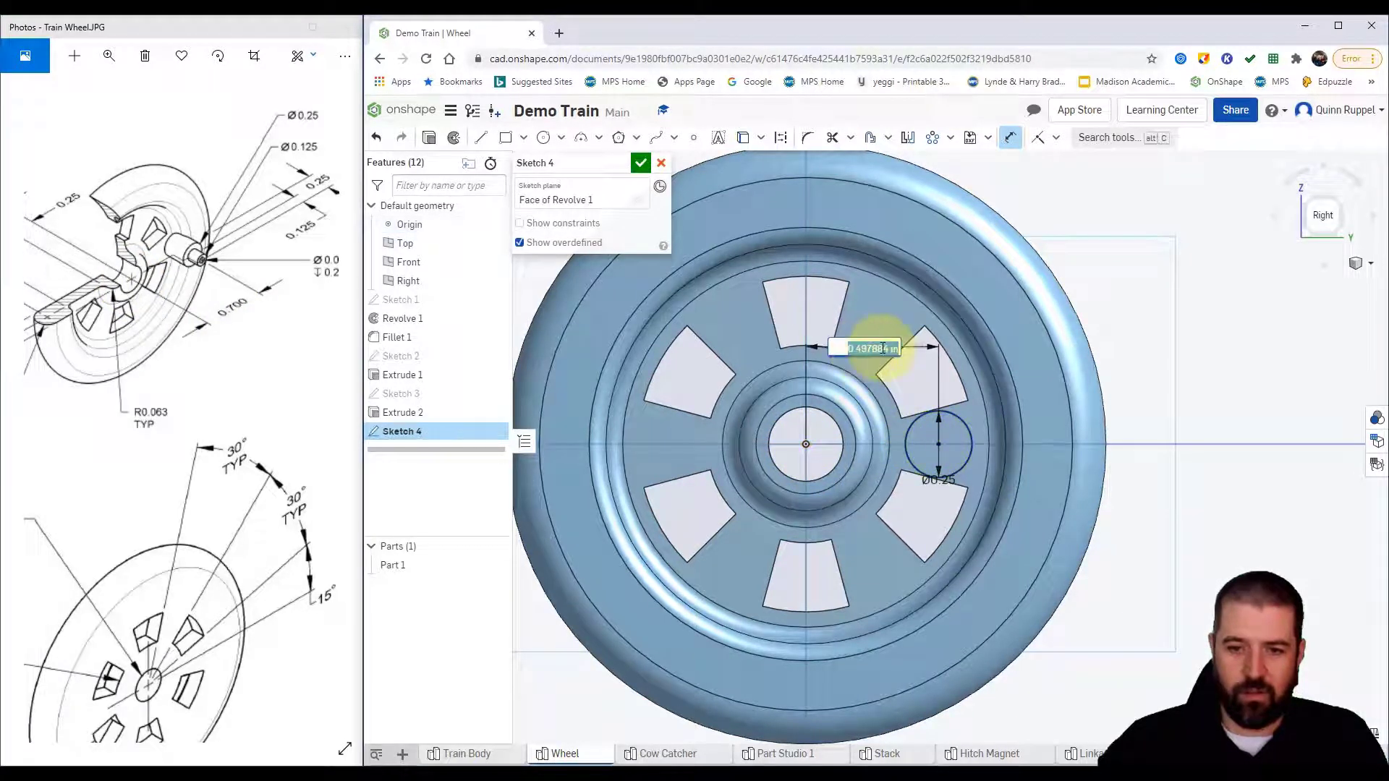
{"action": "key", "text": "Return"}
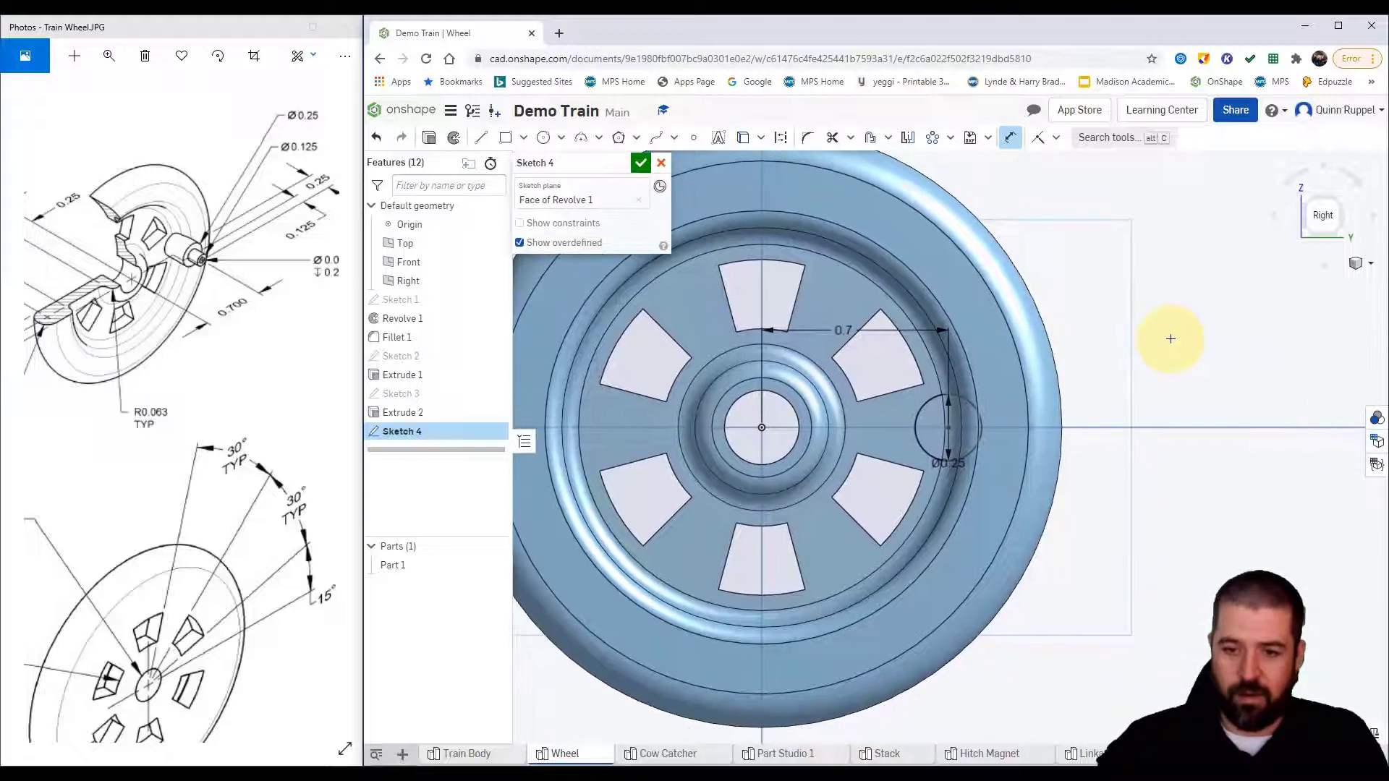
{"action": "right_click_drag", "start_coordinate": [1137, 334], "coordinate": [1104, 364]}
{"action": "key", "text": "n"}
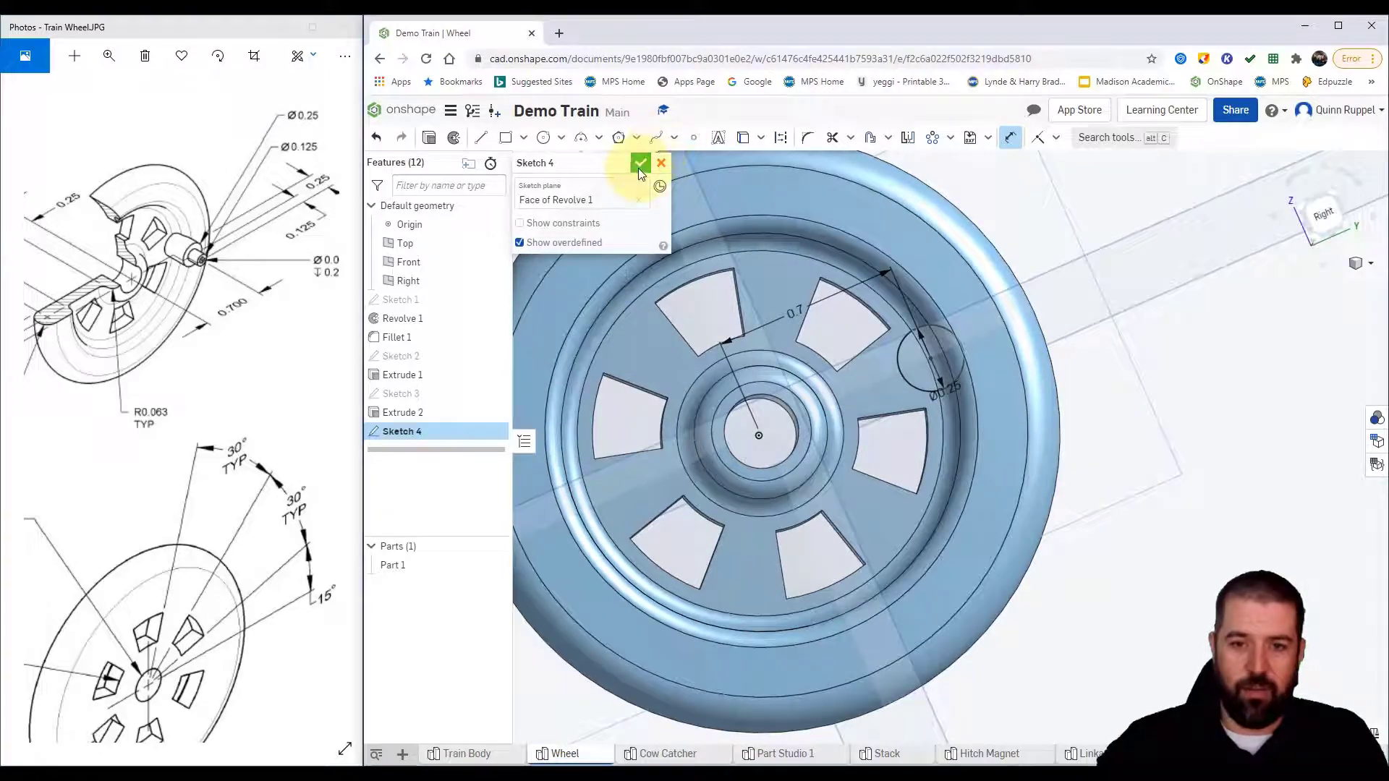
{"action": "left_click", "coordinate": [640, 165]}
Step: Extrude the Ø0.25 circle outward 0.25 in as an added crank pin (Extrude 3)
{"action": "key", "text": "shift+4"}
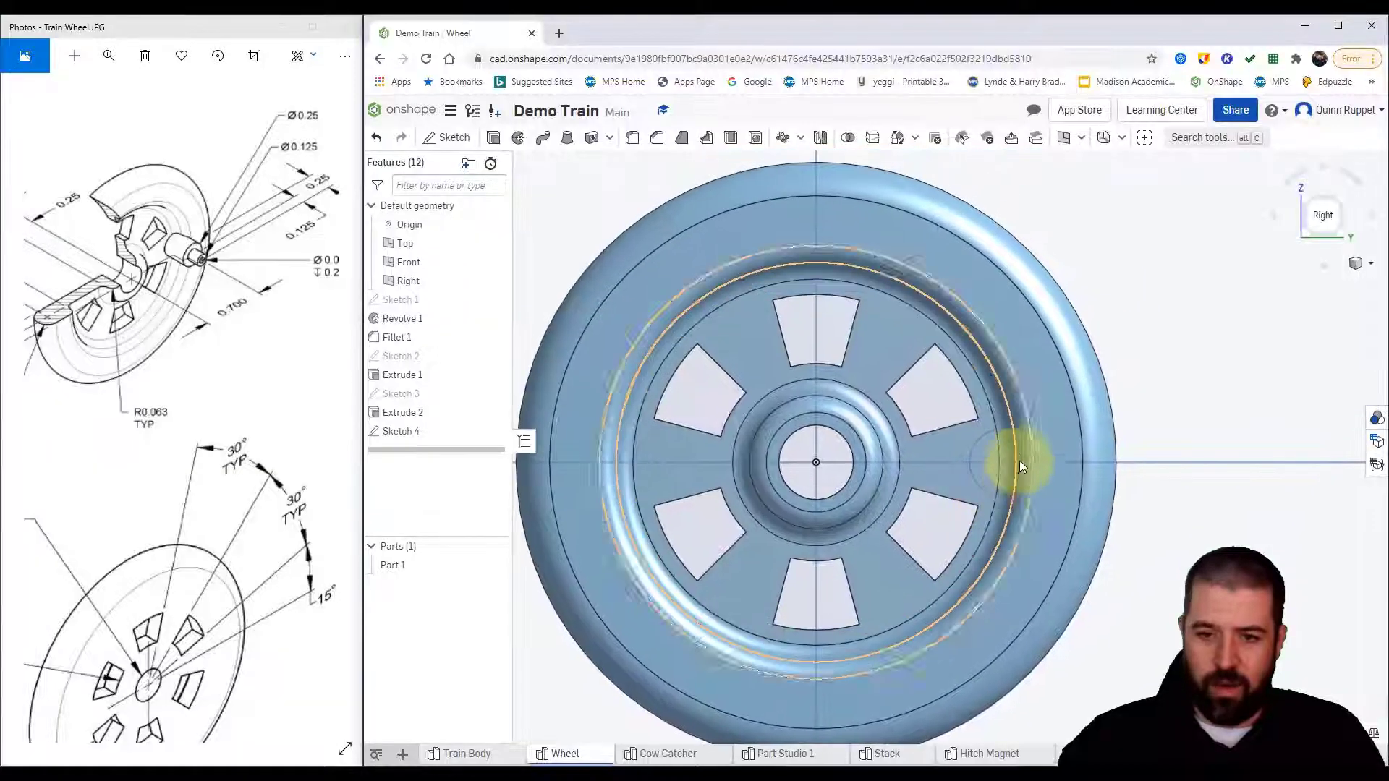
{"action": "left_click", "coordinate": [494, 141]}
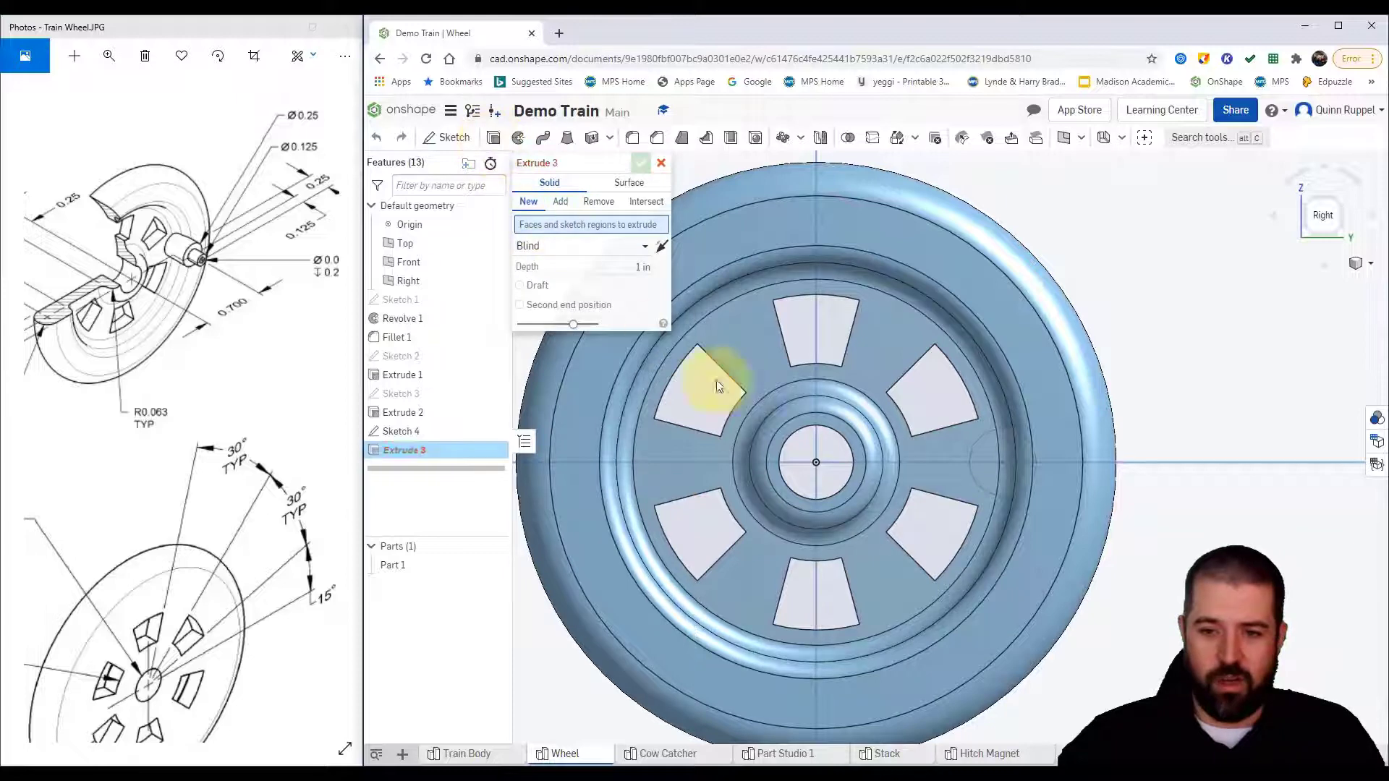
{"action": "left_click", "coordinate": [1002, 470]}
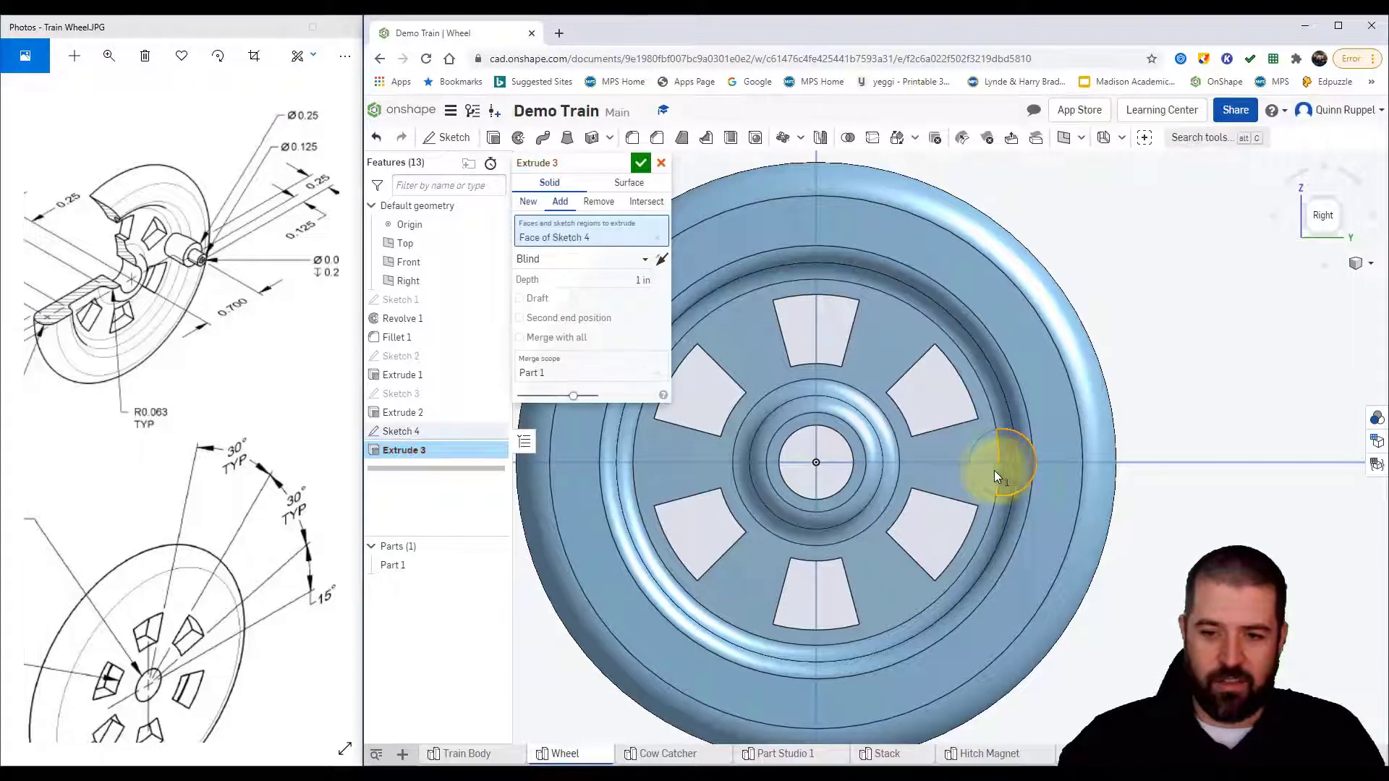
{"action": "left_click", "coordinate": [986, 470]}
{"action": "key", "text": "Left"}
{"action": "key", "text": "Left"}
{"action": "key", "text": "Up"}
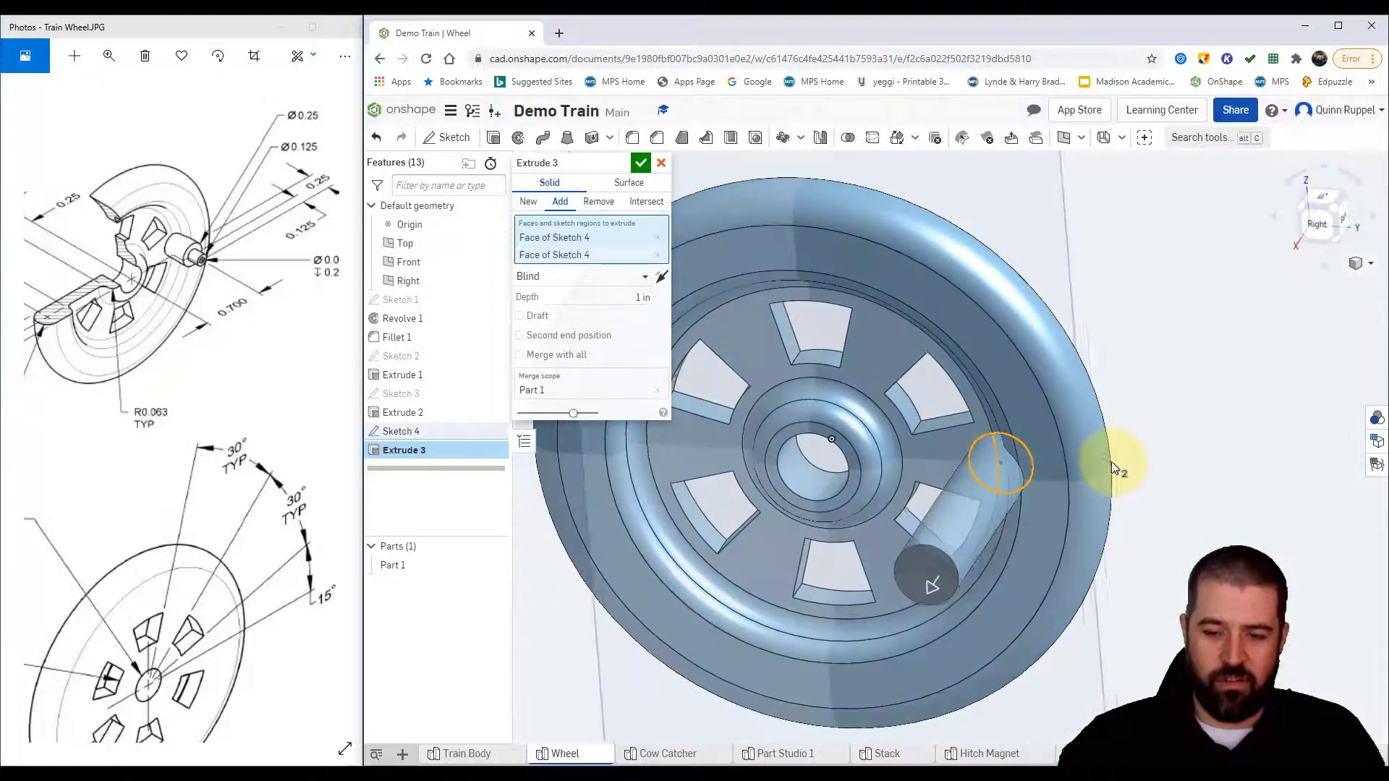
{"action": "left_click", "coordinate": [620, 296]}
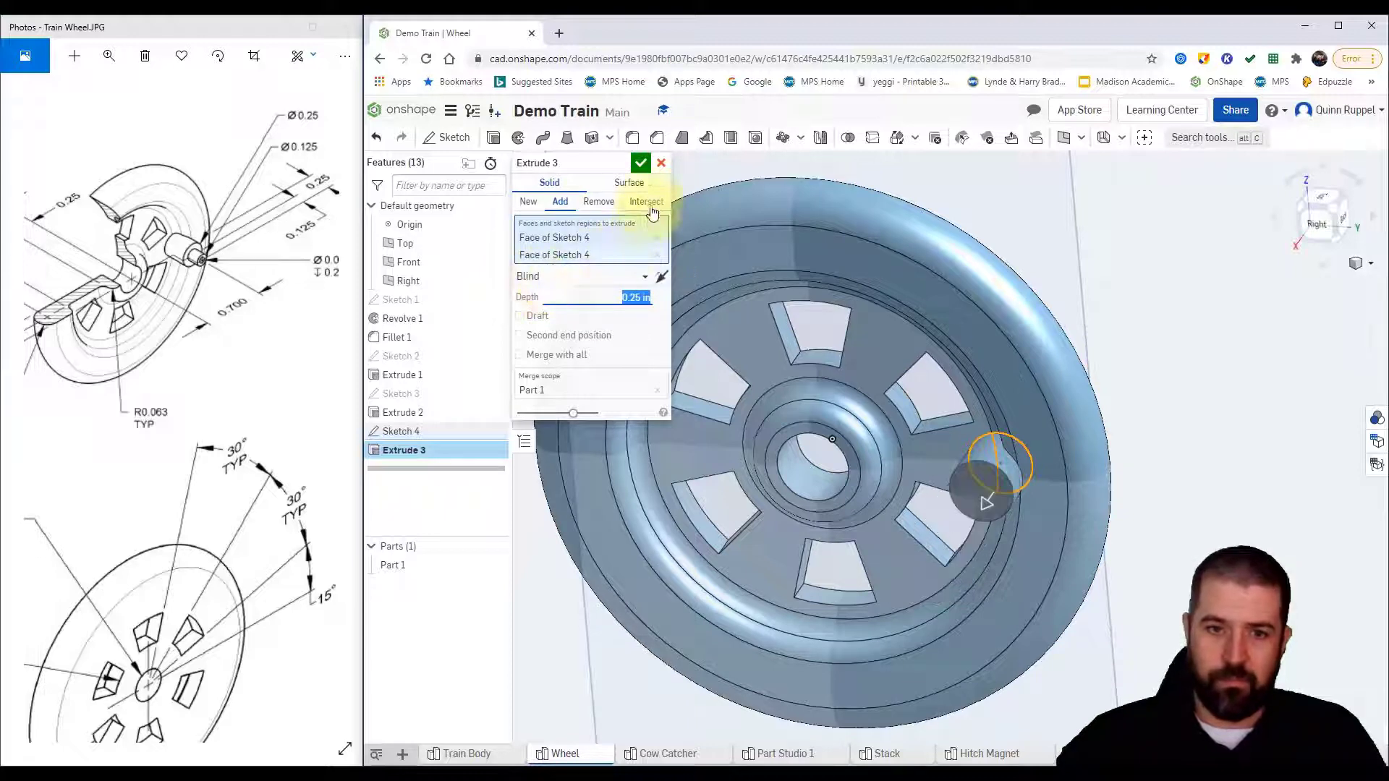
{"action": "left_click", "coordinate": [640, 163]}
{"action": "right_click_drag", "start_coordinate": [1114, 331], "coordinate": [1135, 310]}
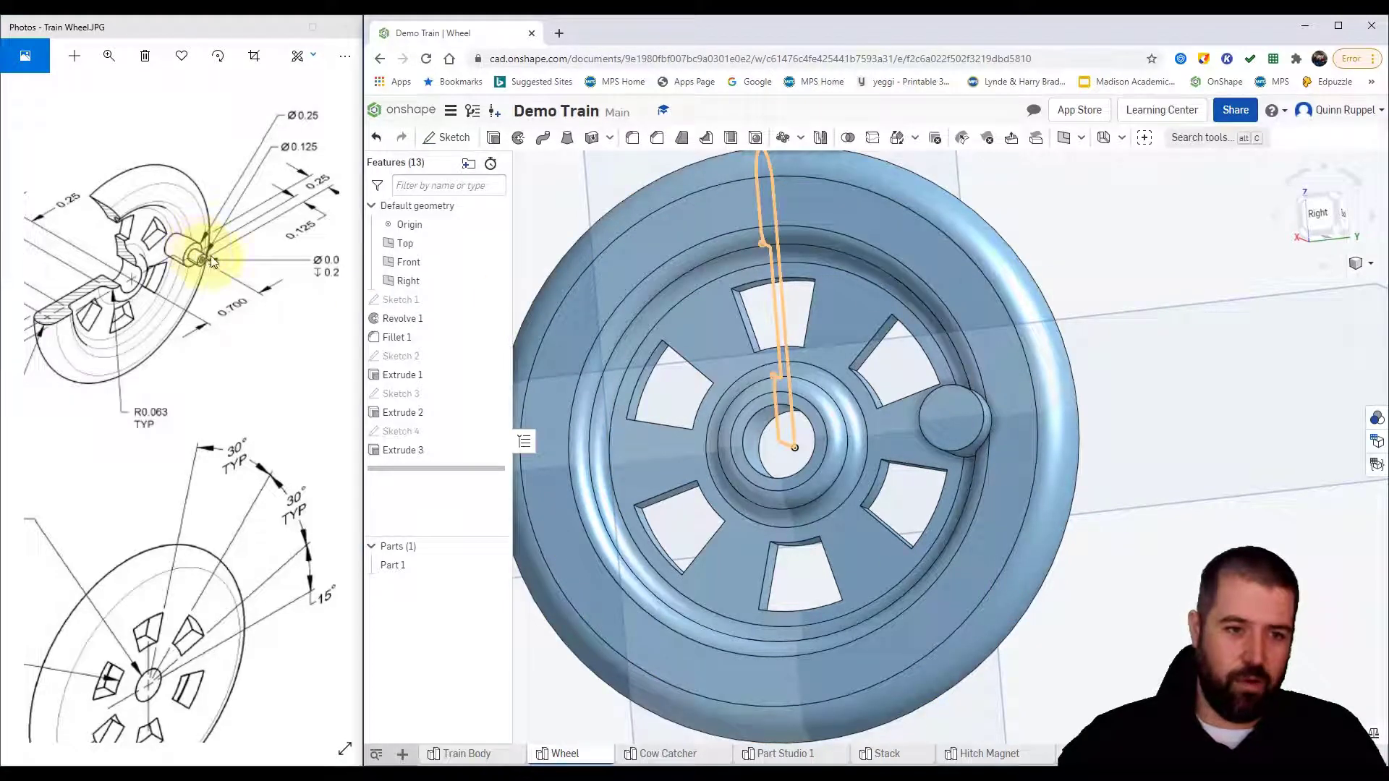
Step: Sketch a Ø0.125 circle centred on the crank boss face as Sketch 5
{"action": "left_click", "coordinate": [436, 142]}
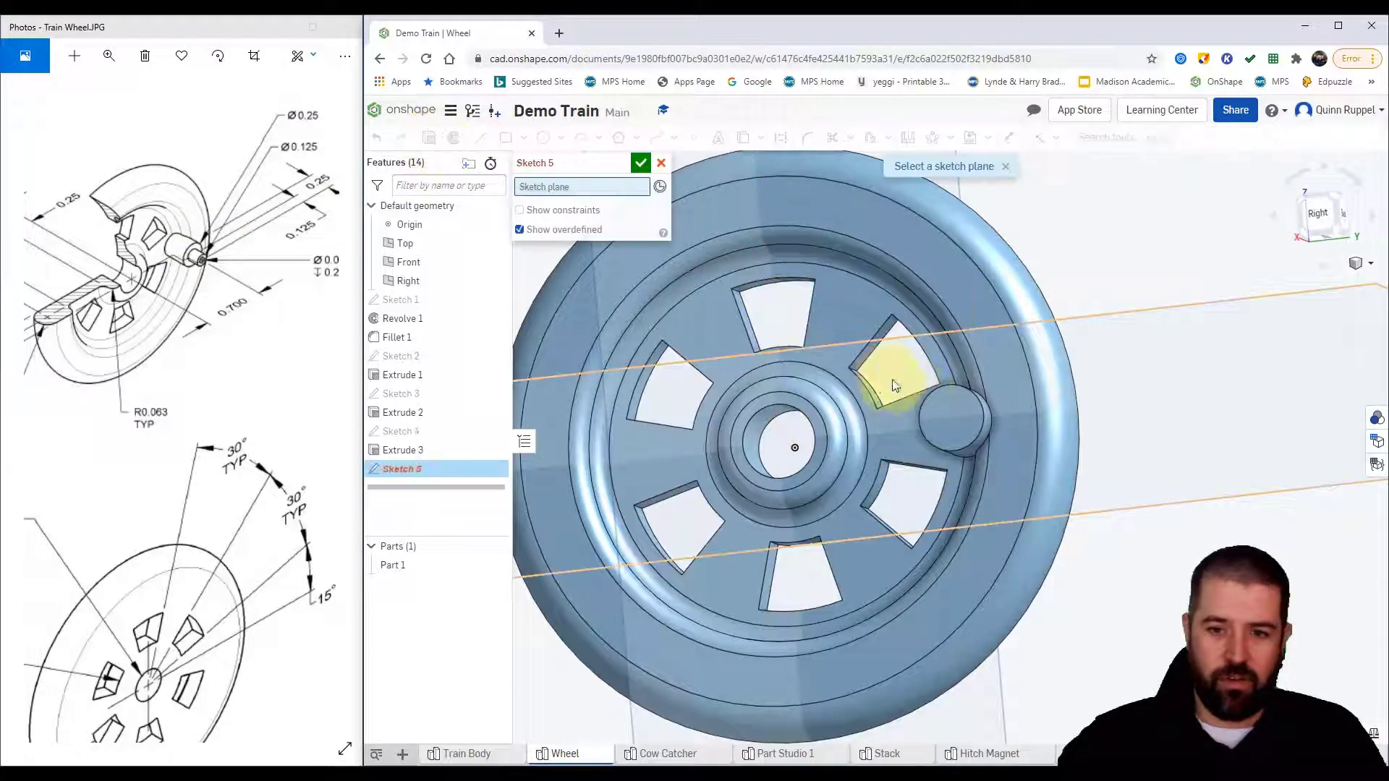
{"action": "left_click", "coordinate": [962, 426]}
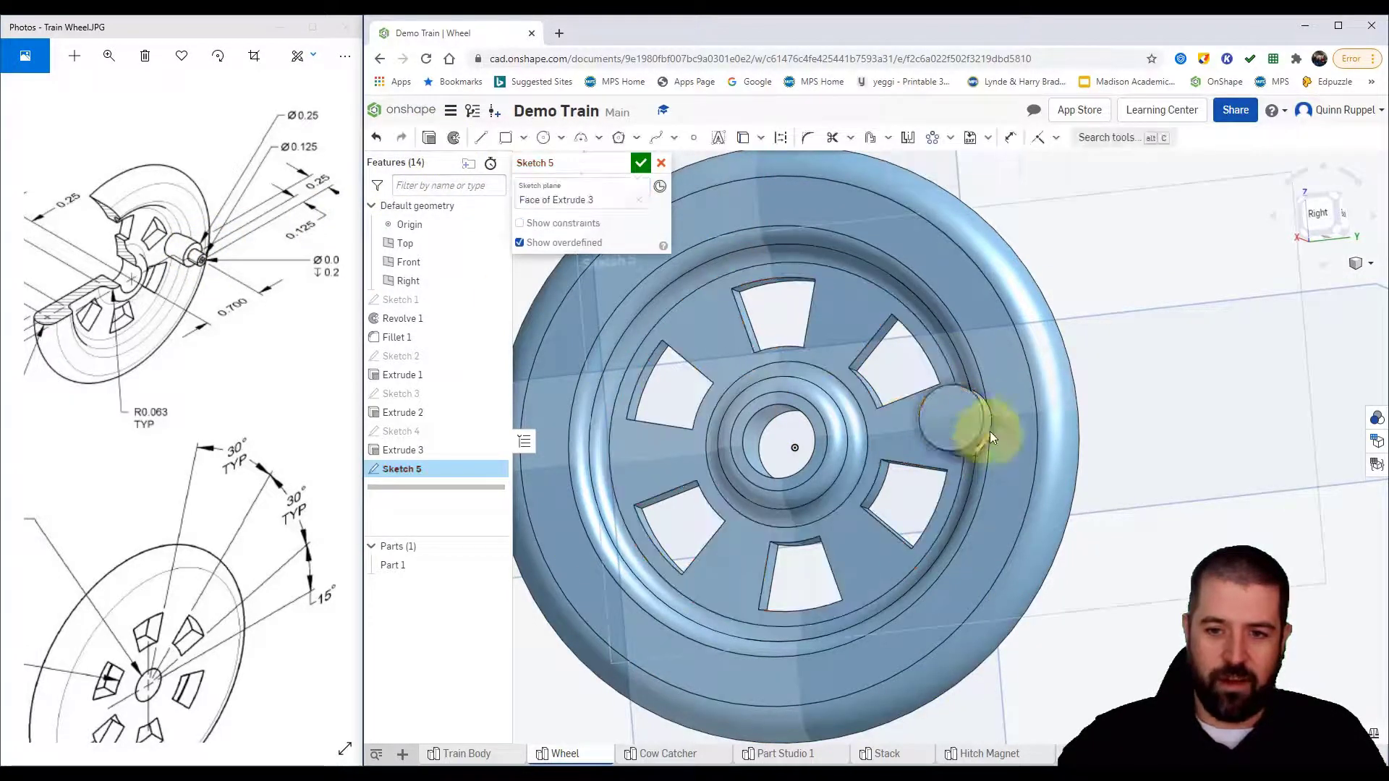
{"action": "left_click", "coordinate": [543, 137]}
{"action": "left_click", "coordinate": [954, 420]}
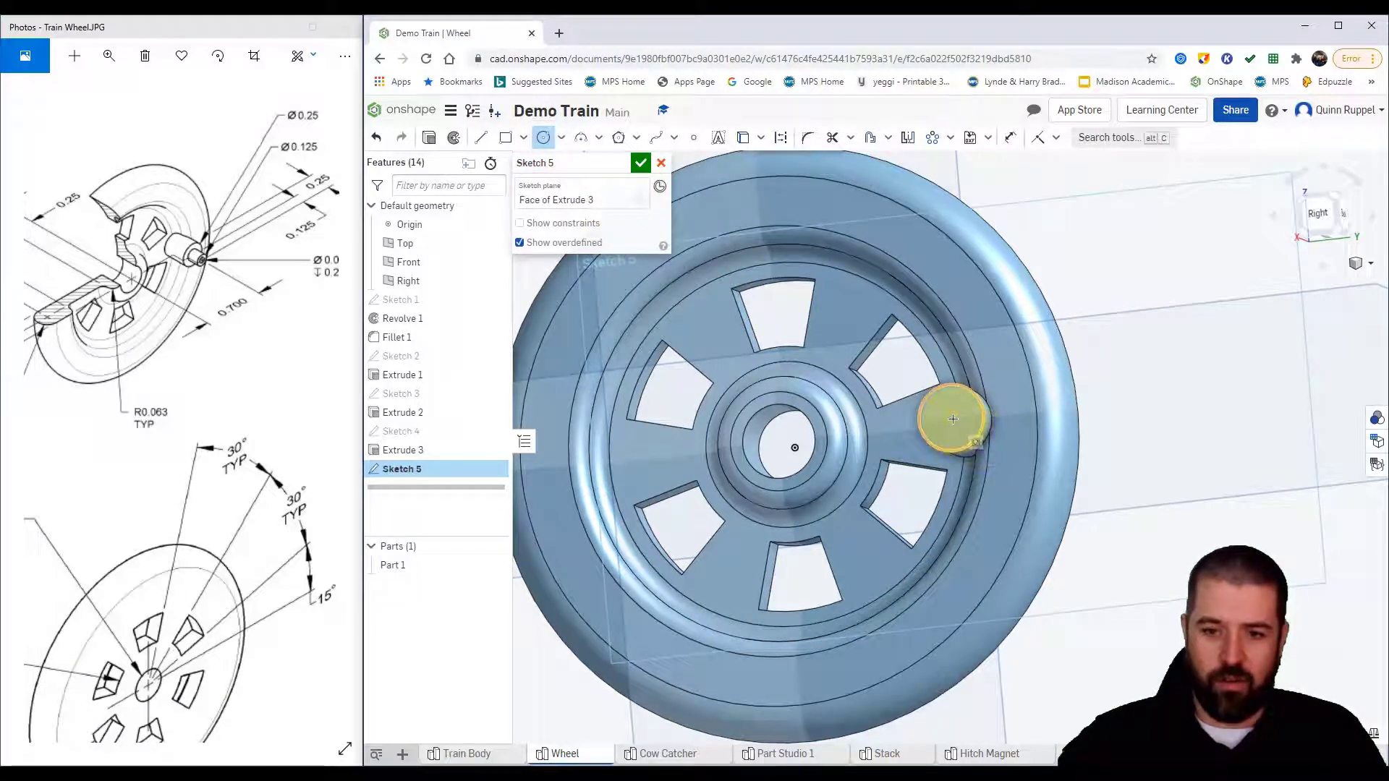
{"action": "left_click", "coordinate": [964, 415]}
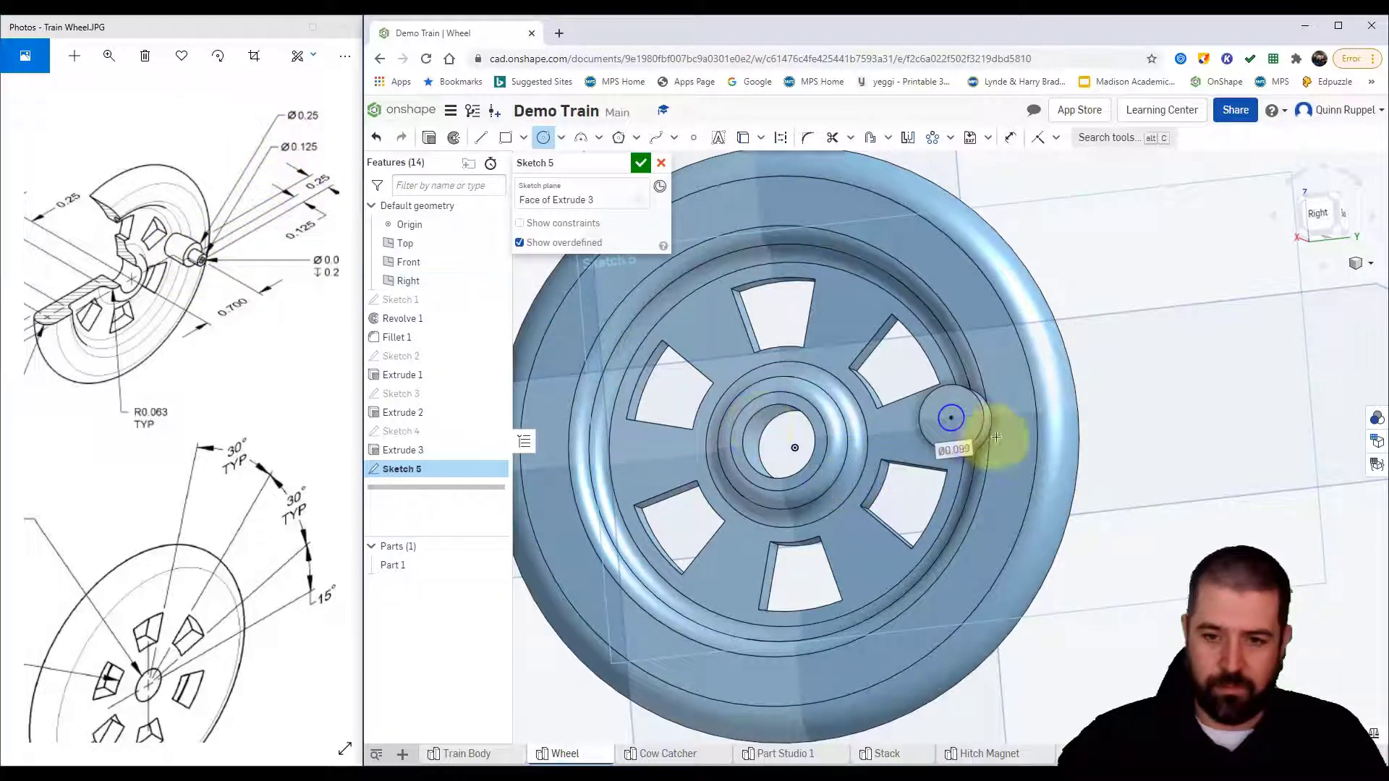
{"action": "scroll", "coordinate": [983, 434], "scroll_direction": "up", "scroll_amount": 3}
{"action": "double_click", "coordinate": [890, 416]}
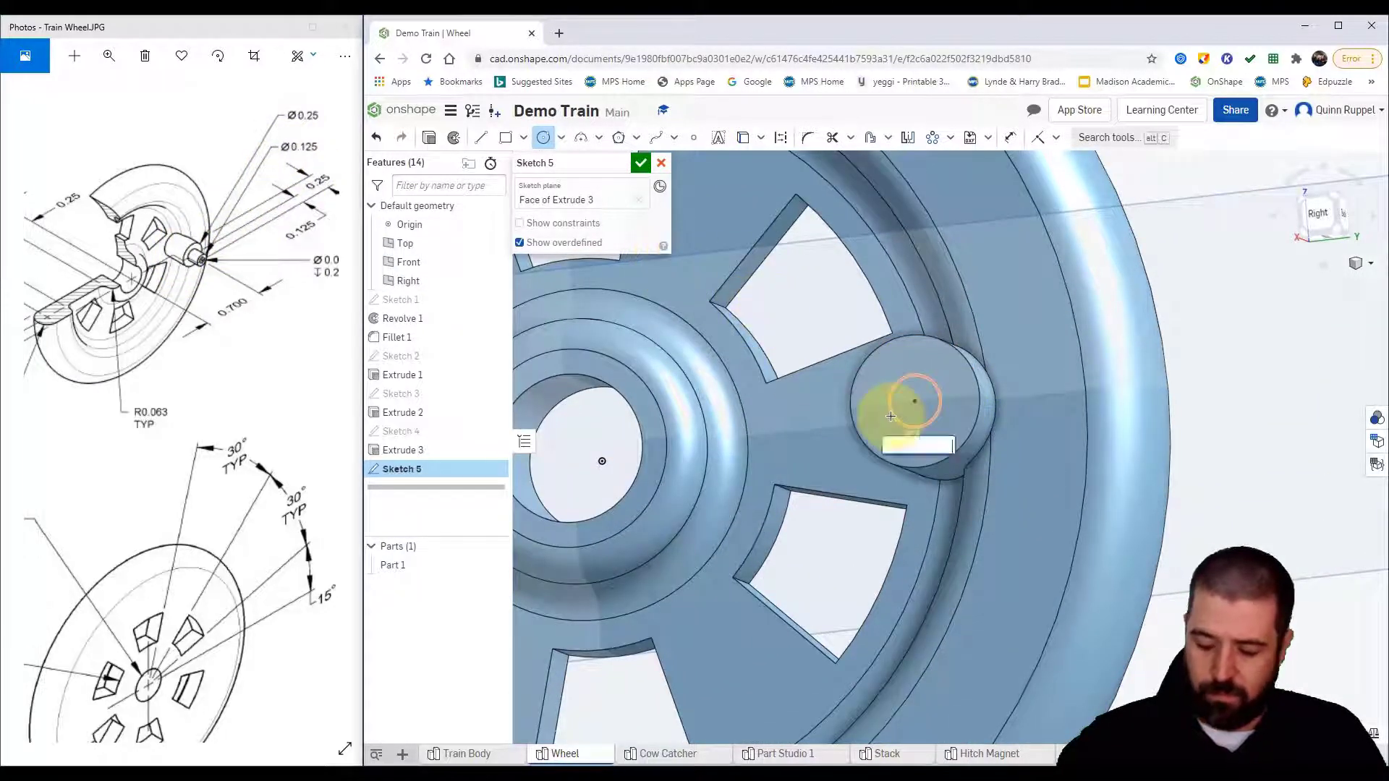
{"action": "key", "text": "Return"}
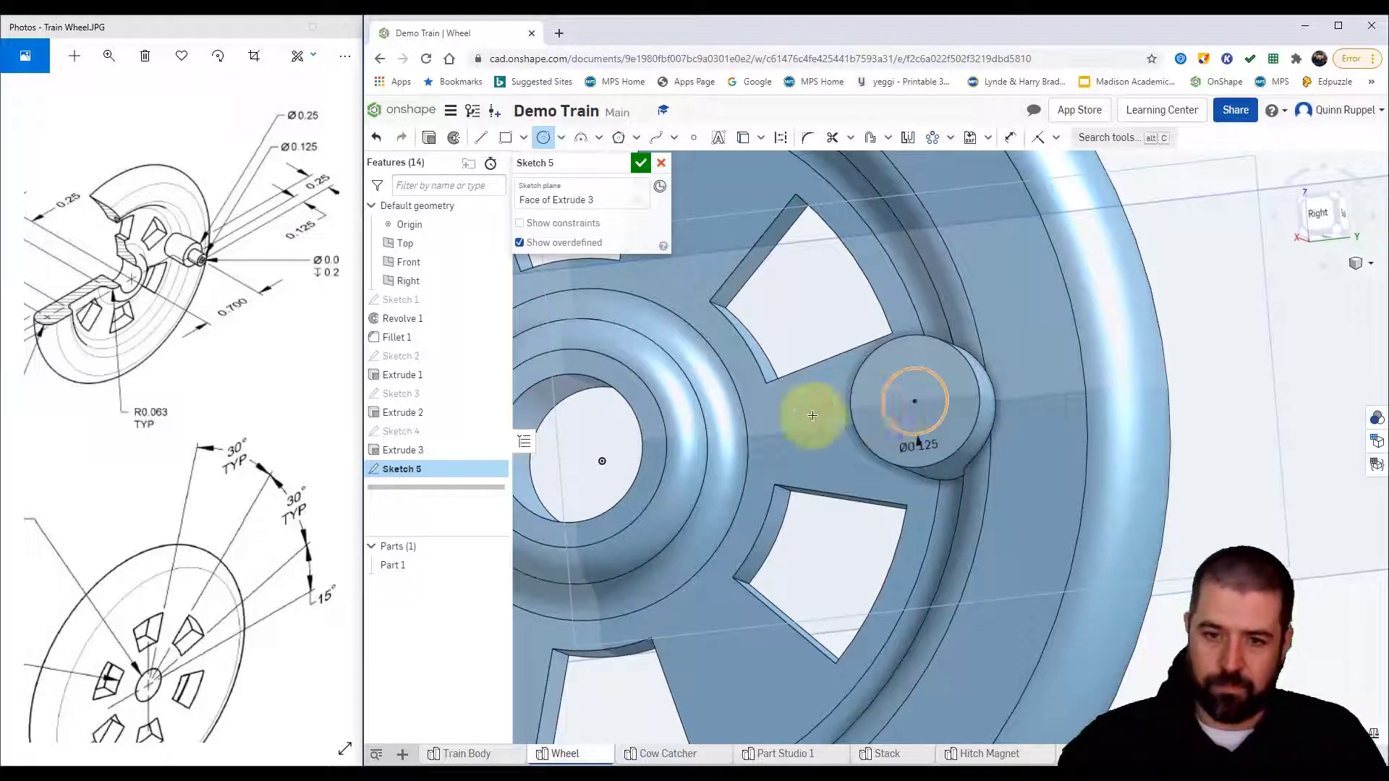
{"action": "left_click", "coordinate": [639, 165]}
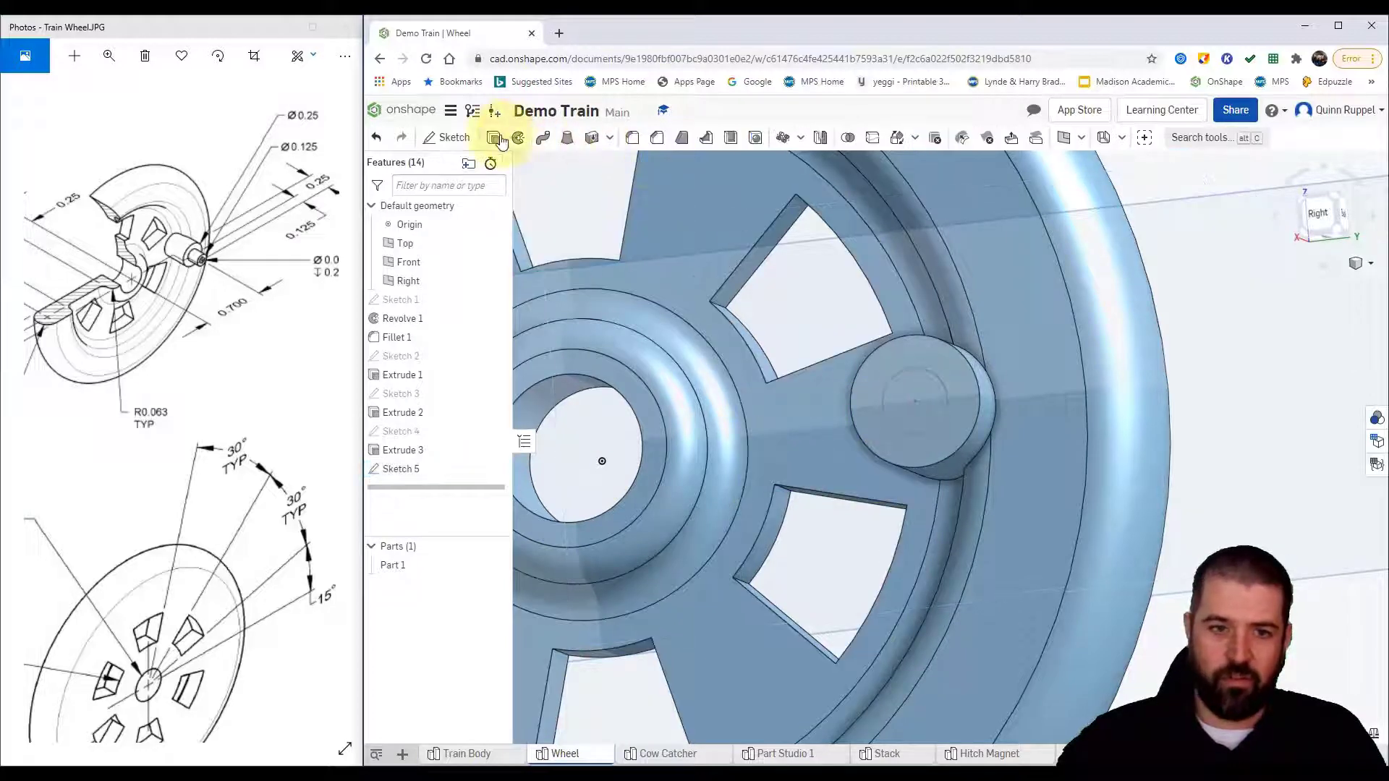
Step: Extrude the Ø0.125 circle 0.125 in outward as Extrude 4
{"action": "left_click", "coordinate": [494, 138]}
{"action": "left_click", "coordinate": [923, 408]}
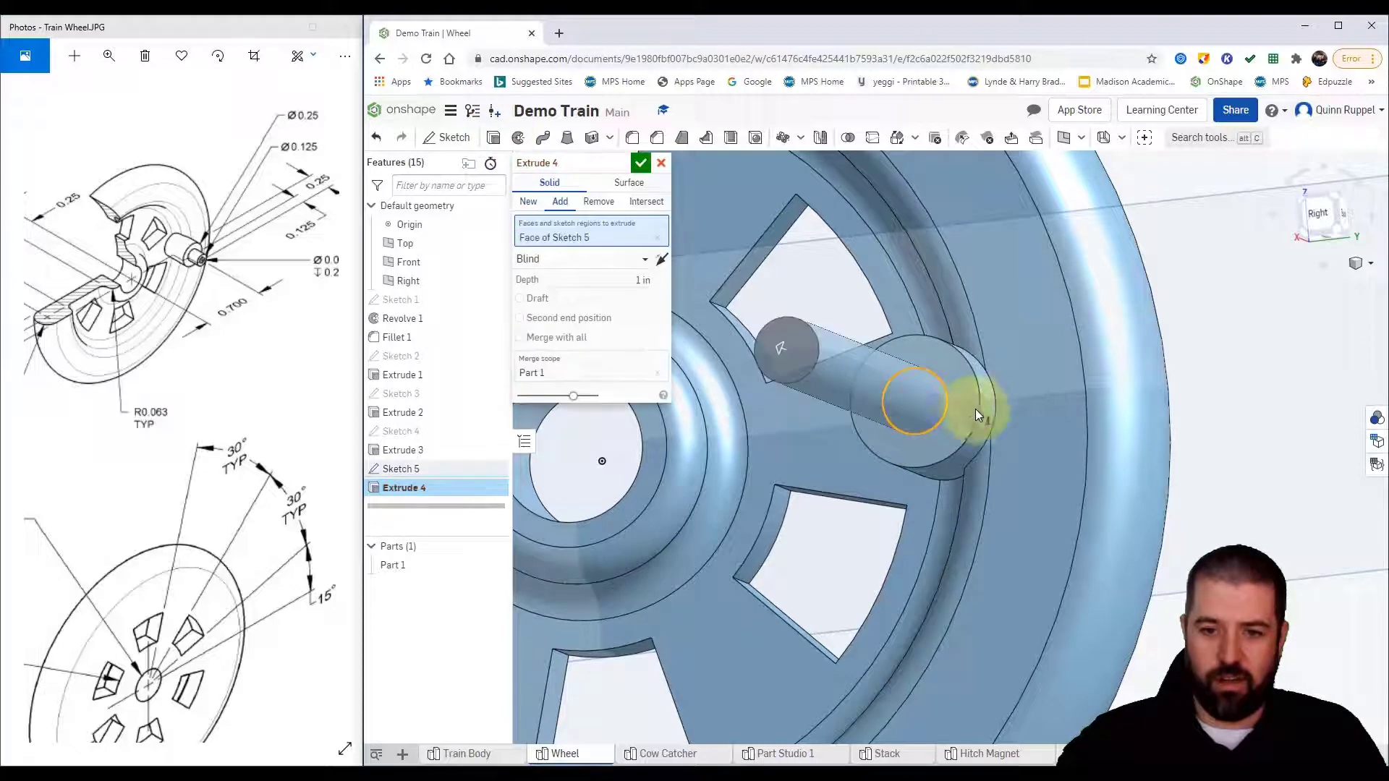
{"action": "right_click_drag", "start_coordinate": [975, 409], "coordinate": [1007, 379]}
{"action": "left_click", "coordinate": [622, 280]}
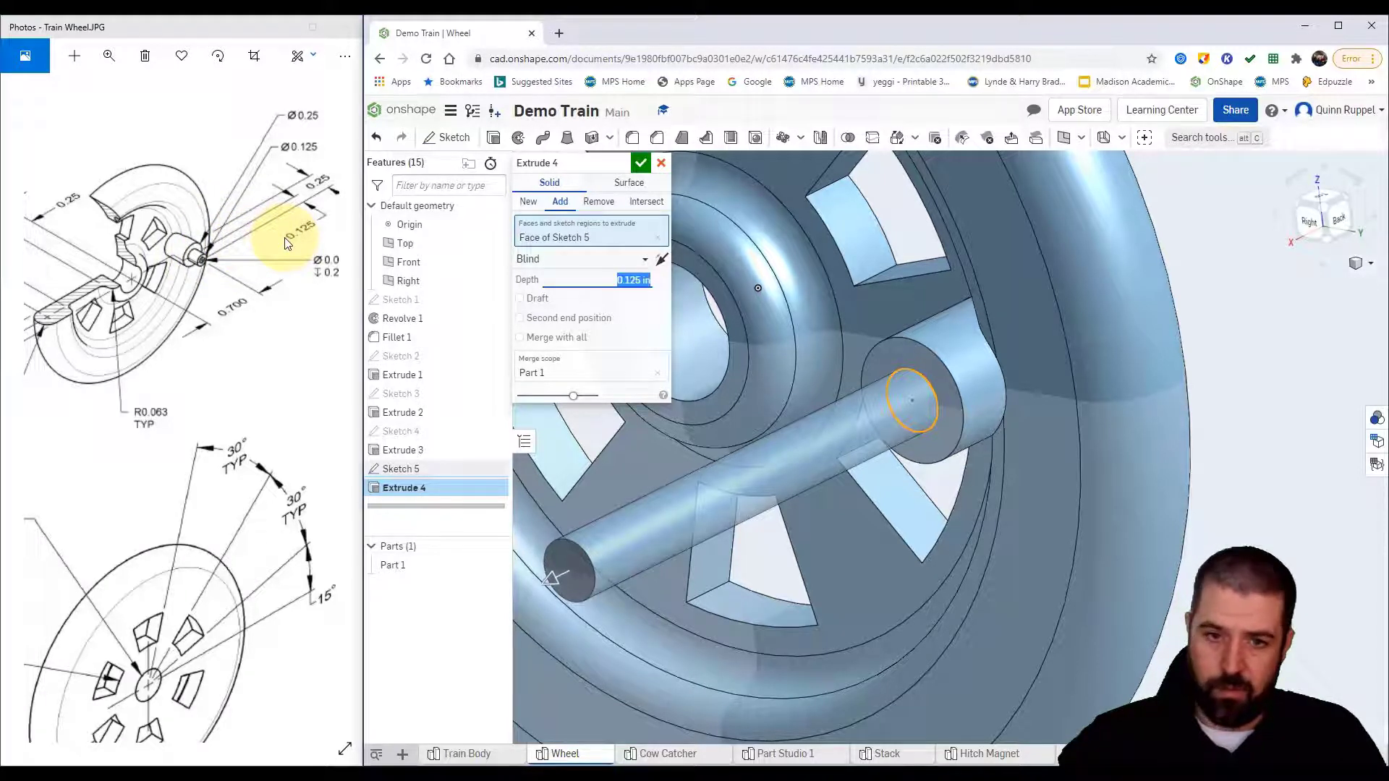
{"action": "left_click", "coordinate": [641, 163]}
{"action": "scroll", "coordinate": [911, 336], "scroll_direction": "up", "scroll_amount": 3}
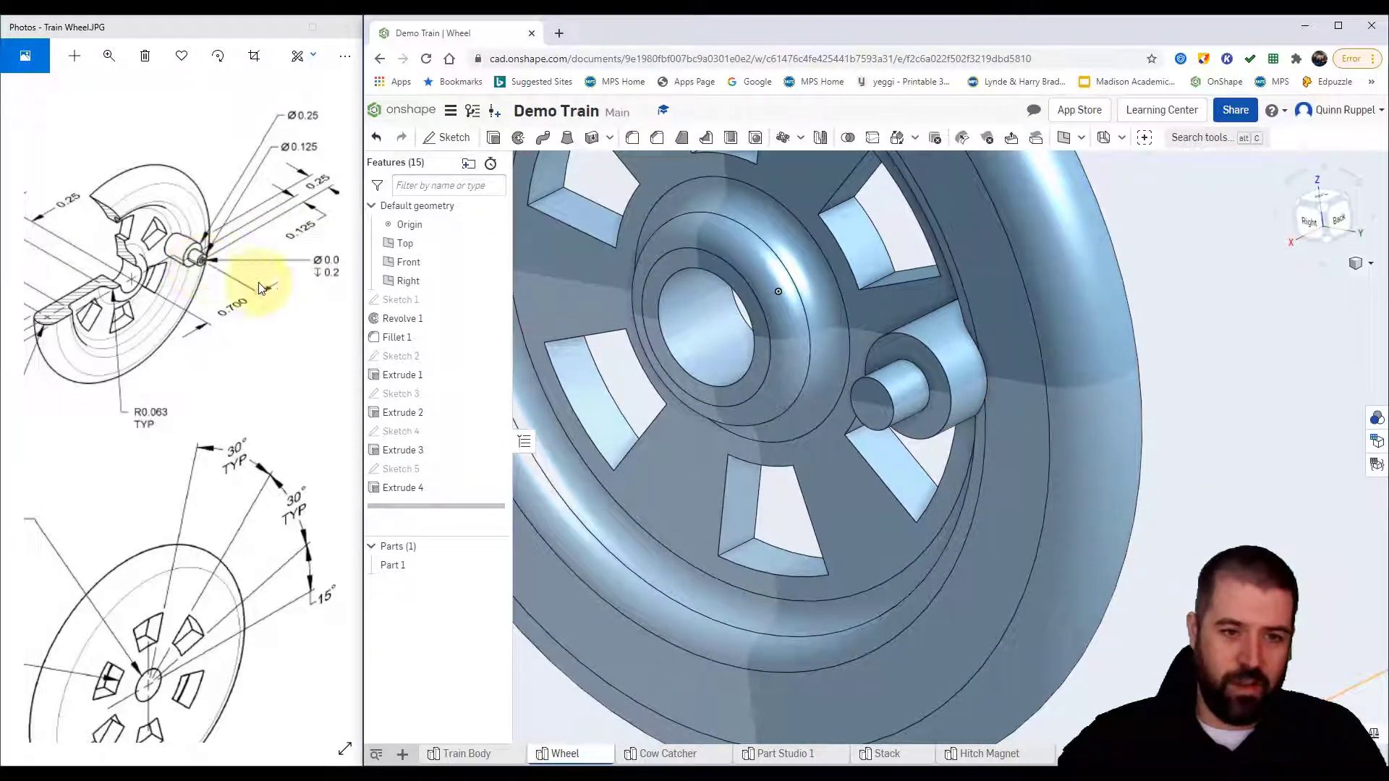
Step: Sketch a Ø0.063 circle centred on the crank pin's end face as Sketch 6
{"action": "left_click_drag", "start_coordinate": [279, 293], "coordinate": [210, 294]}
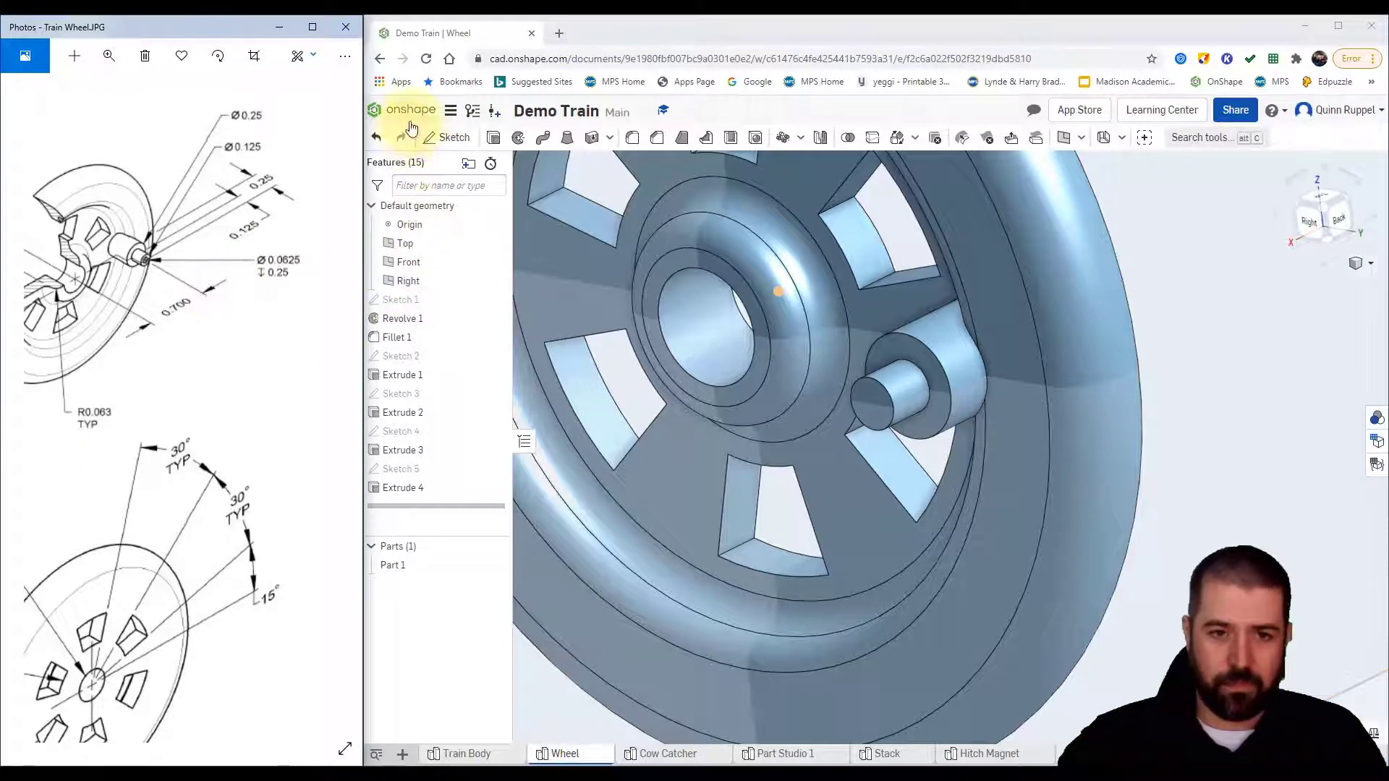
{"action": "left_click", "coordinate": [447, 137]}
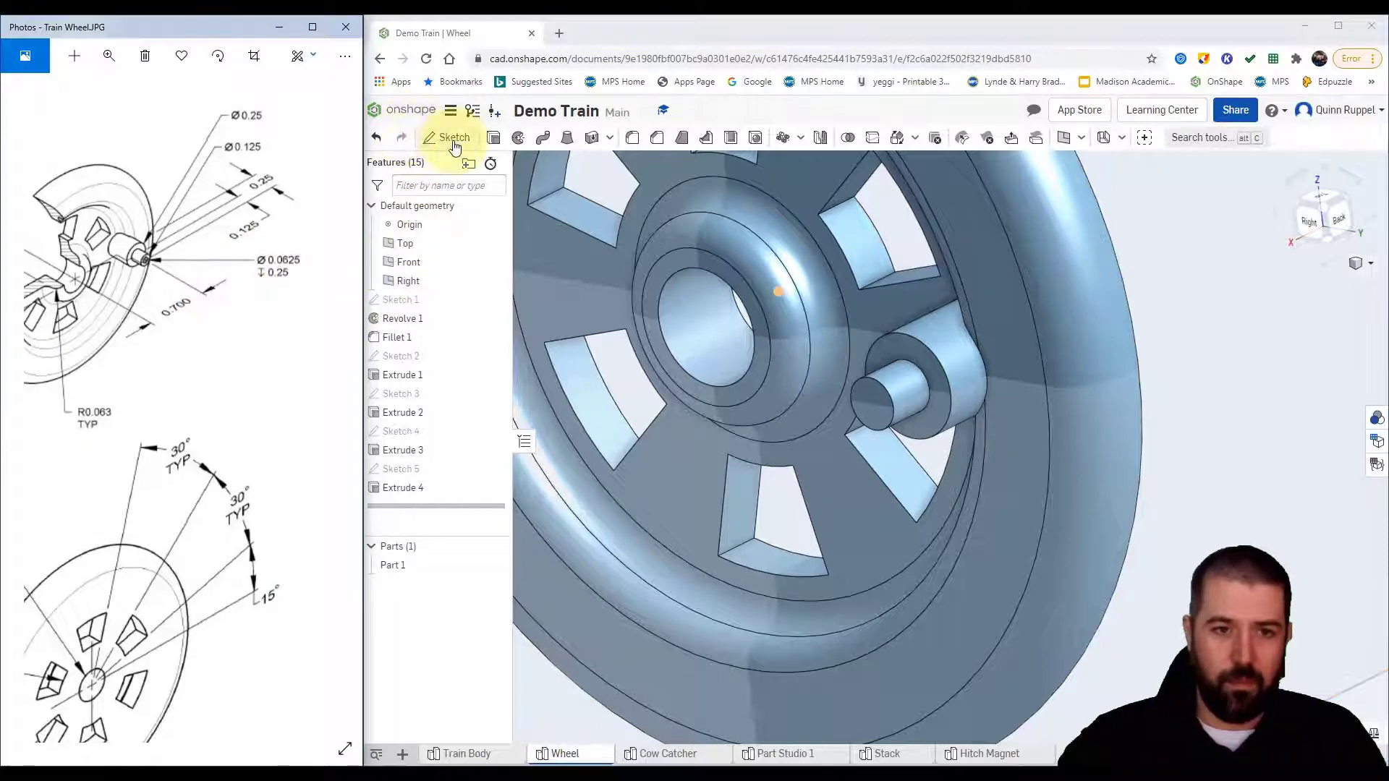
{"action": "left_click", "coordinate": [879, 413]}
{"action": "key", "text": "n"}
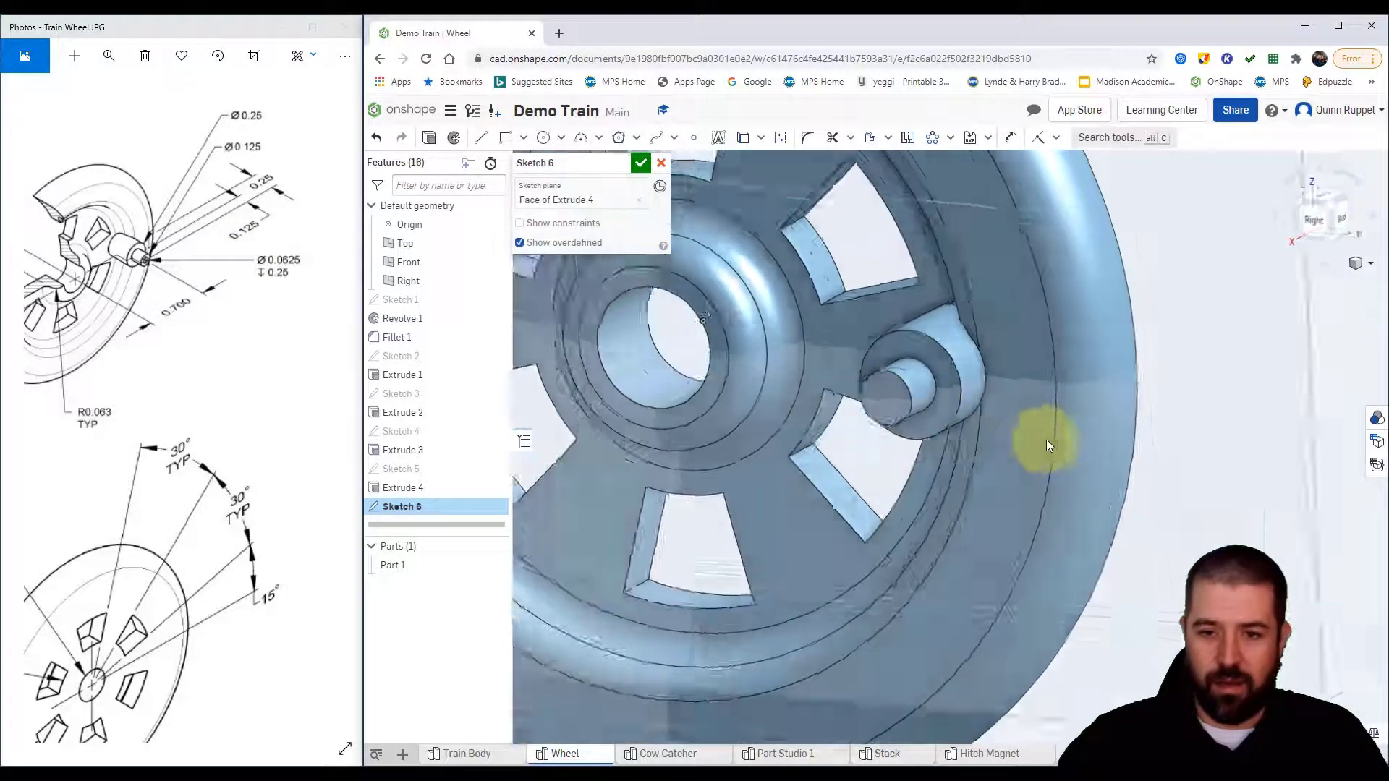
{"action": "left_click", "coordinate": [543, 137]}
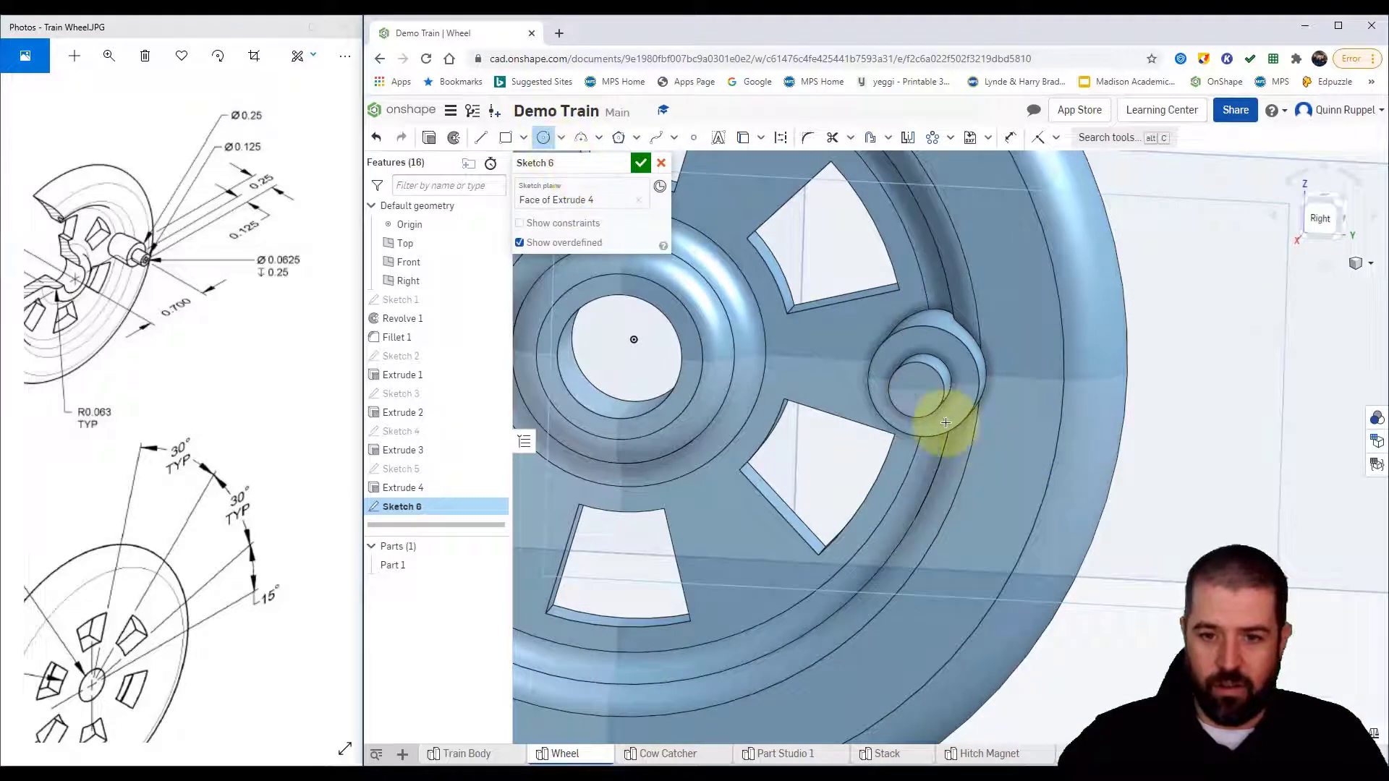
{"action": "scroll", "coordinate": [933, 412], "scroll_direction": "up", "scroll_amount": 5}
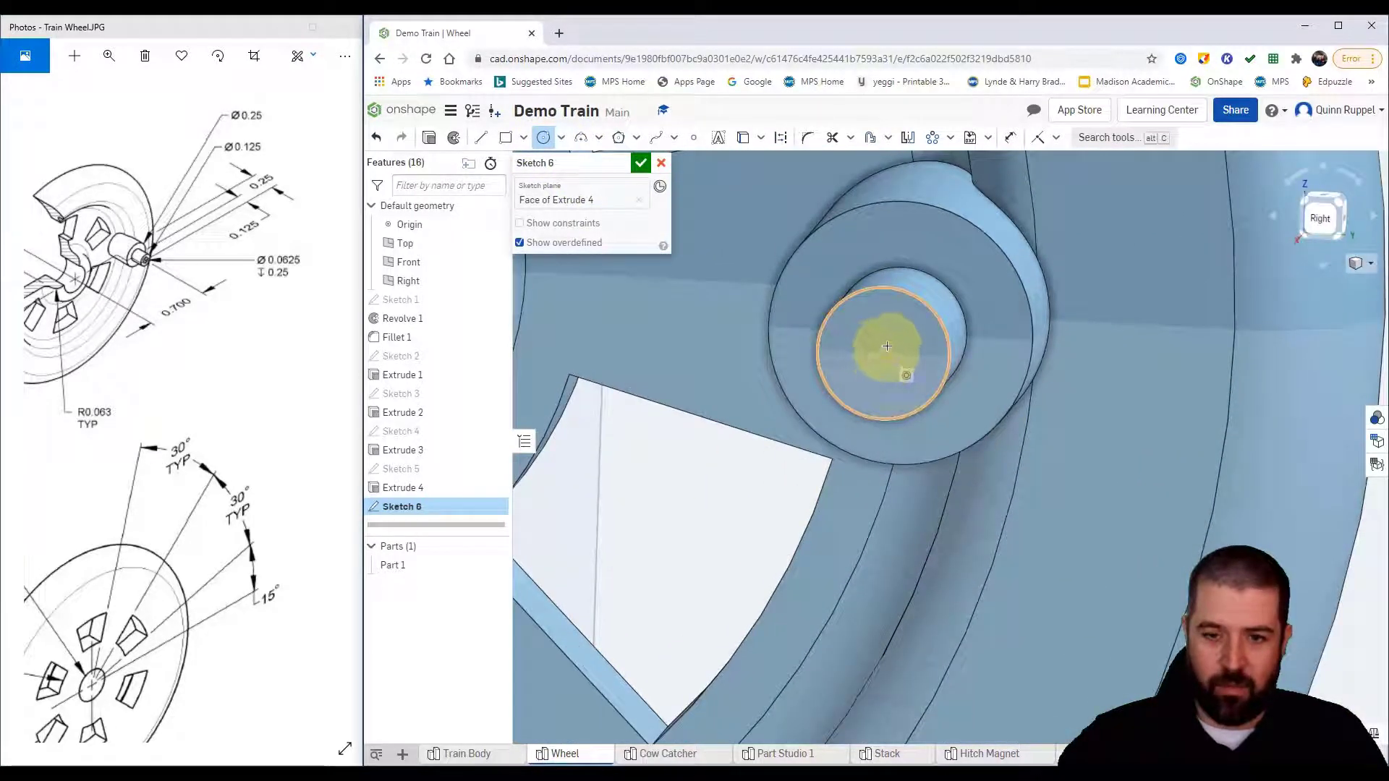
{"action": "left_click", "coordinate": [896, 329]}
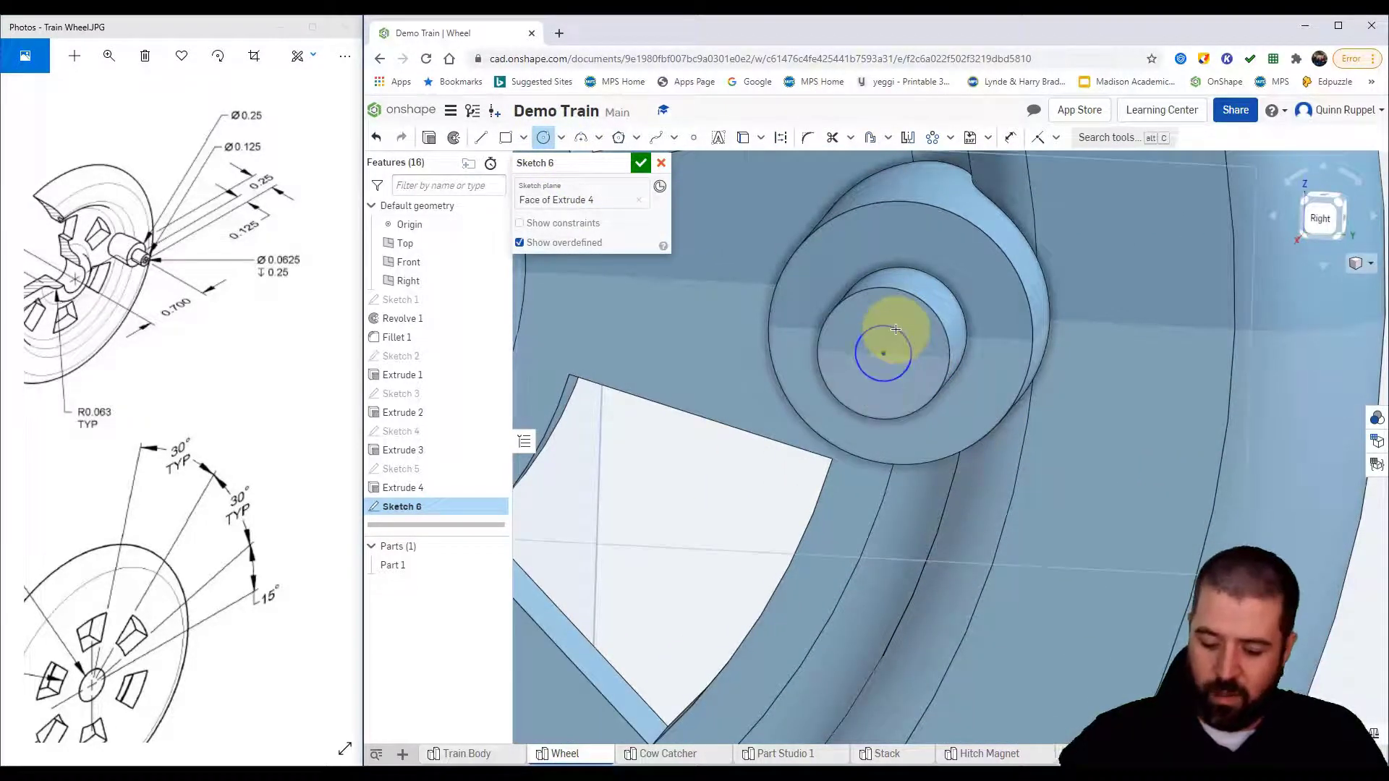
{"action": "left_click", "coordinate": [896, 329]}
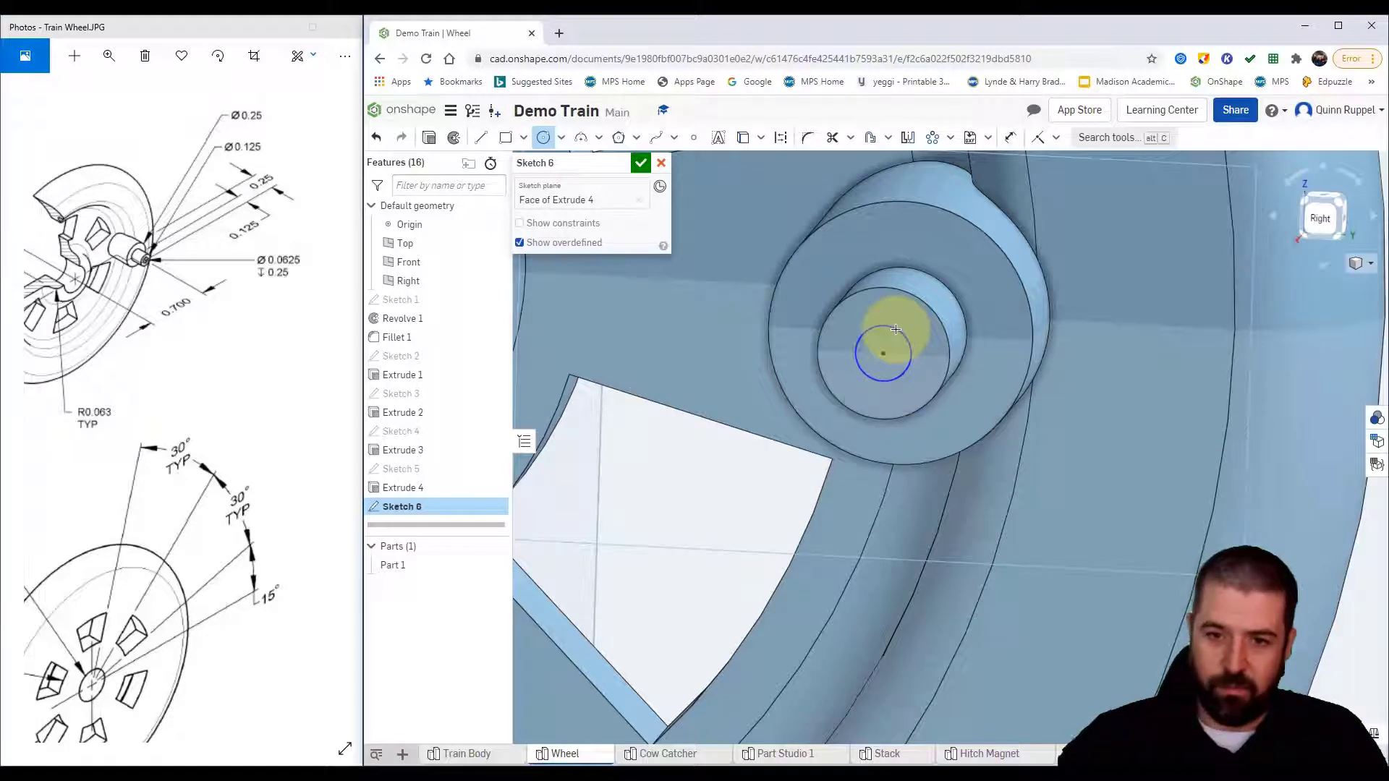
{"action": "type", "text": "0.063"}
{"action": "key", "text": "Return"}
{"action": "middle_click_drag", "start_coordinate": [964, 359], "coordinate": [939, 356]}
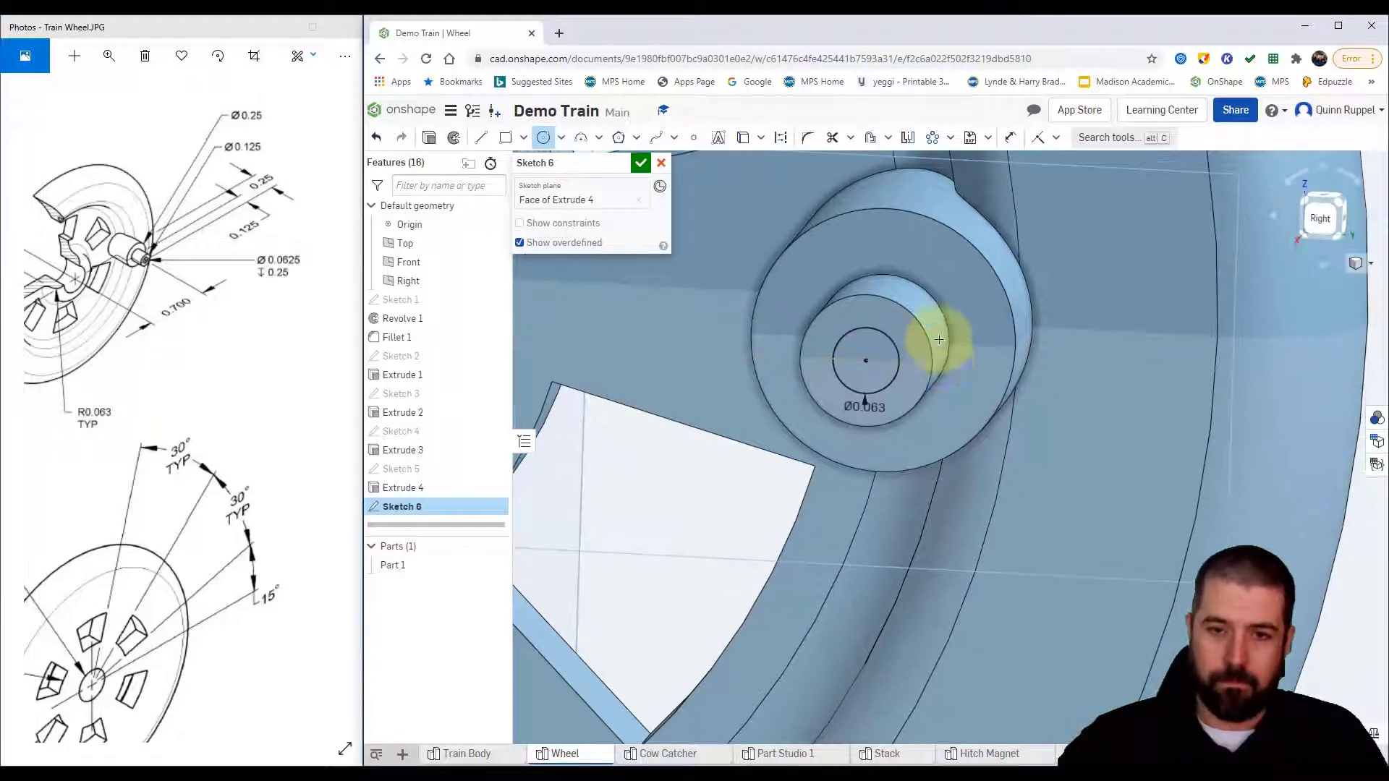
{"action": "left_click", "coordinate": [640, 163]}
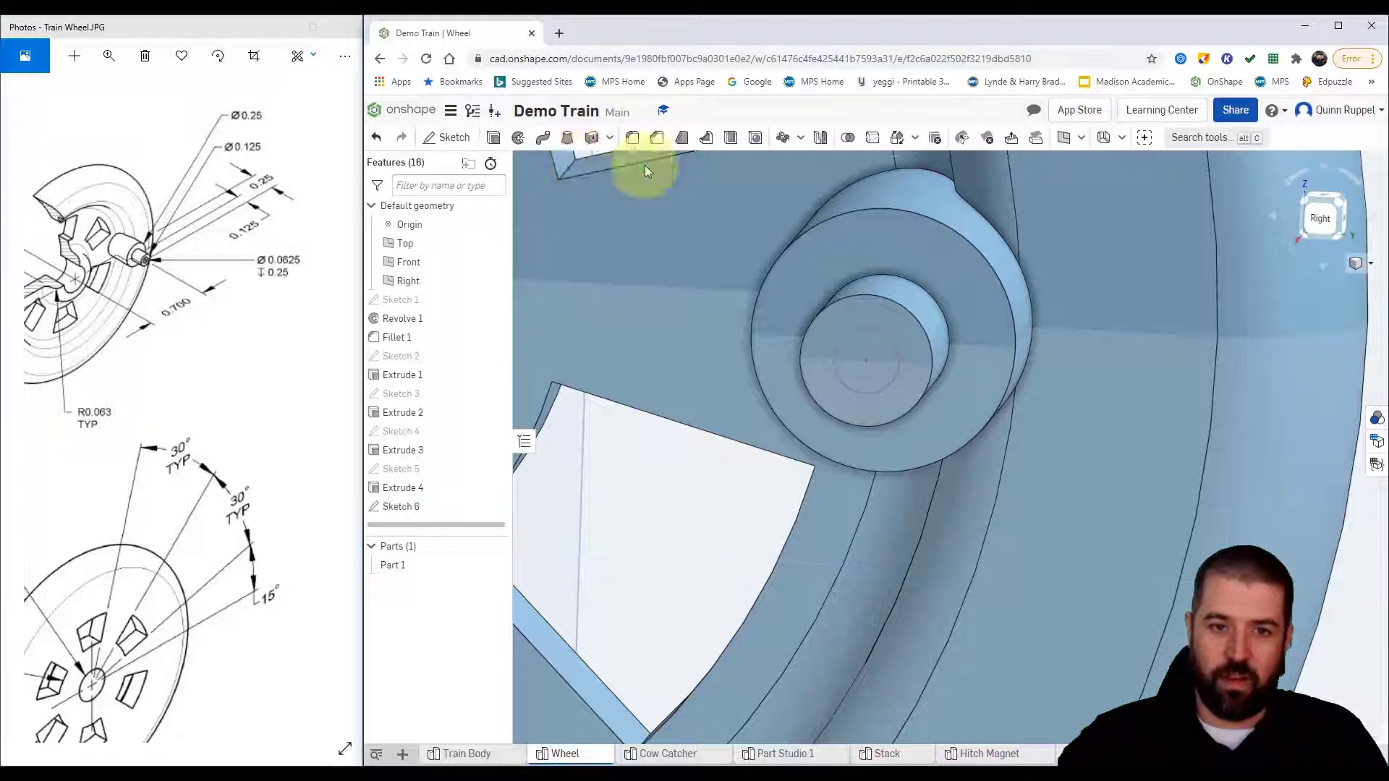
Step: Extrude the small circle with Remove, 0.25 in deep, to drill the pin
{"action": "left_click", "coordinate": [493, 137]}
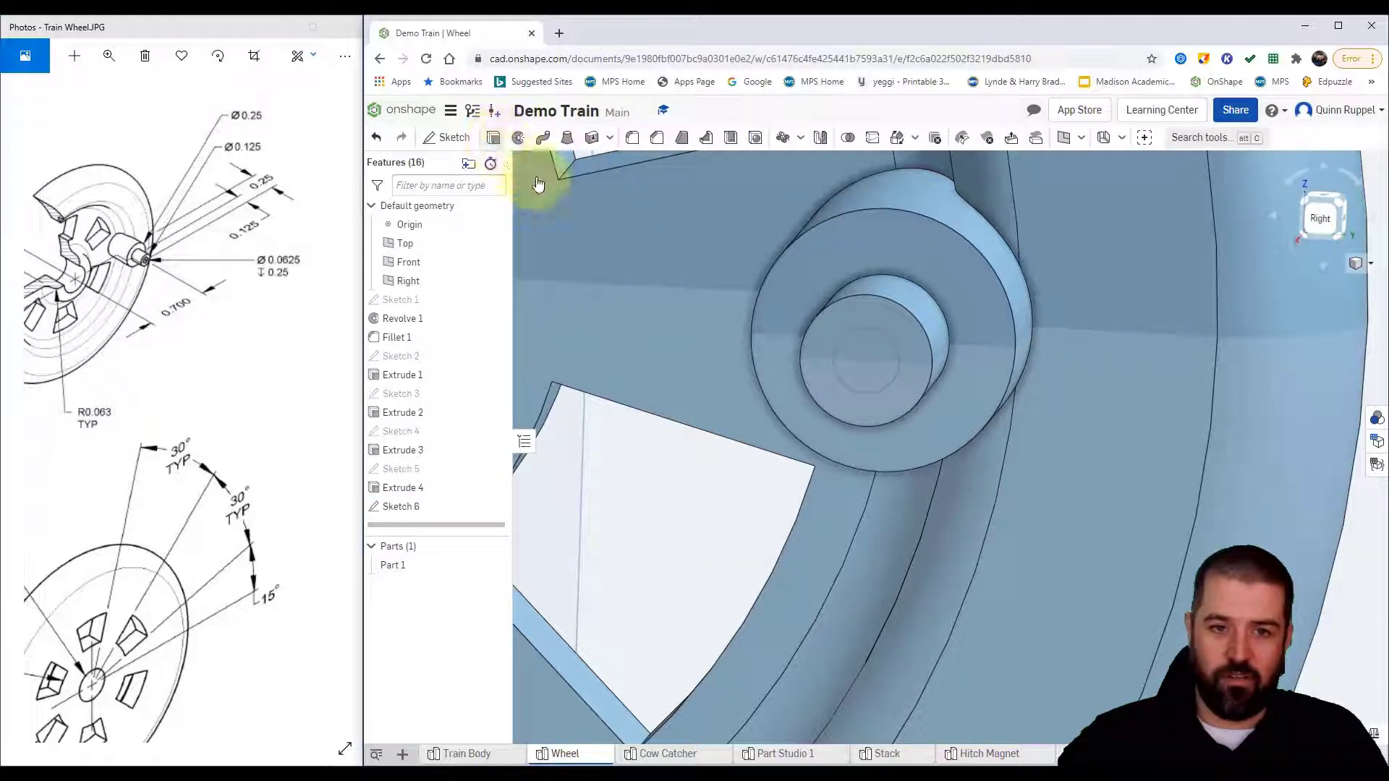
{"action": "left_click", "coordinate": [870, 366]}
{"action": "mouse_move", "coordinate": [870, 366]}
{"action": "right_mouse_down"}
{"action": "mouse_move", "coordinate": [1033, 394]}
{"action": "mouse_move", "coordinate": [983, 405]}
{"action": "right_mouse_up"}
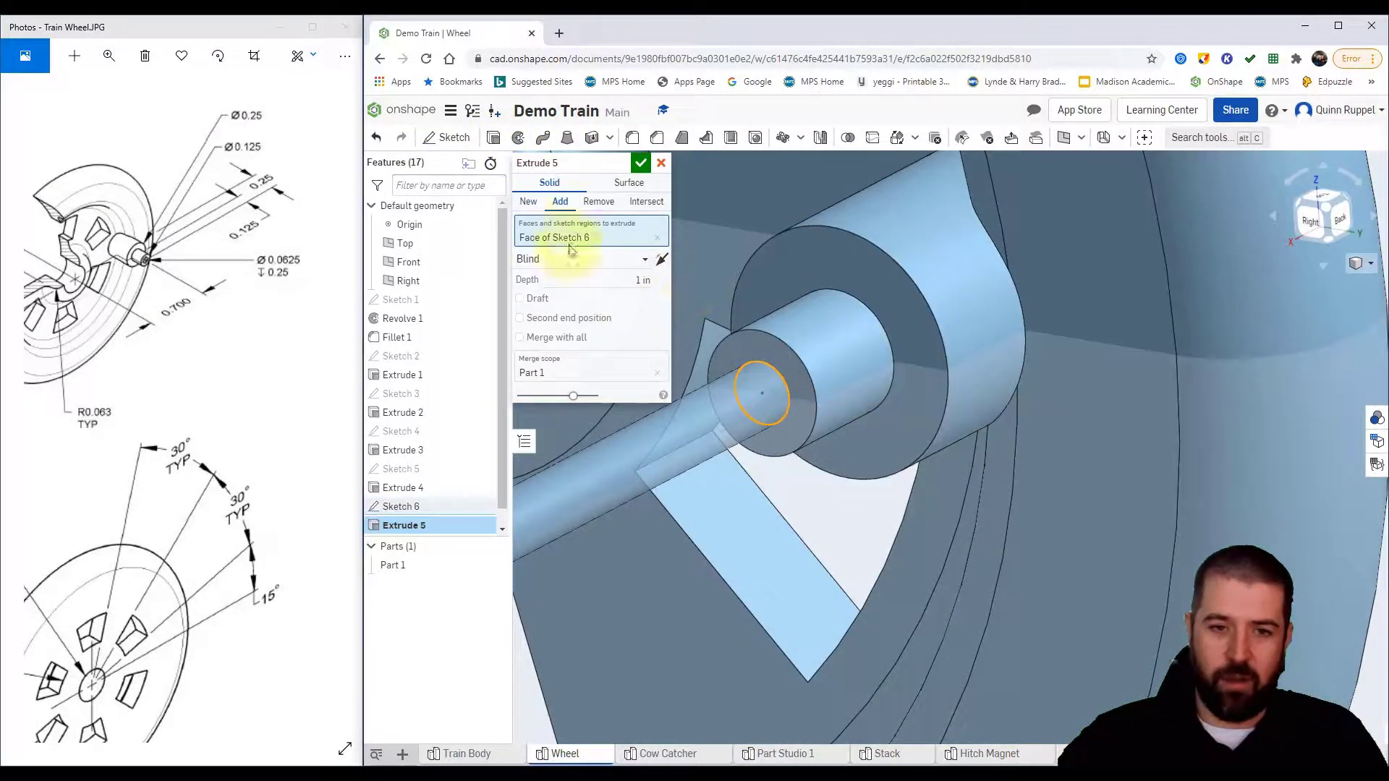
{"action": "left_click", "coordinate": [598, 201]}
{"action": "left_click", "coordinate": [636, 280]}
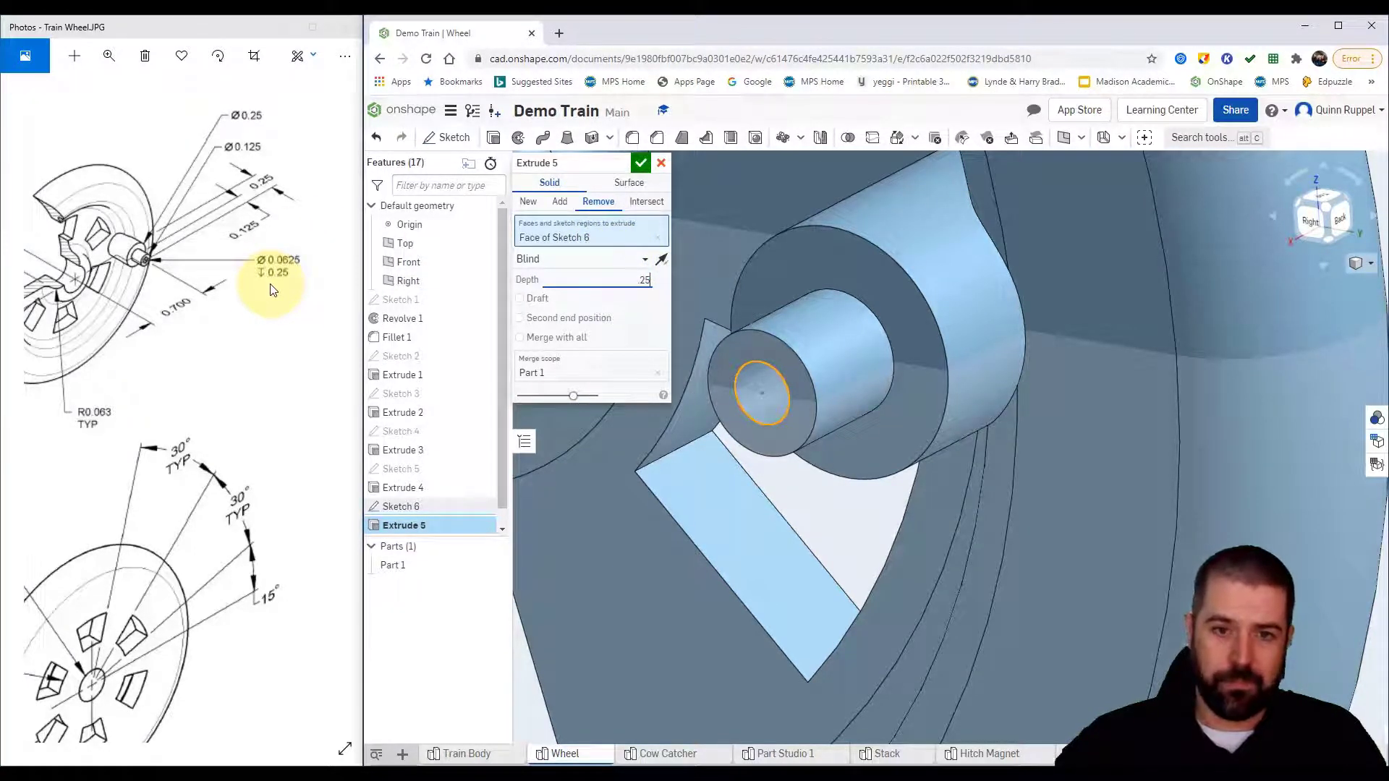
{"action": "type", "text": ".25"}
{"action": "key", "text": "Return"}
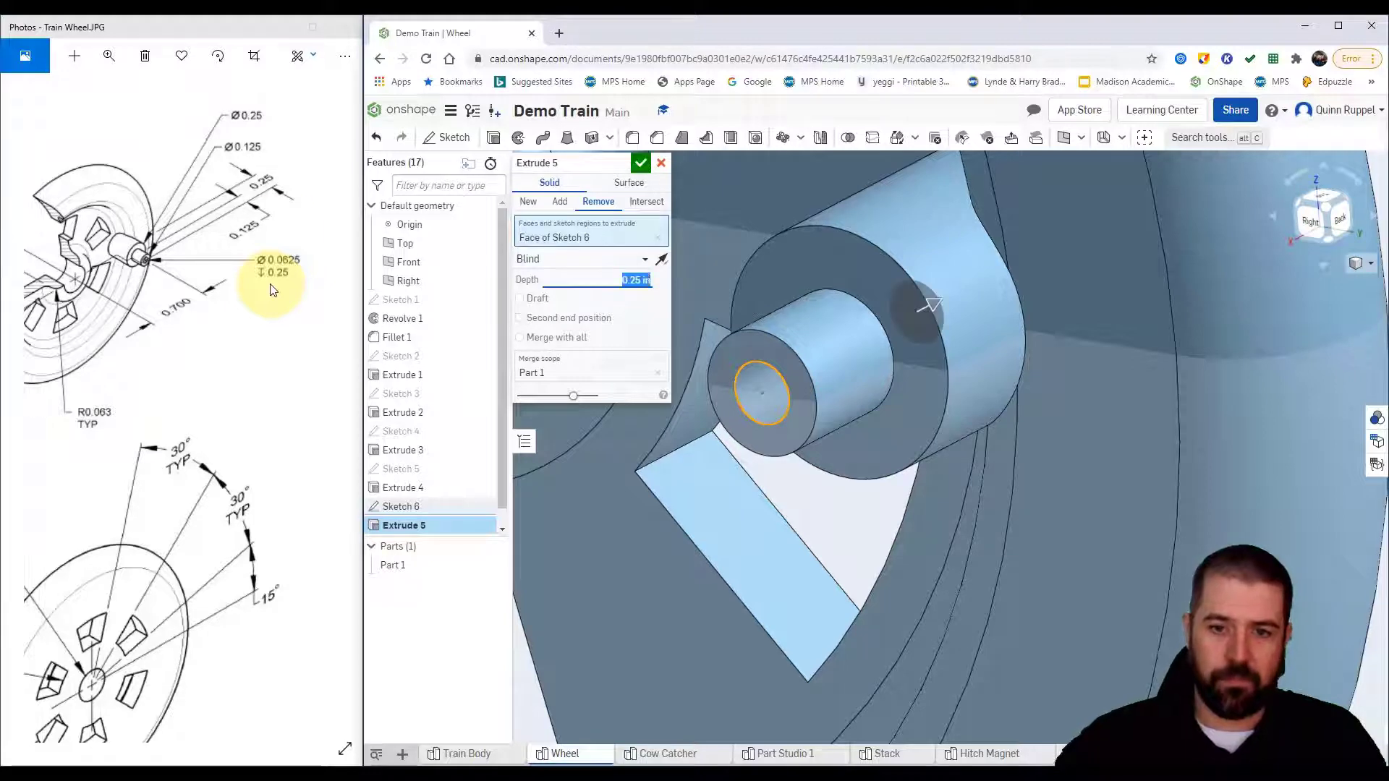
{"action": "left_click", "coordinate": [640, 163]}
{"action": "scroll", "coordinate": [898, 393], "scroll_direction": "up", "scroll_amount": 3}
{"action": "scroll", "coordinate": [898, 393], "scroll_direction": "down", "scroll_amount": 6}
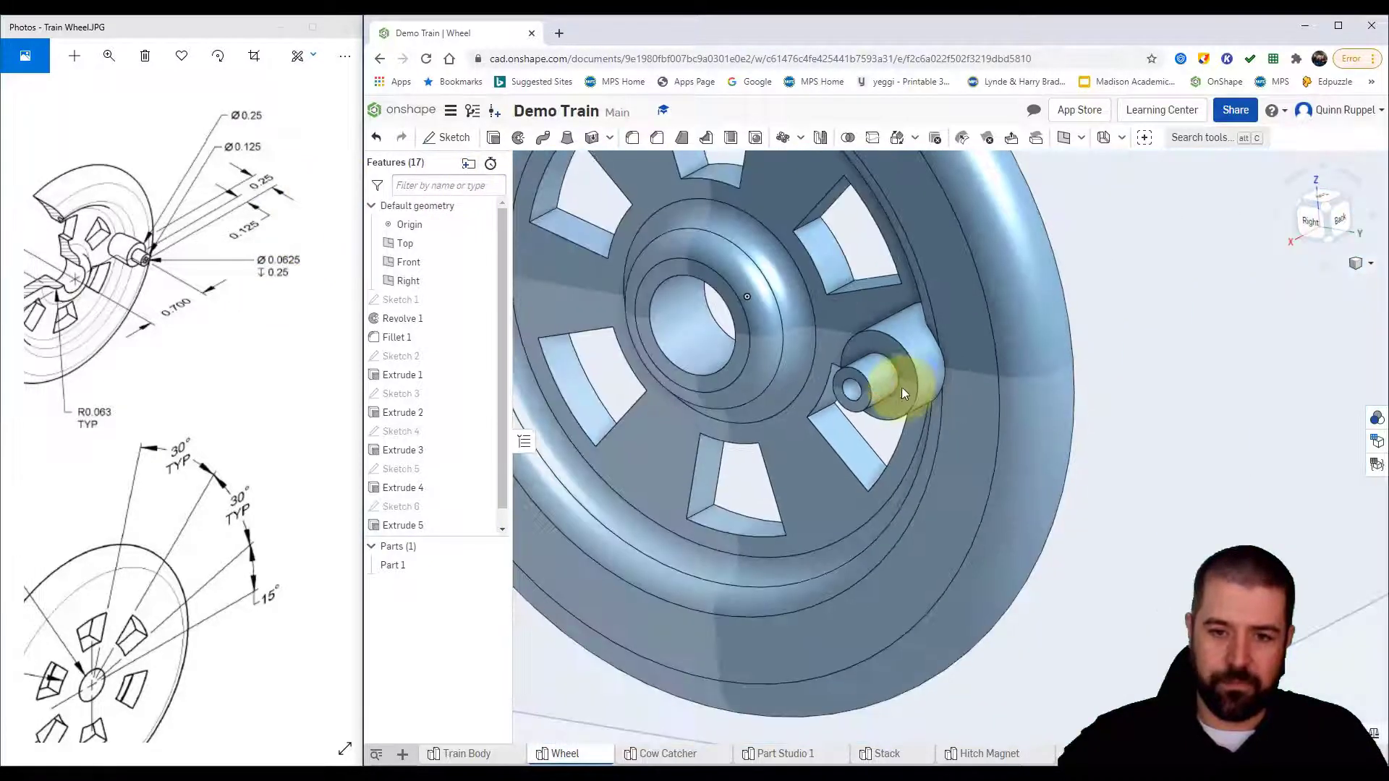
Step: Set the Isometric view and hide the Right, Front and Top planes
{"action": "left_click", "coordinate": [1355, 265]}
{"action": "left_click", "coordinate": [1327, 283]}
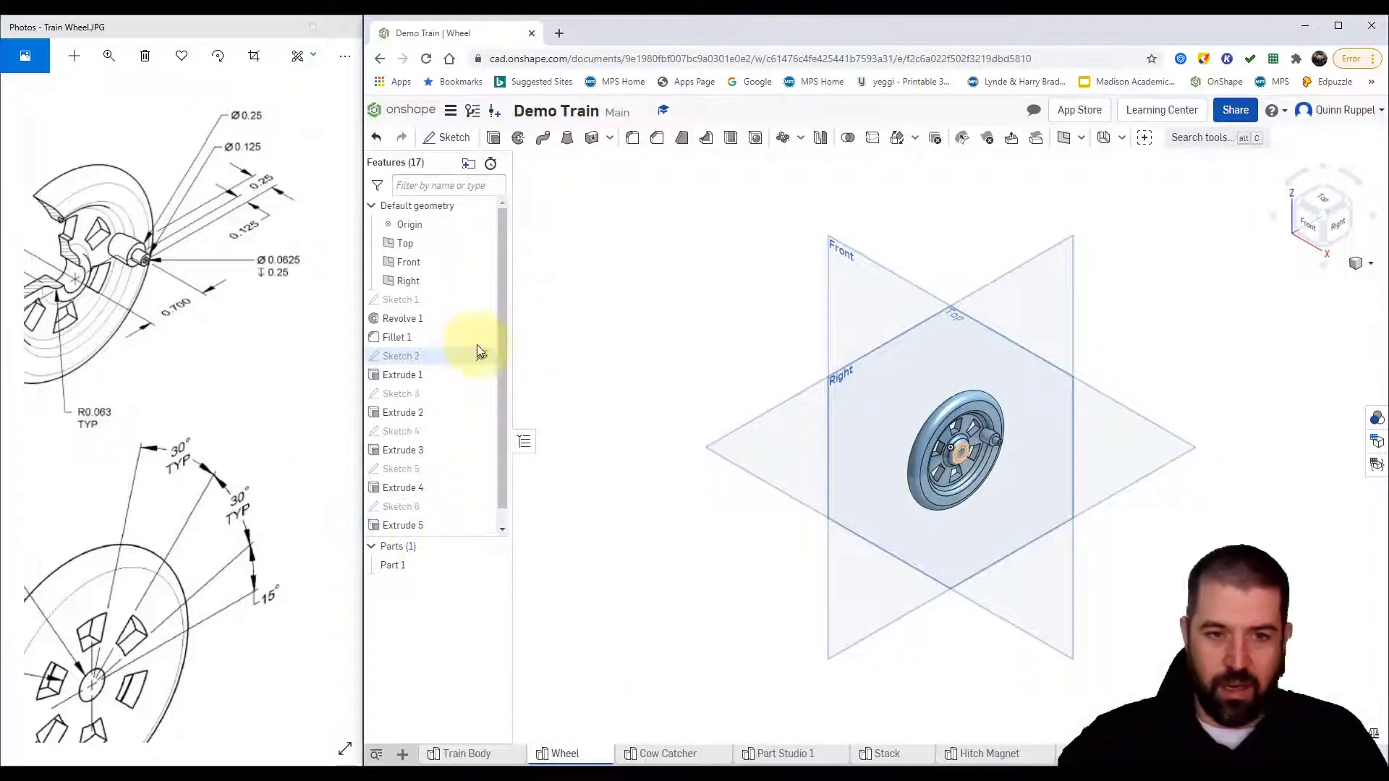
{"action": "left_click", "coordinate": [482, 282]}
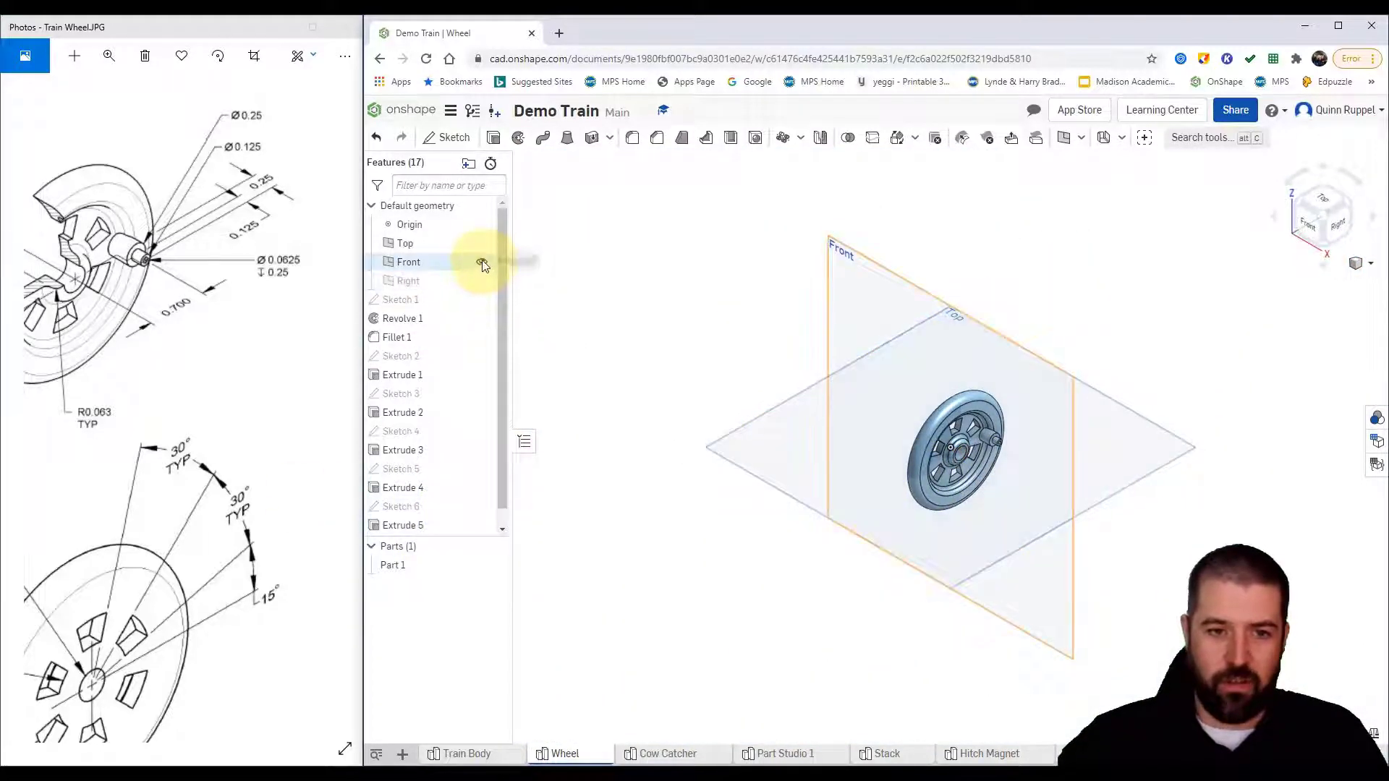
{"action": "left_click", "coordinate": [483, 262]}
{"action": "left_click", "coordinate": [483, 244]}
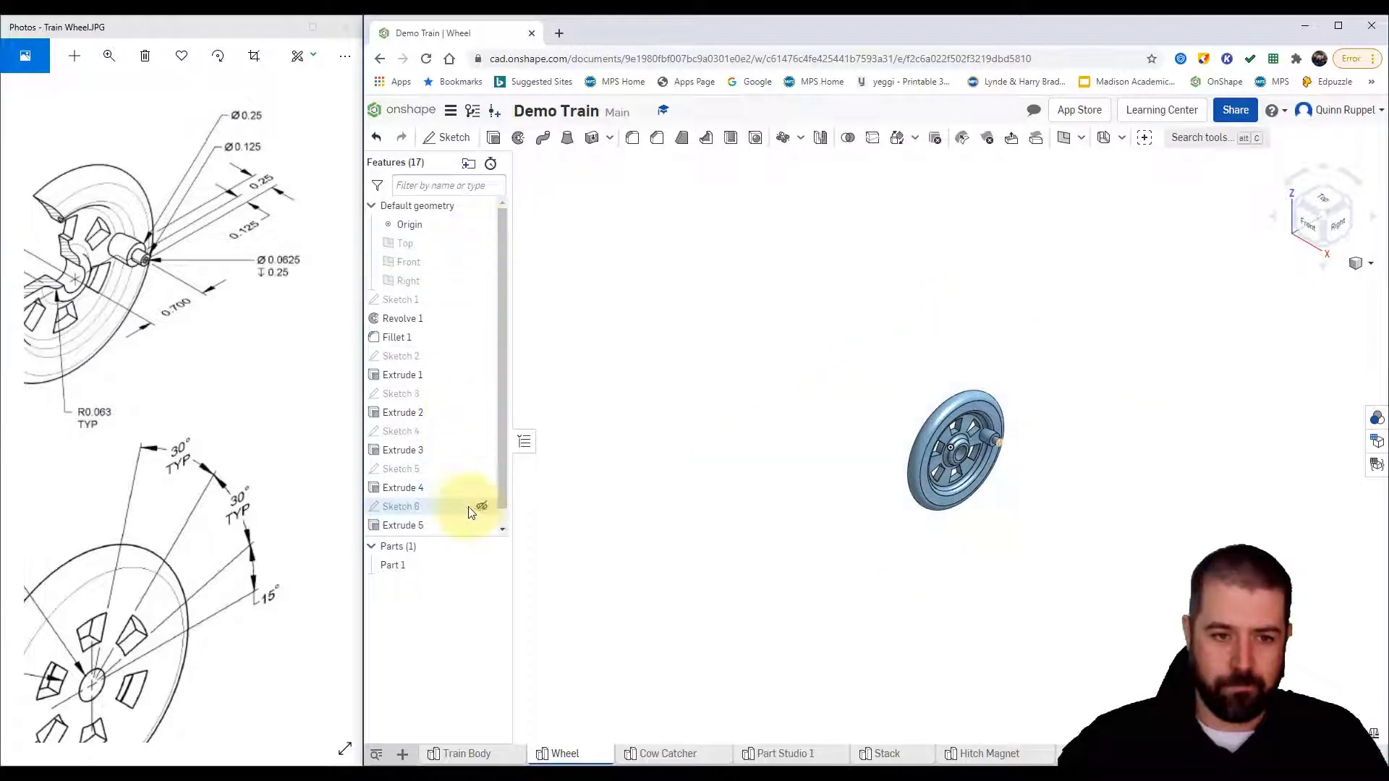
{"action": "right_click_drag", "start_coordinate": [978, 446], "coordinate": [963, 443]}
{"action": "scroll", "coordinate": [964, 442], "scroll_direction": "up", "scroll_amount": 10}
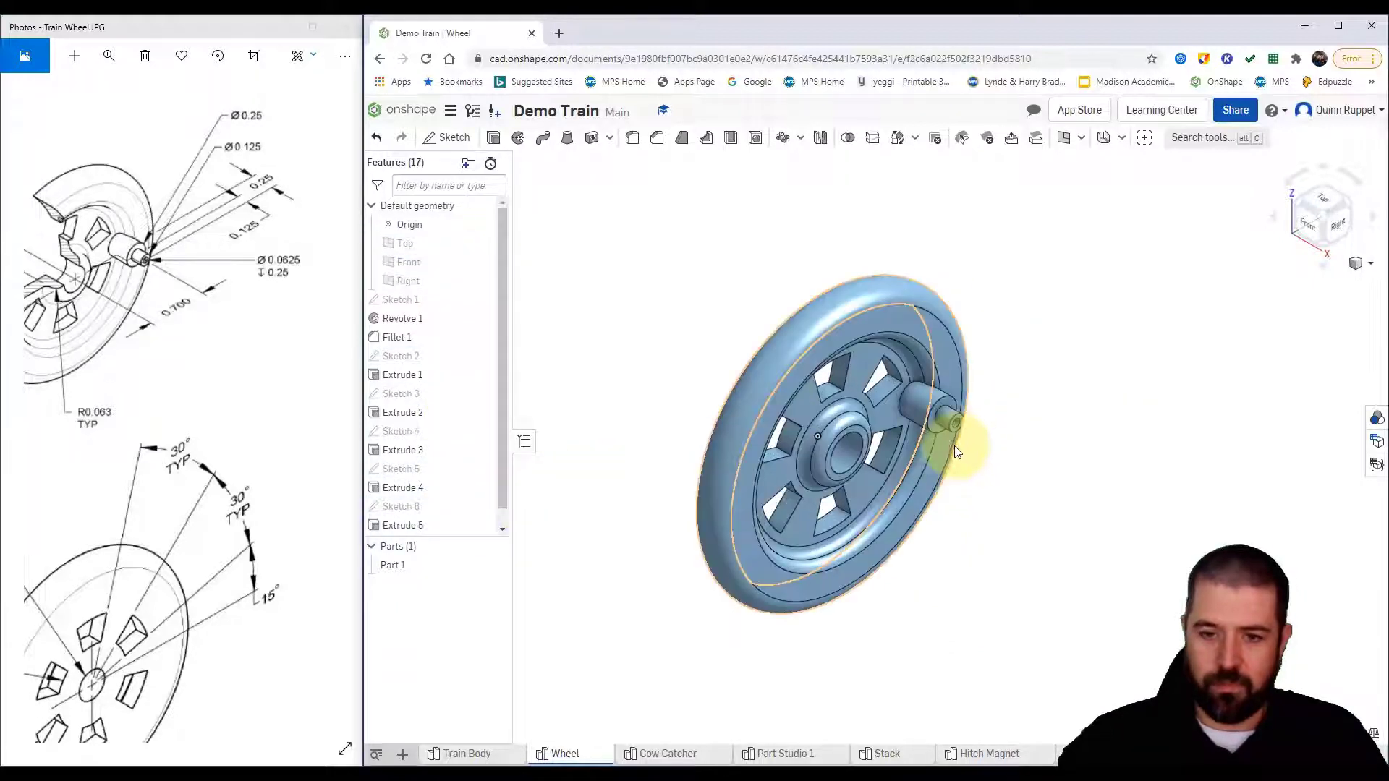